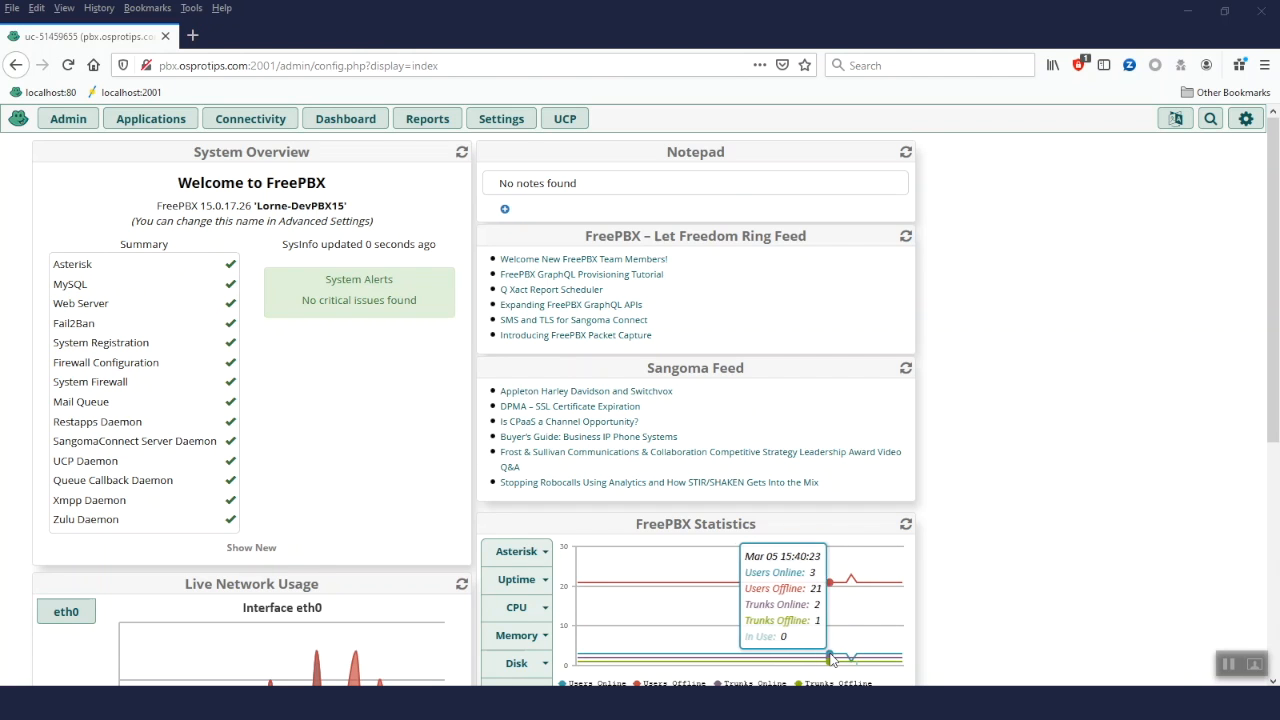
- Open a new blank browser tab next to the FreePBX dashboard
left_click(192, 35)
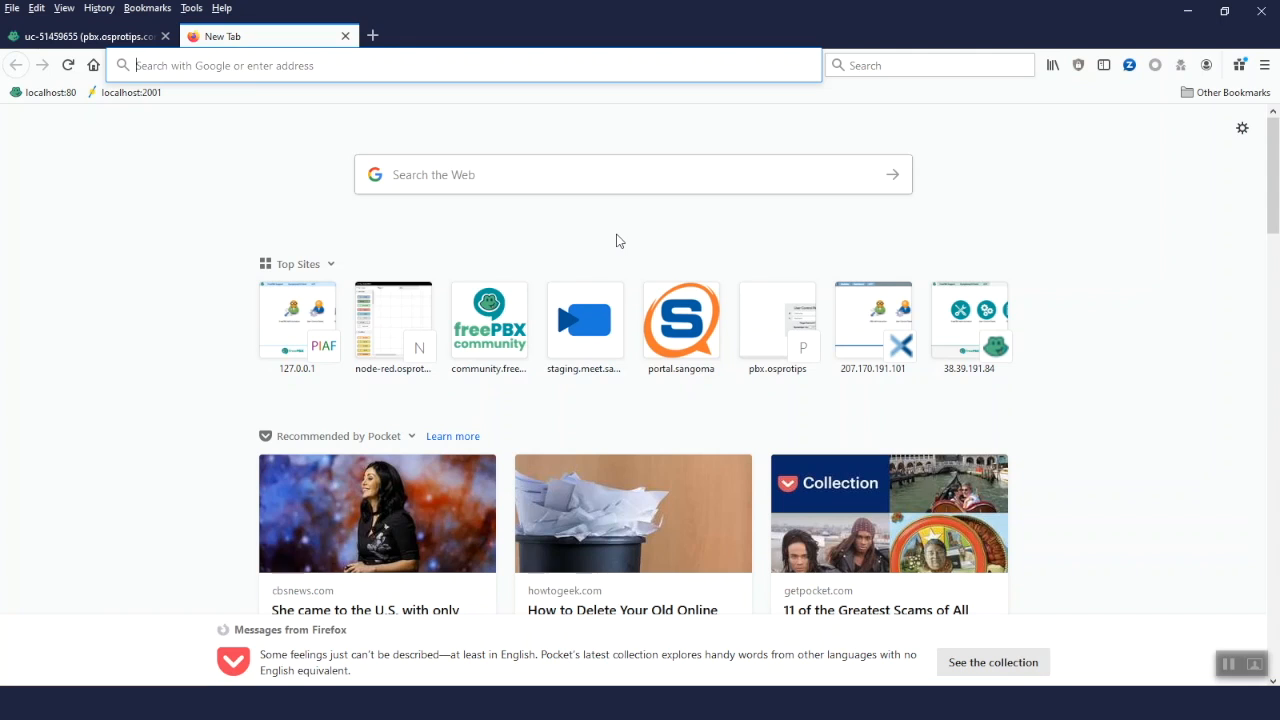
- Load node-red.osprotips.com:1880 in the blank tab to reach the Node-RED editor
type("node-")
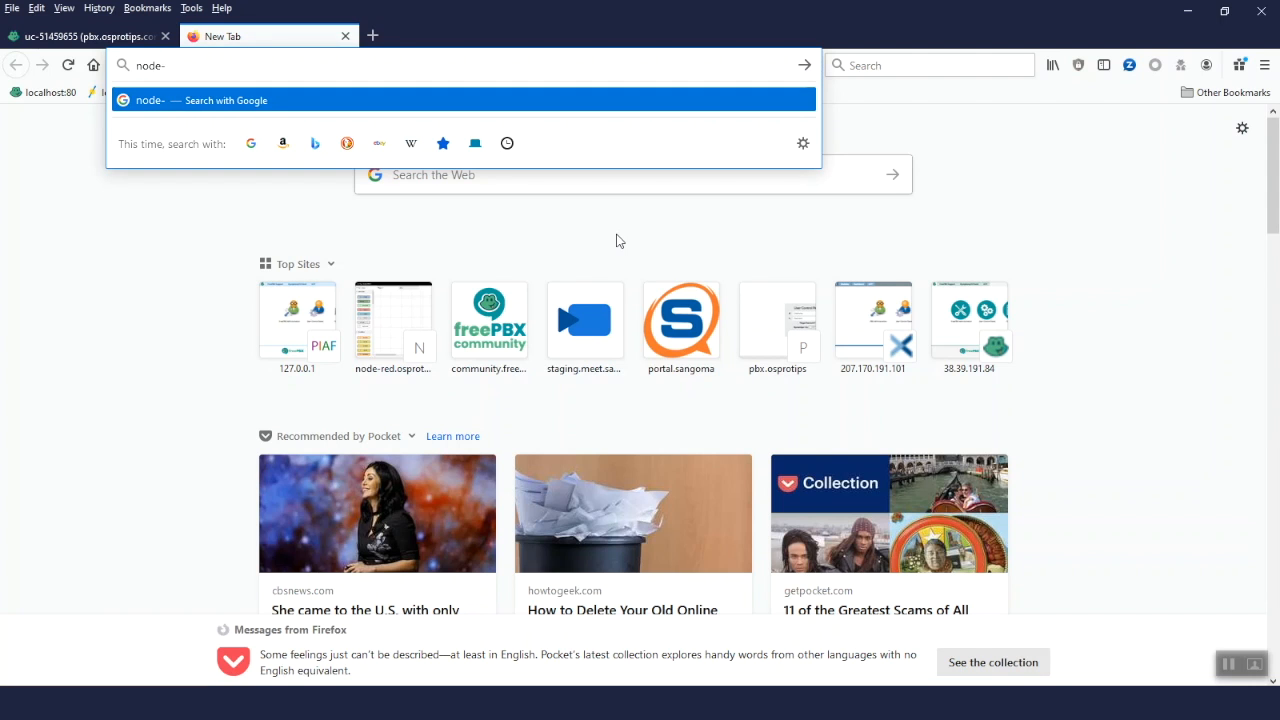
type("red.ospro")
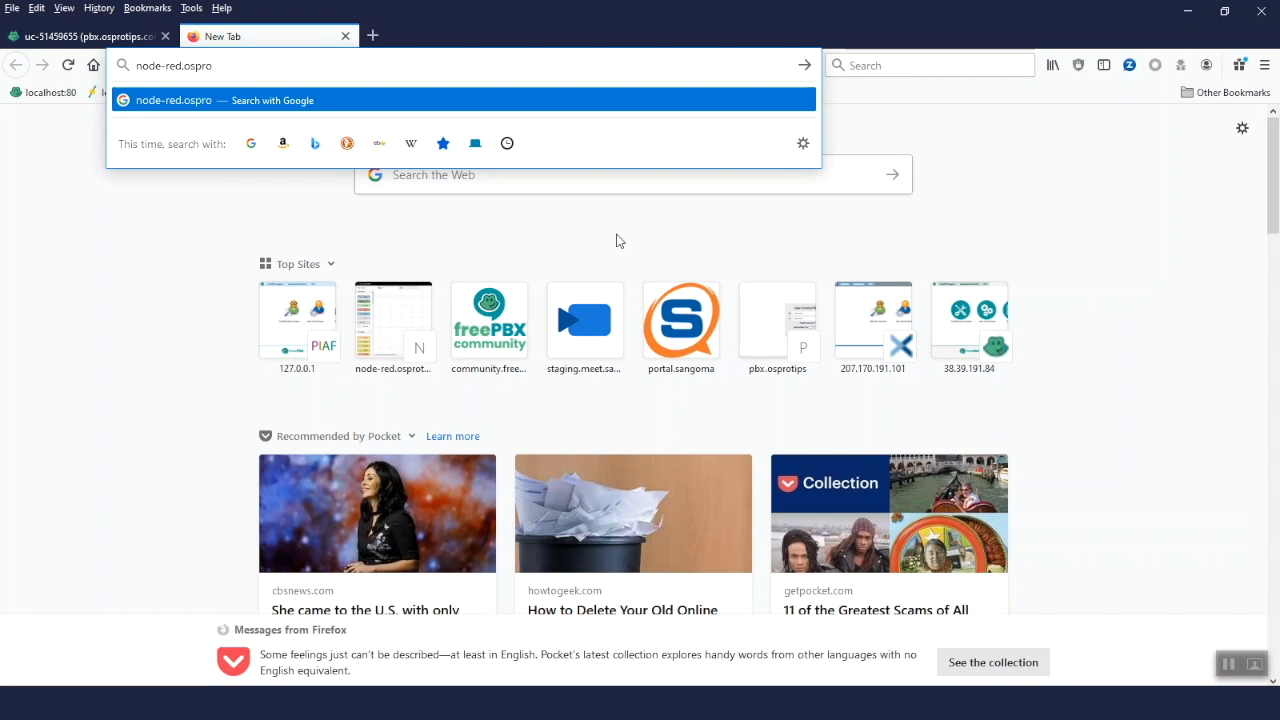
type("tips.com")
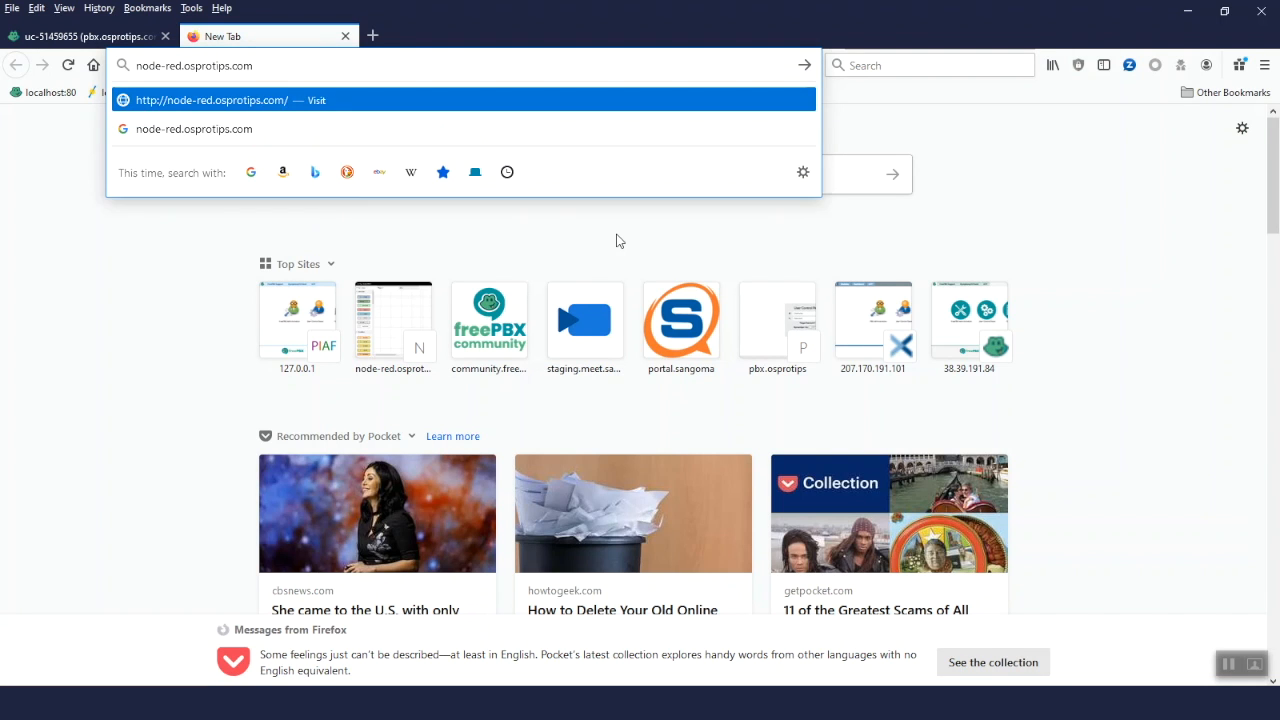
type(":1880")
key("Return")
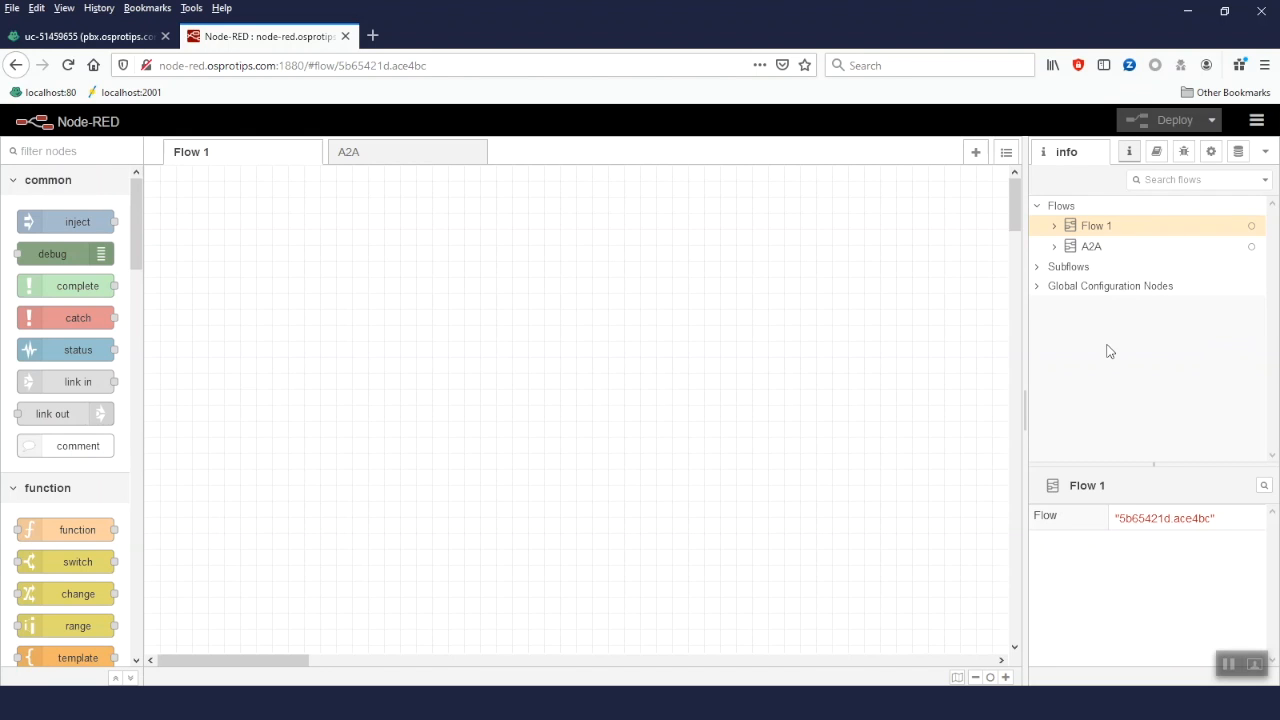
- Search the palette manager for 'asteris' and install node-red-asterisk-ami-manager
left_click(1257, 120)
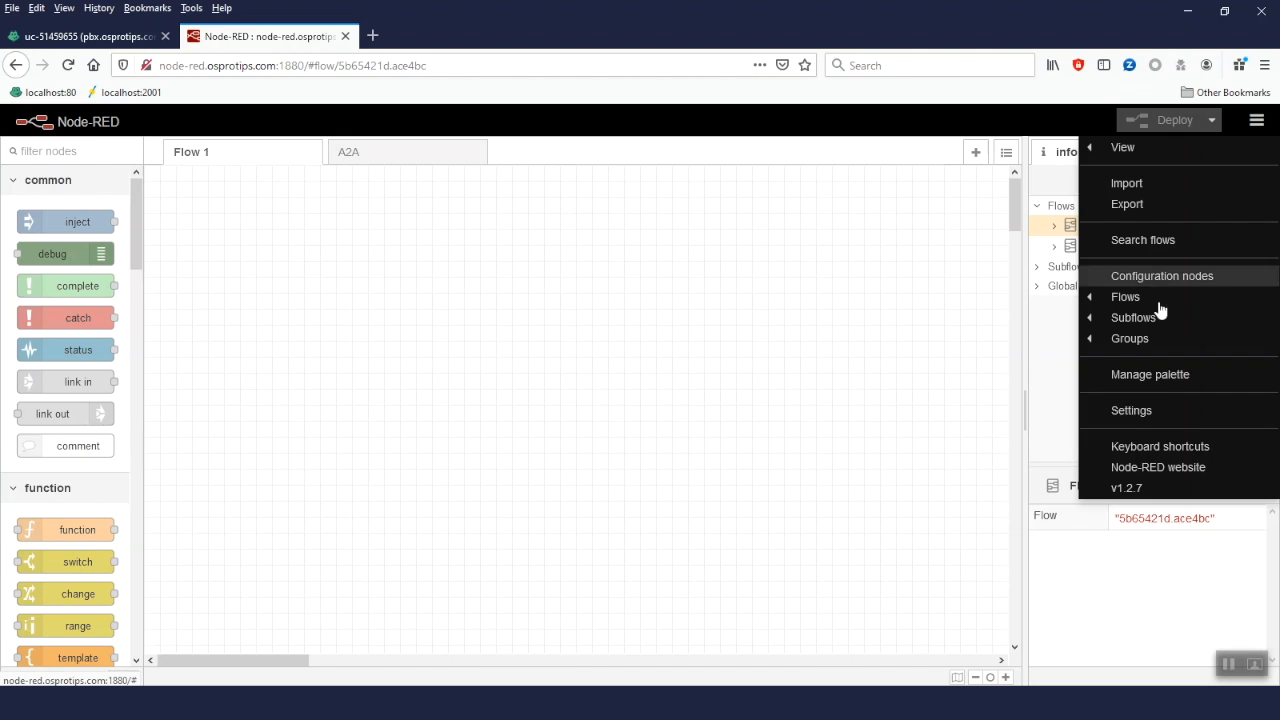
left_click(1160, 376)
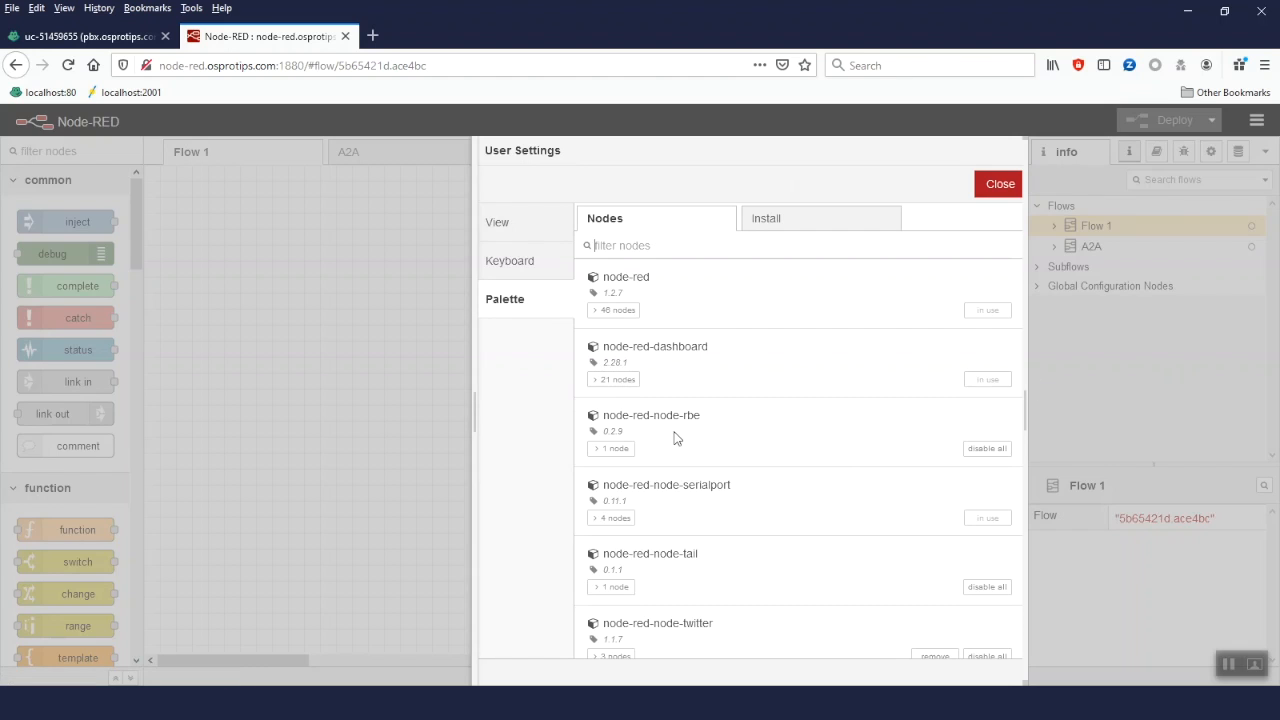
left_click(783, 221)
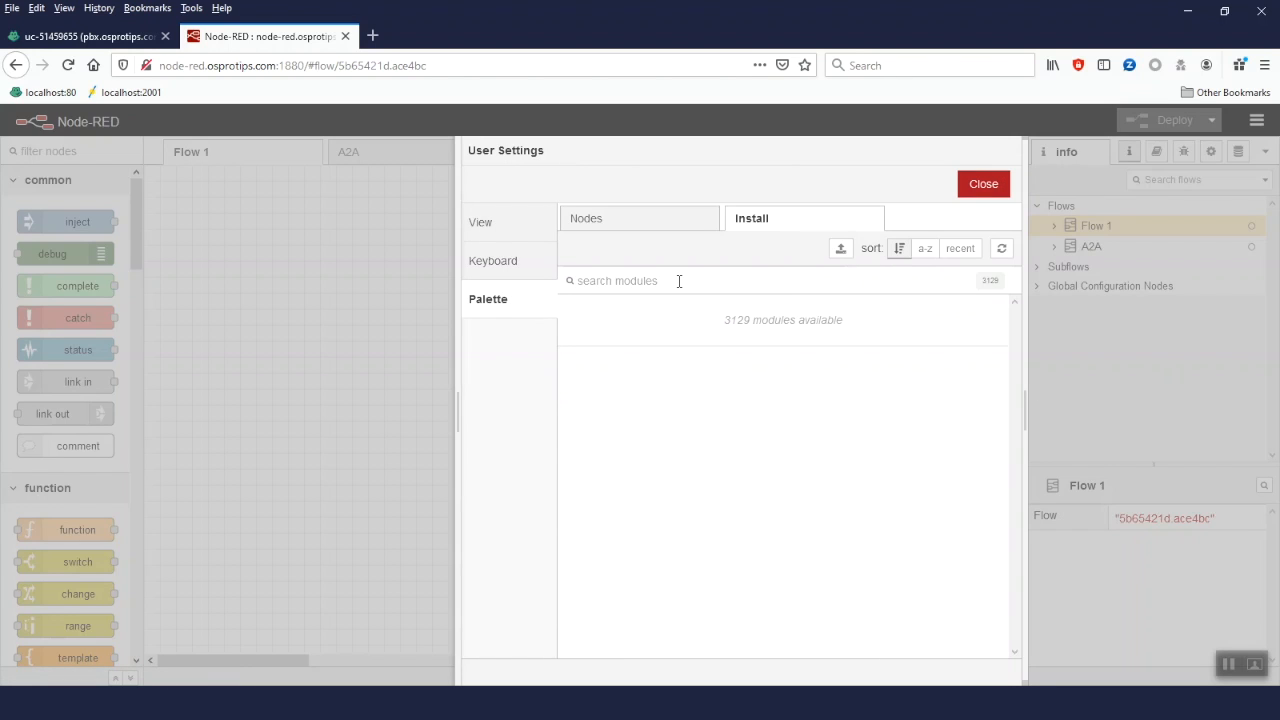
type("asterisk")
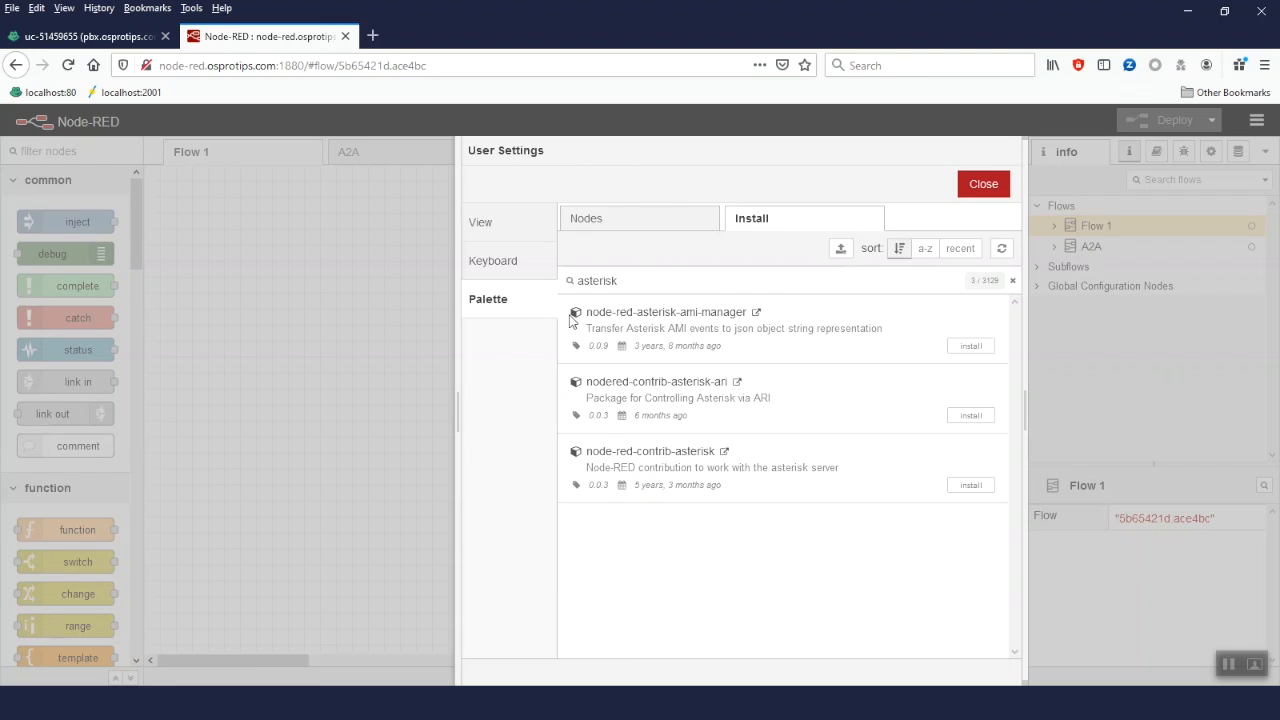
left_click_drag(586, 312, 751, 326)
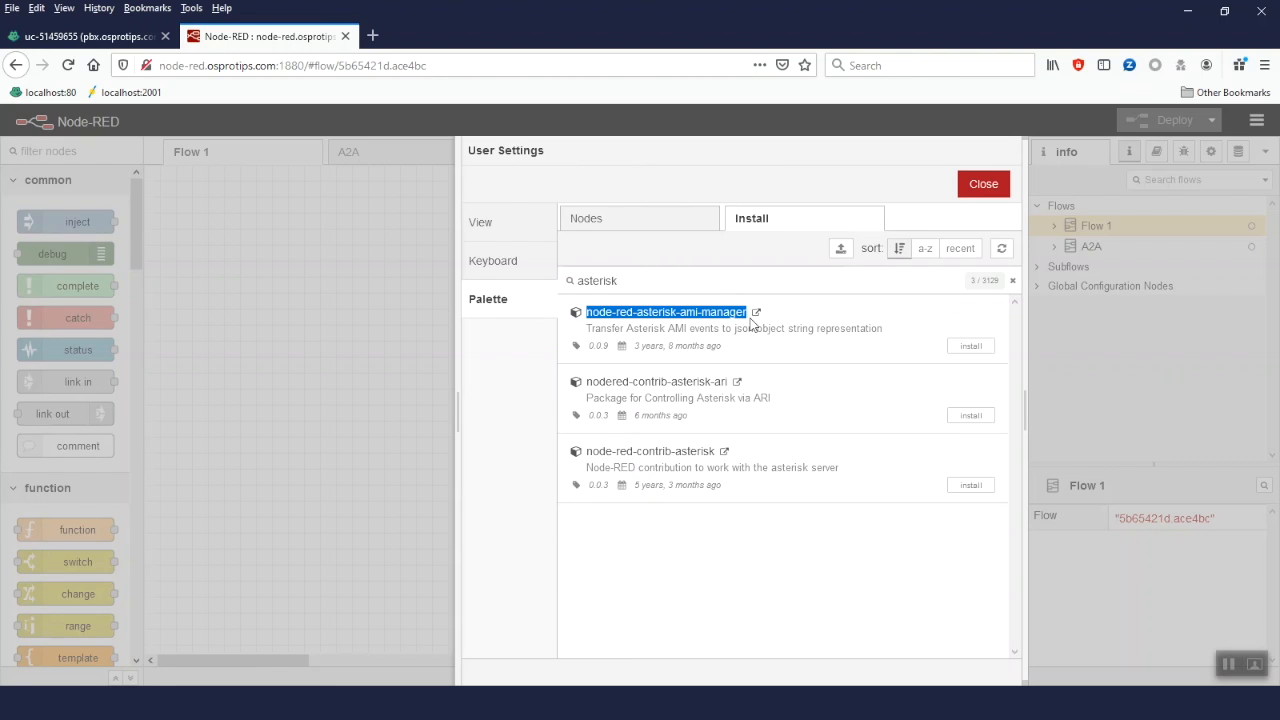
left_click(974, 349)
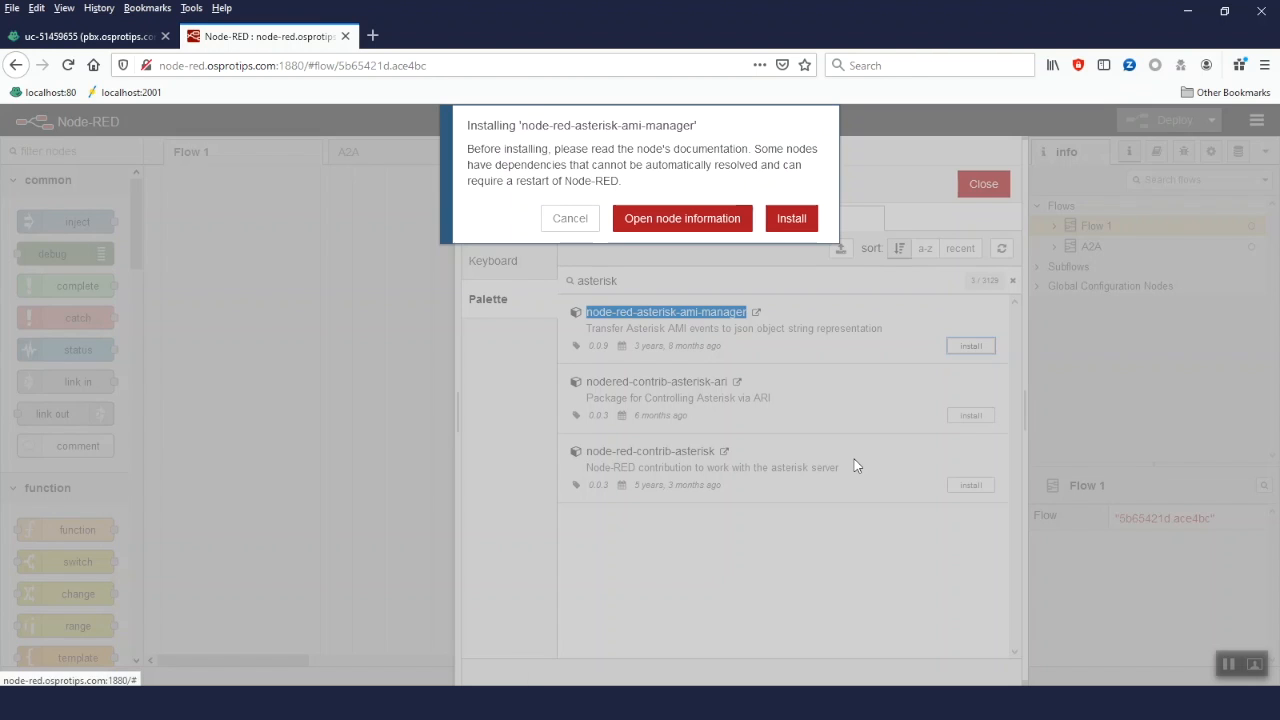
key("Return")
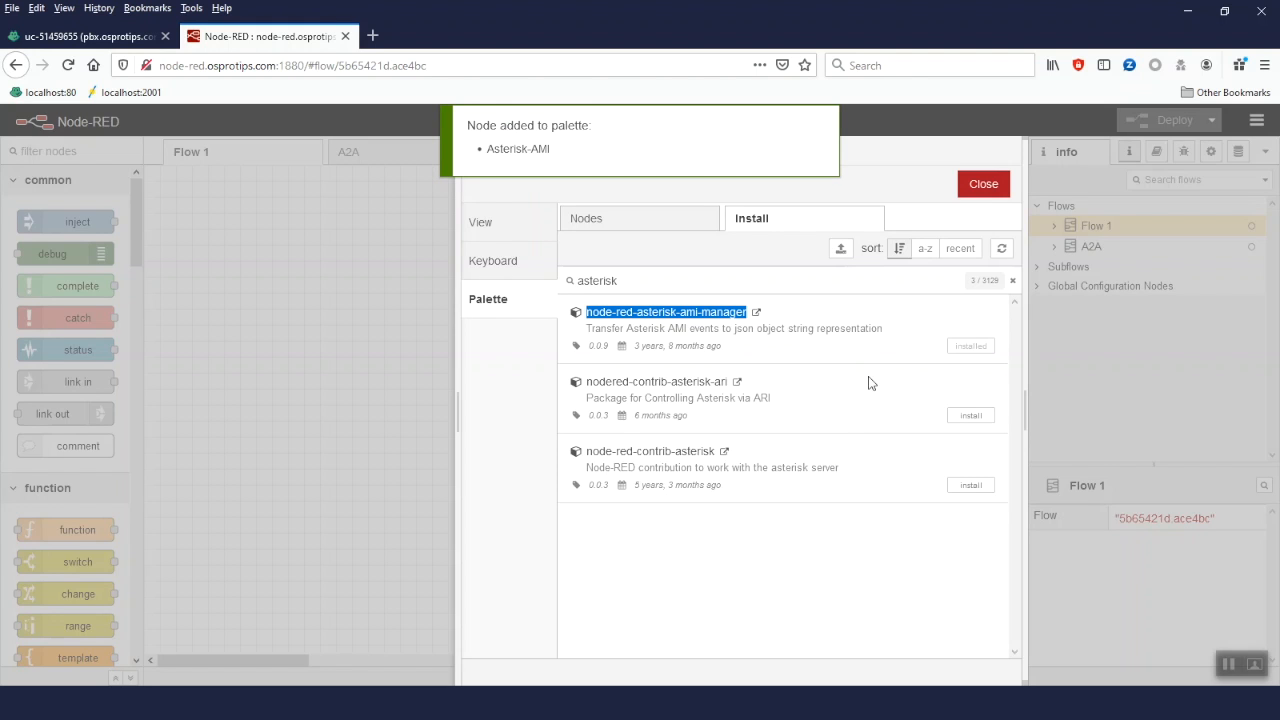
left_click(990, 188)
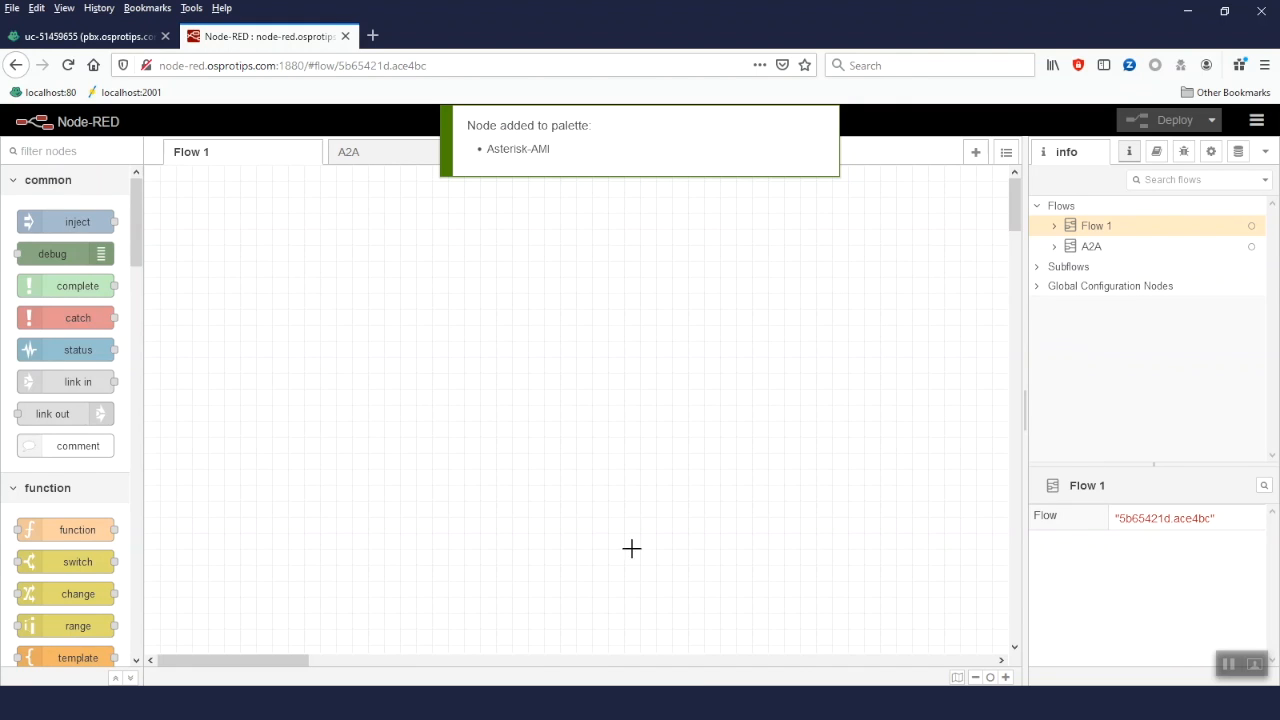
- Filter the palette for 'ami' and drop an Asterisk AMI node onto Flow 1
left_click(52, 150)
type("ami")
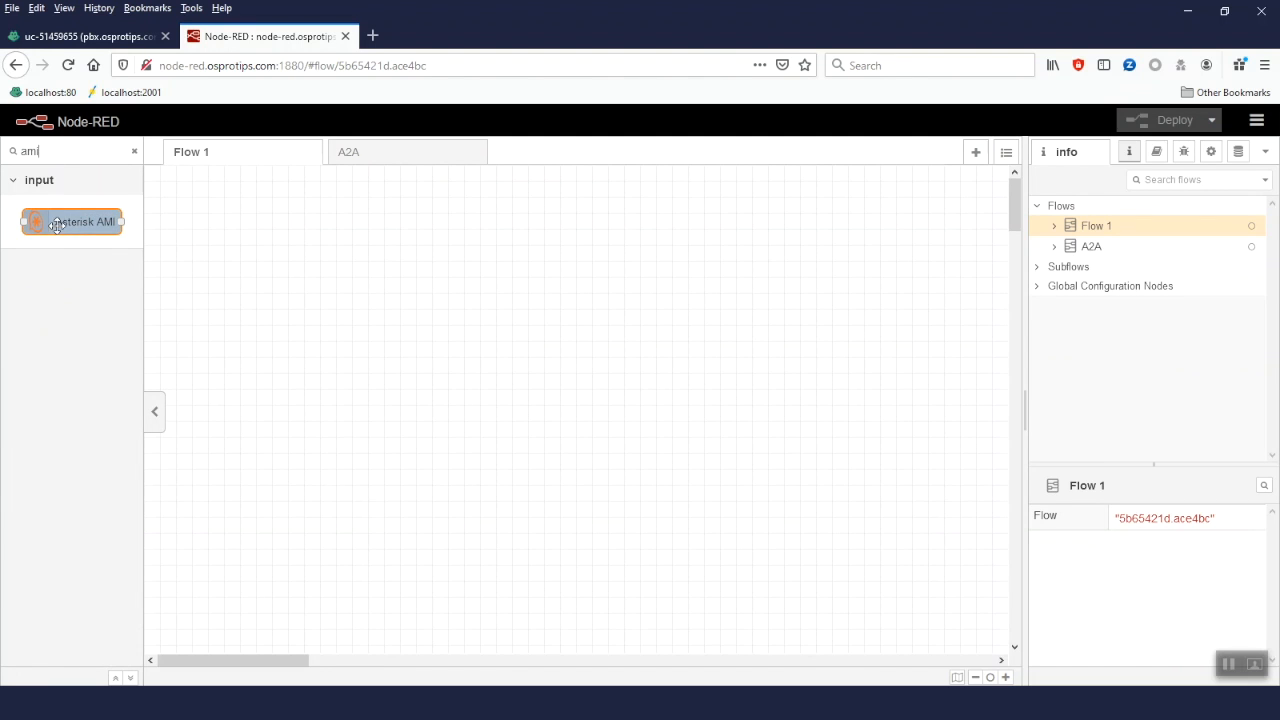
left_click_drag(80, 215, 607, 391)
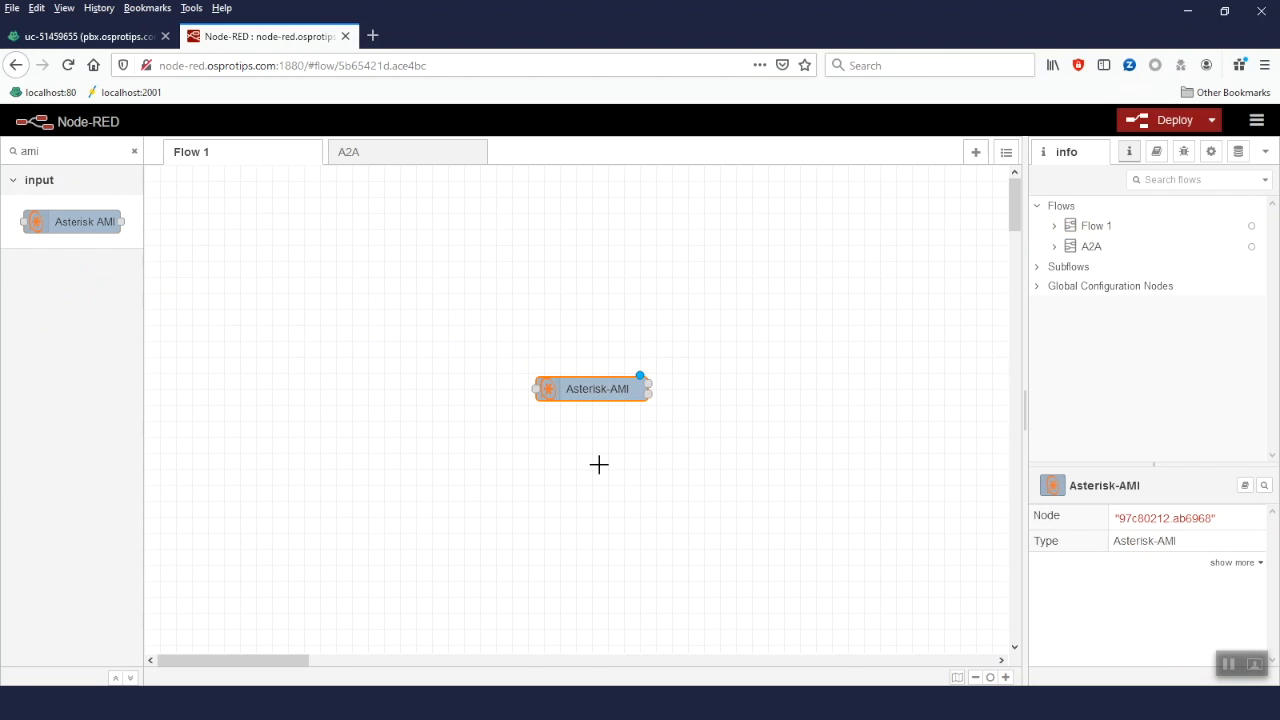
- Name the Asterisk-AMI node FreePBX15 and set its IP to pbx.osprotips.com
double_click(588, 388)
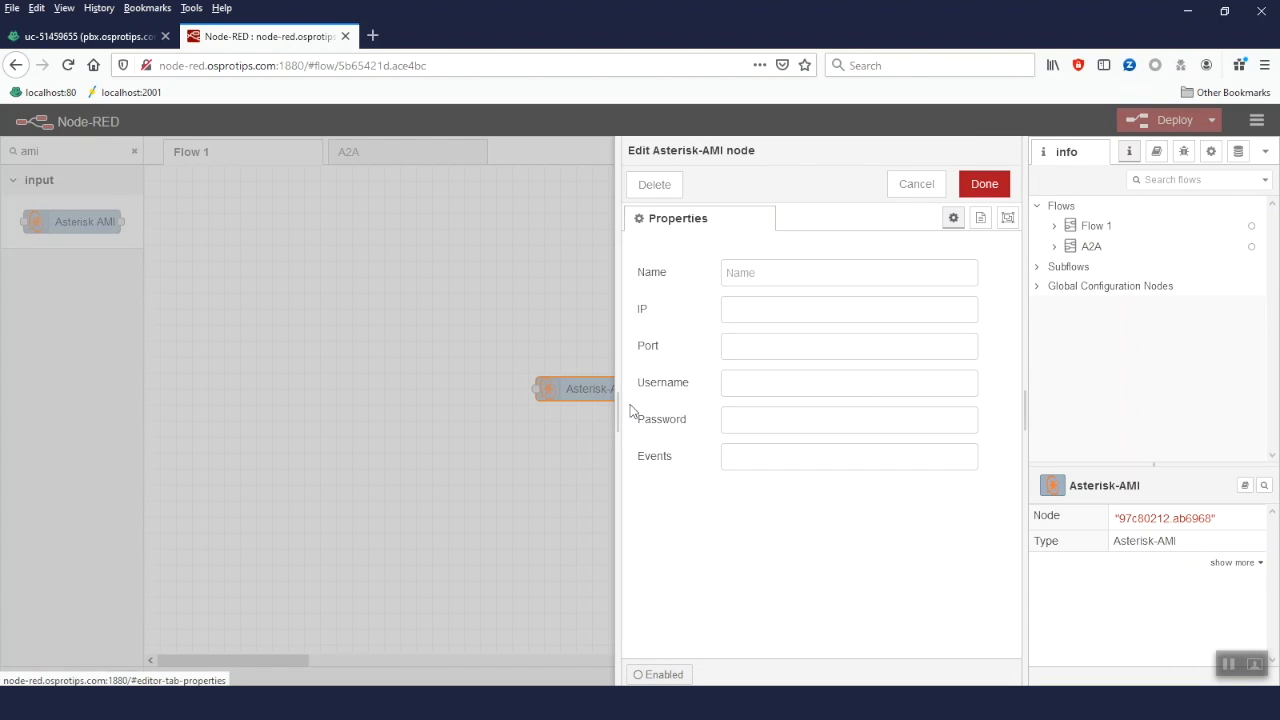
left_click(750, 272)
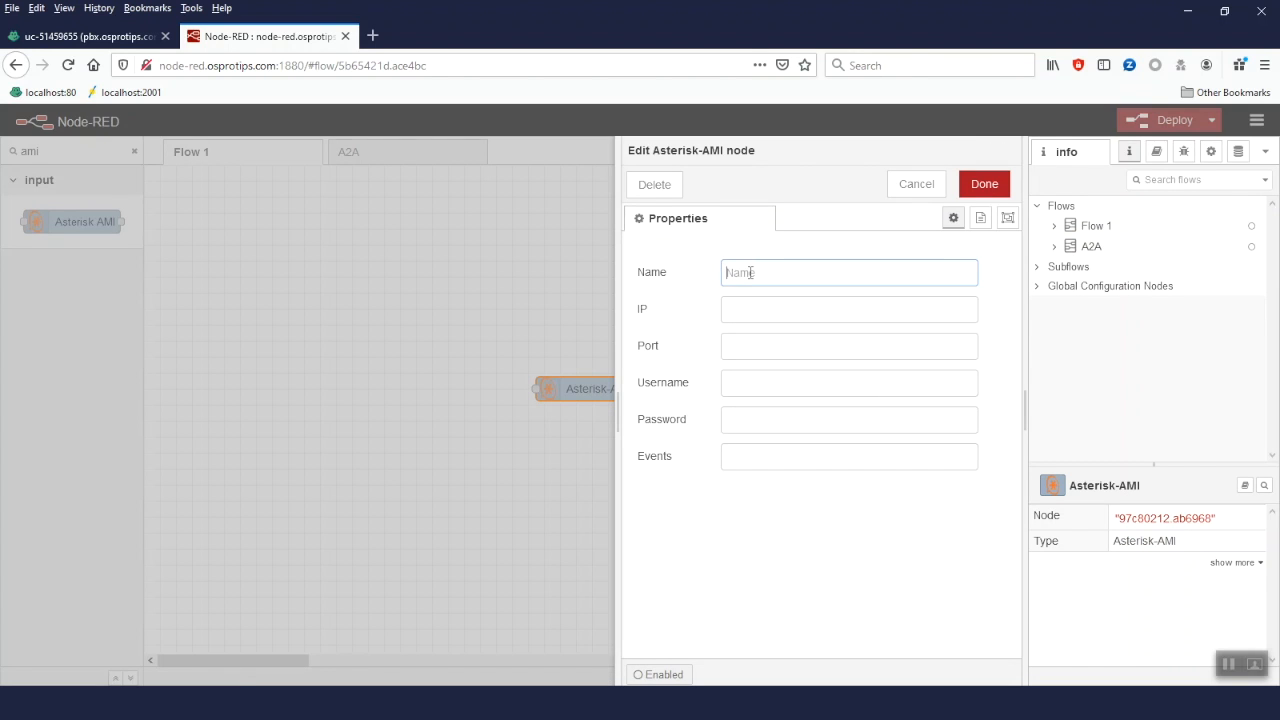
type("FreePBX15")
left_click(824, 310)
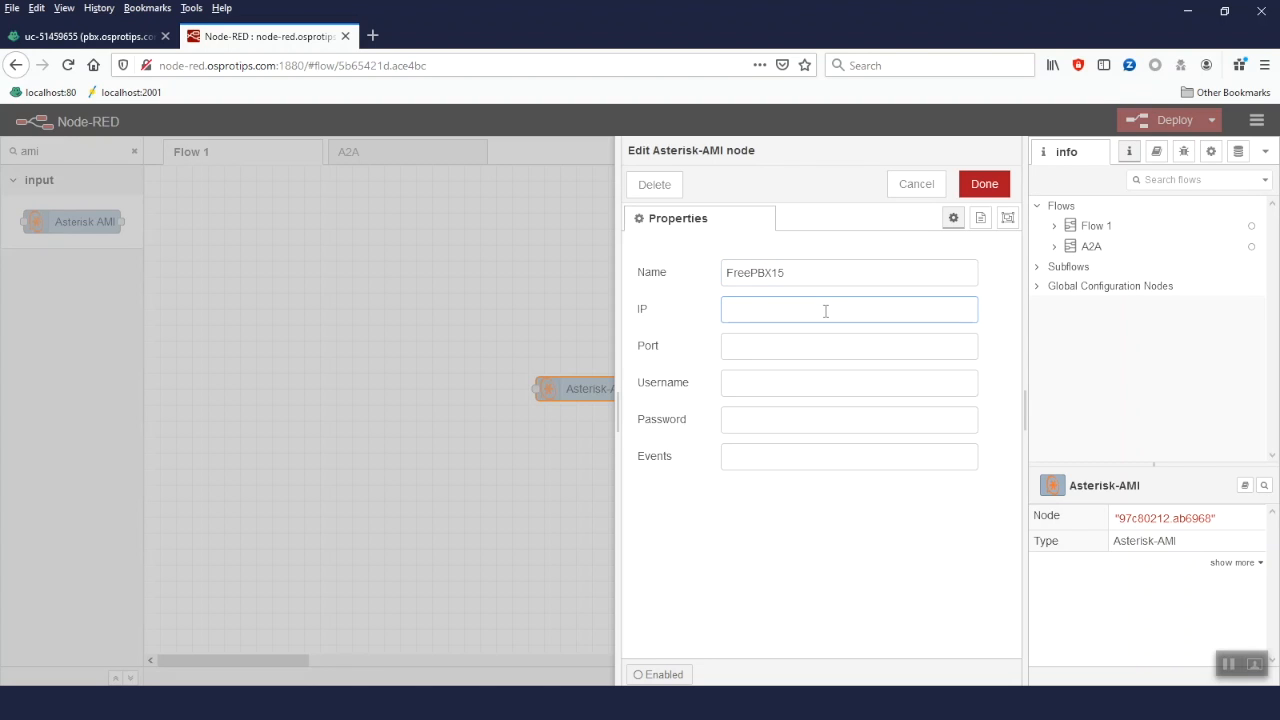
type("pbx.osprotips.com")
left_click(821, 343)
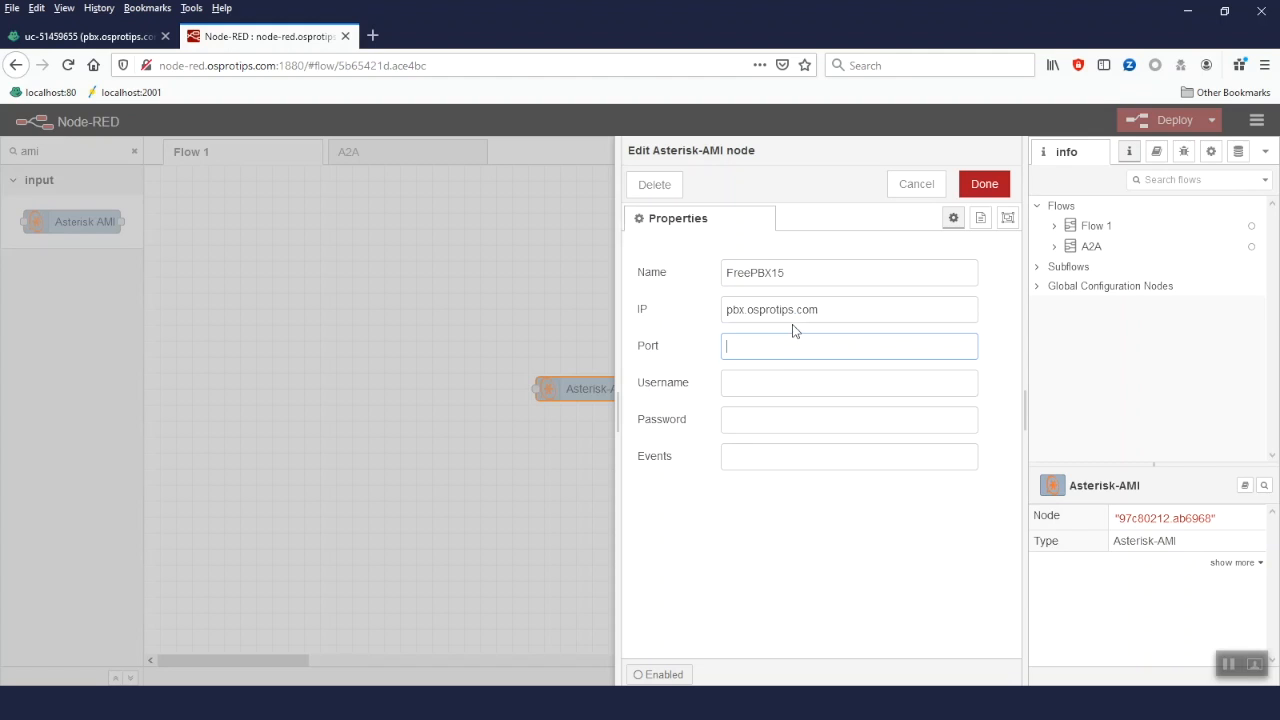
left_click(762, 386)
left_click(762, 426)
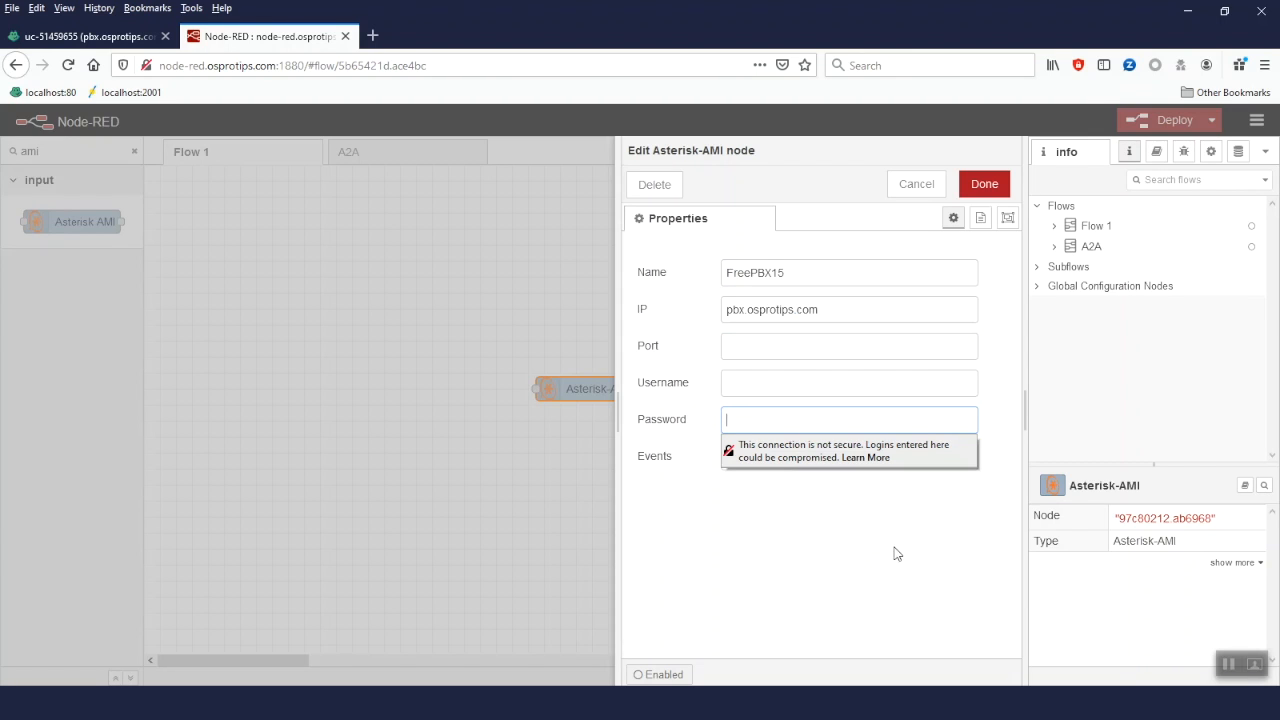
- In FreePBX Asterisk Manager Users, add a new manager named node-red
left_click(88, 36)
mouse_move(501, 120)
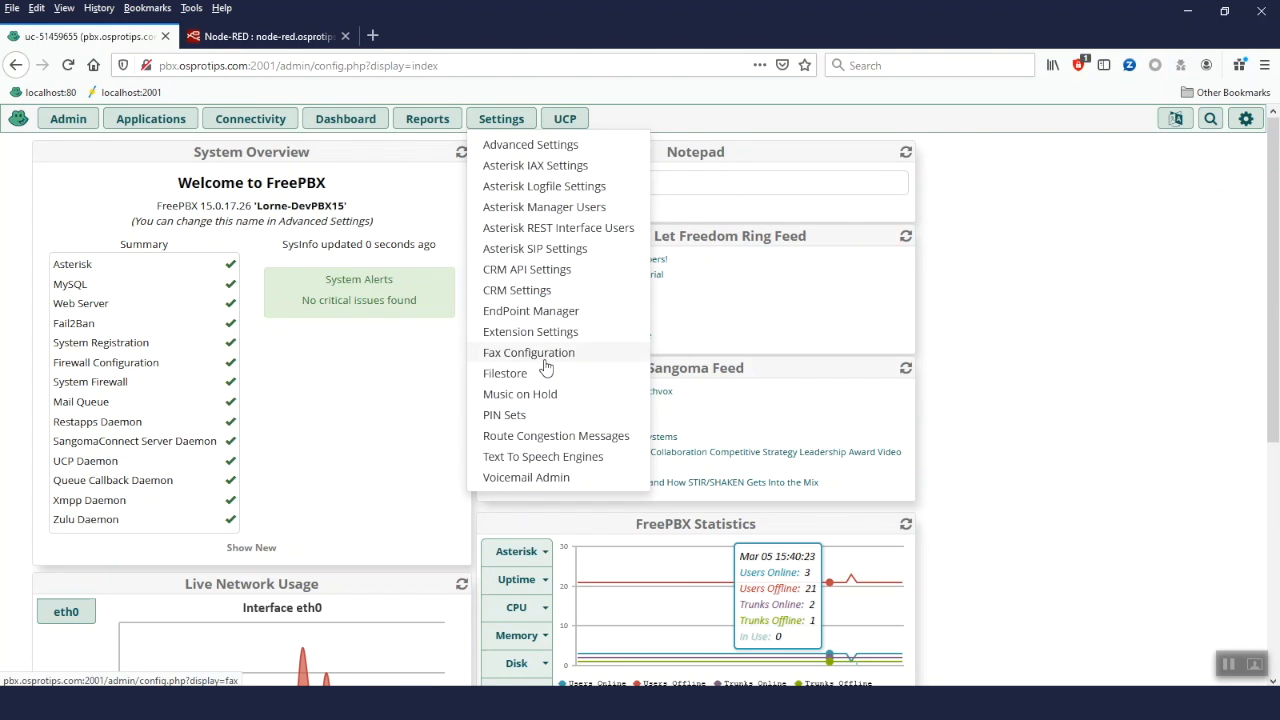
left_click(550, 208)
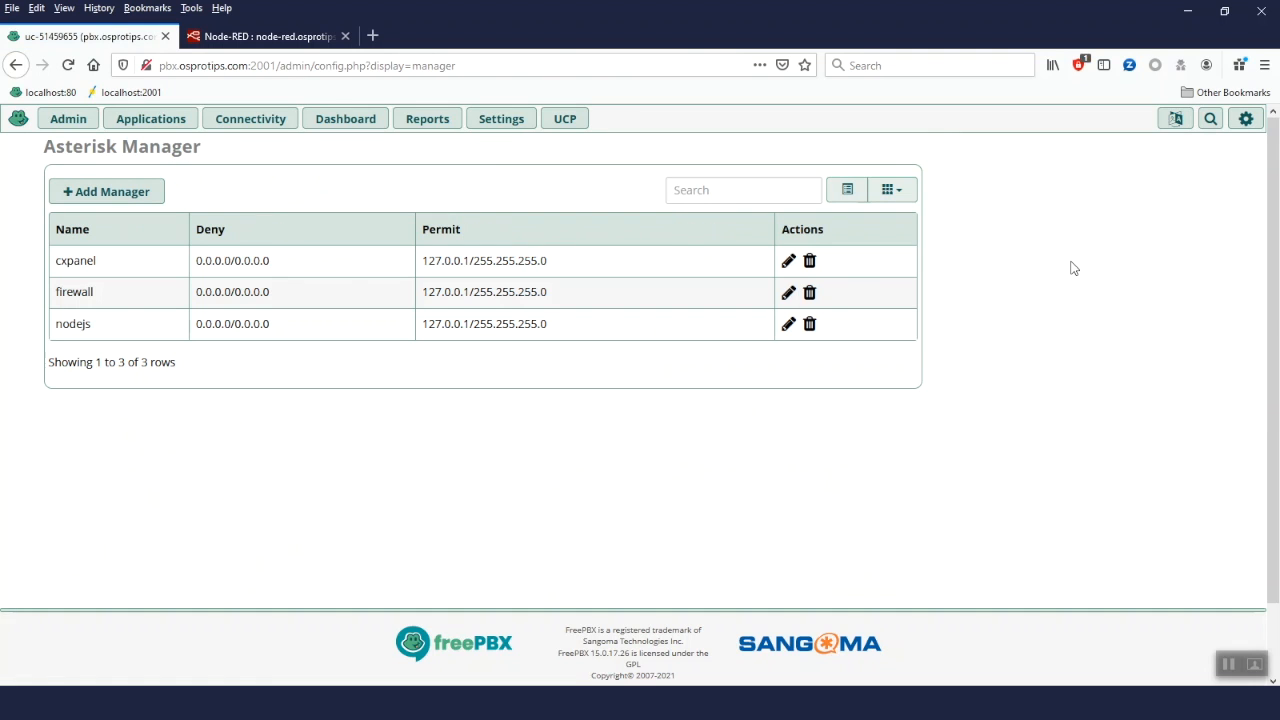
left_click(122, 200)
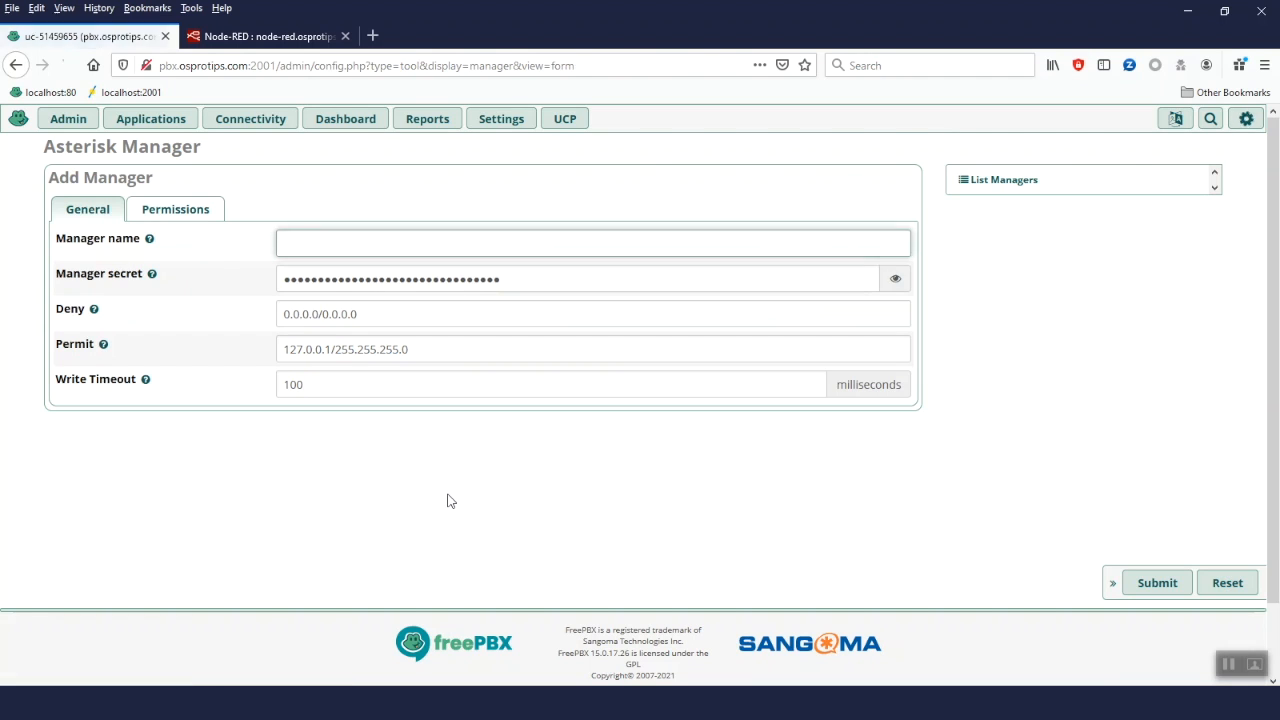
left_click(329, 243)
type("node-red")
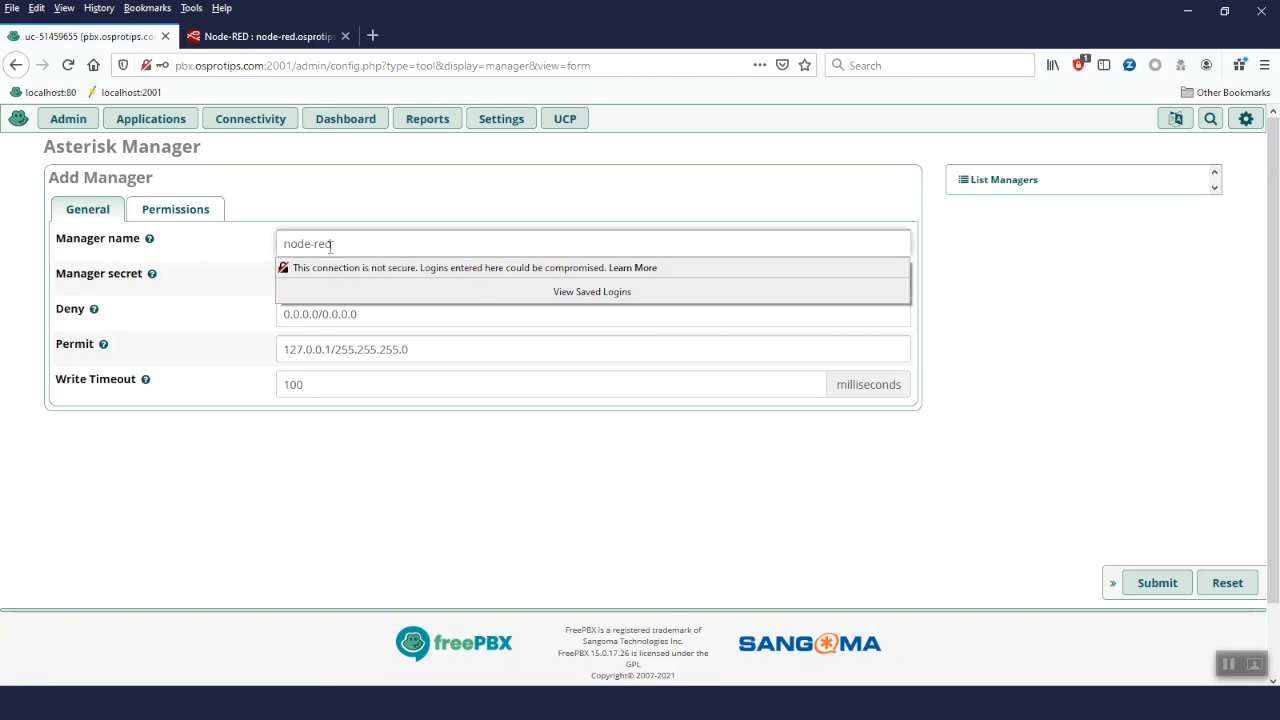
left_click(603, 551)
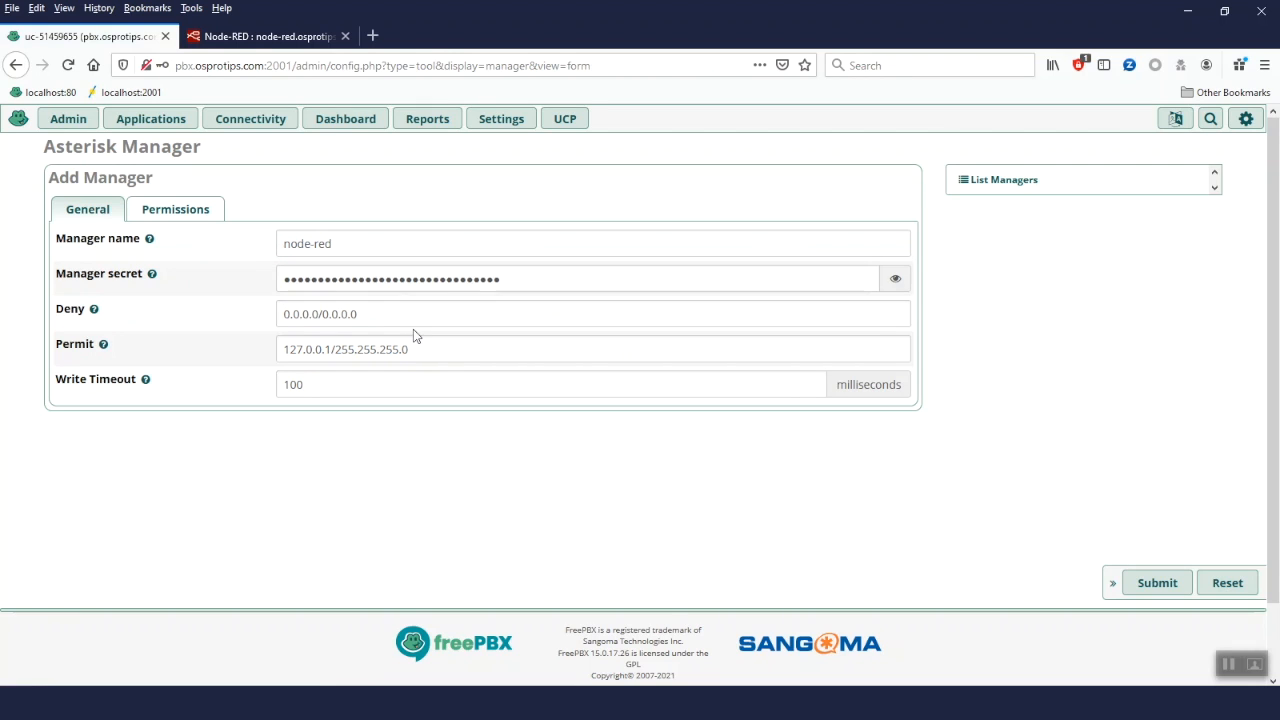
- Replace the Deny and Permit ranges with 0.0.0.0/0.0.0.0
left_click(354, 317)
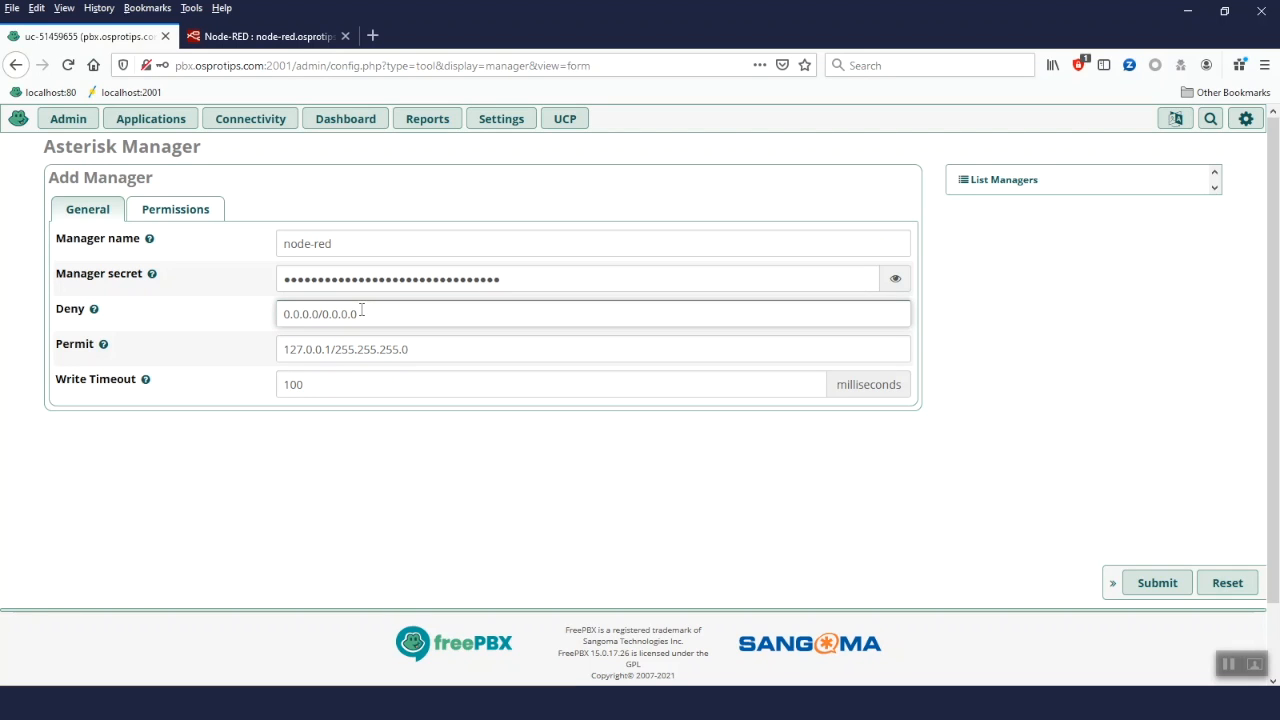
left_click_drag(363, 314, 137, 317)
key("ctrl+c")
left_click(423, 351)
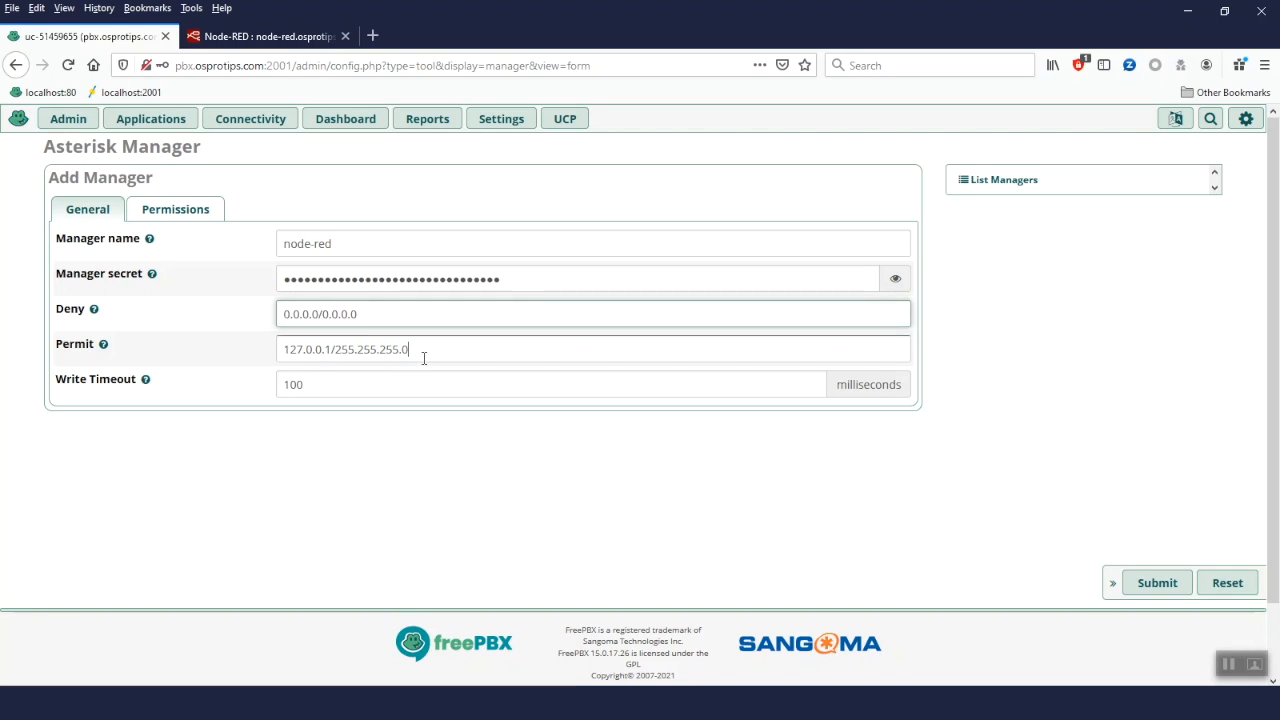
left_click_drag(446, 357, 253, 414)
key("ctrl+v")
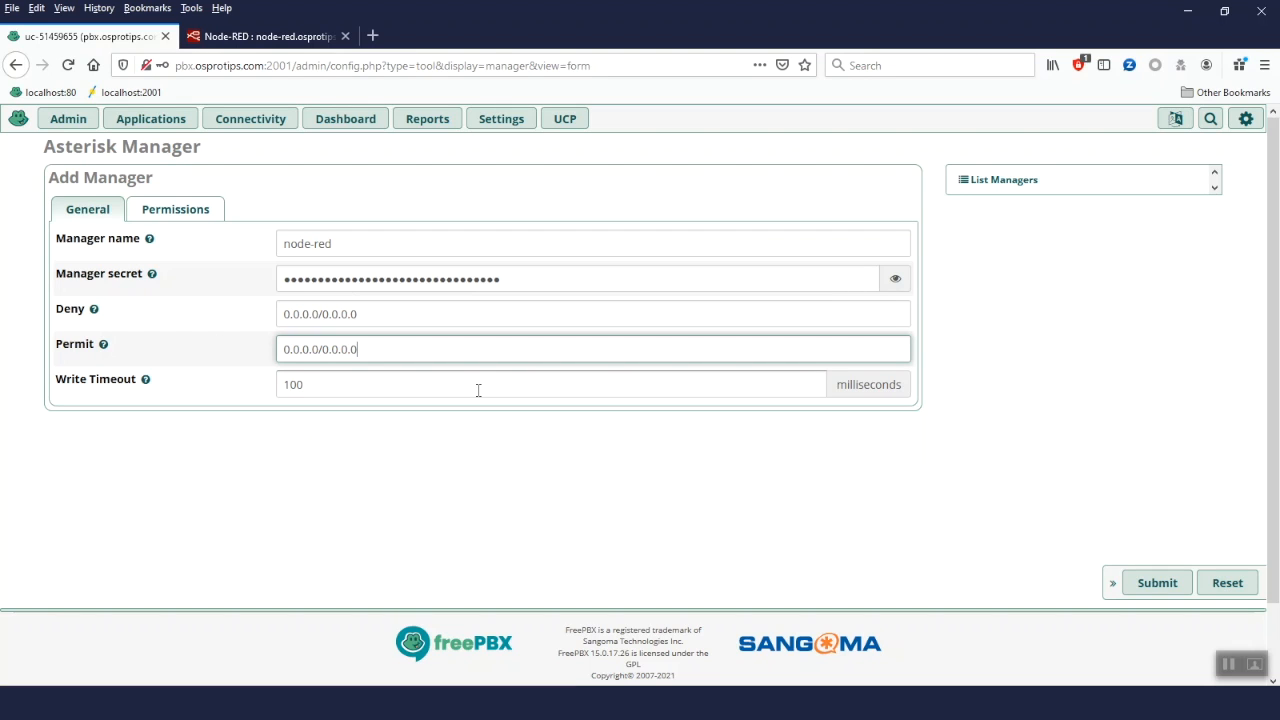
- On the Permissions tab, set every Read and Write permission to No
left_click(203, 221)
scroll(448, 406, "down", 3)
scroll(448, 406, "down", 5)
scroll(448, 406, "up", 8)
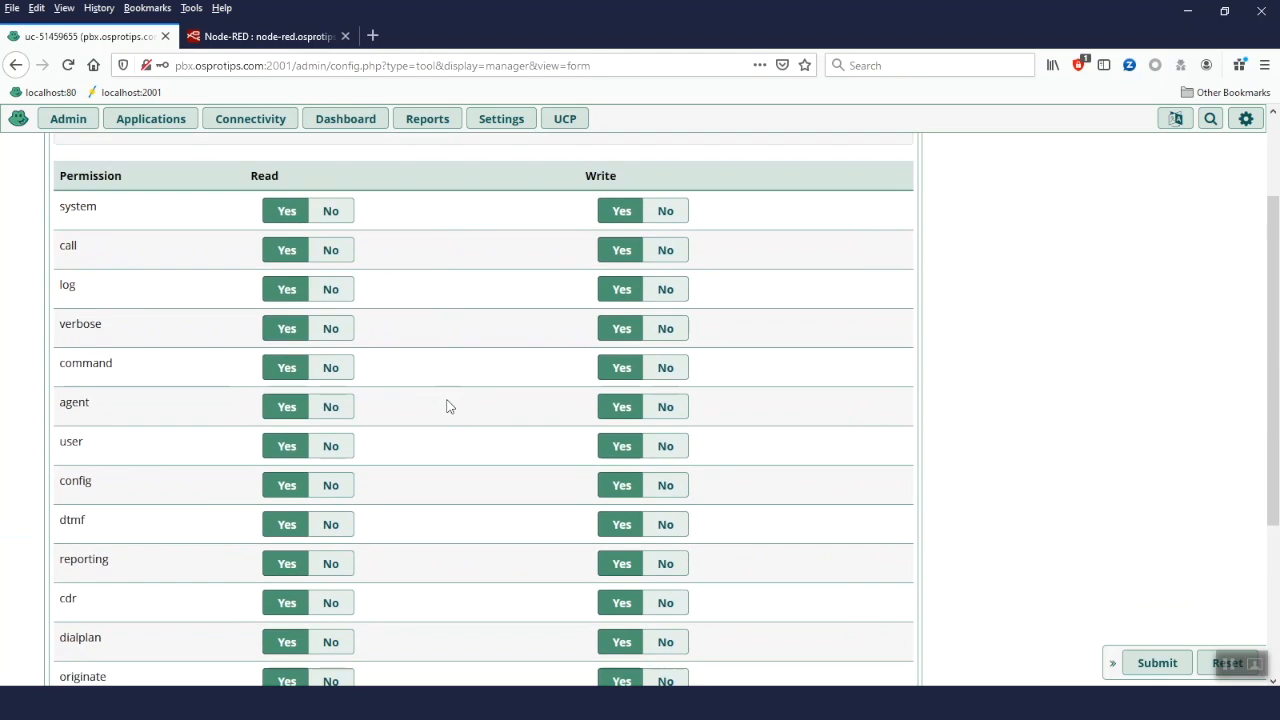
scroll(448, 406, "down", 3)
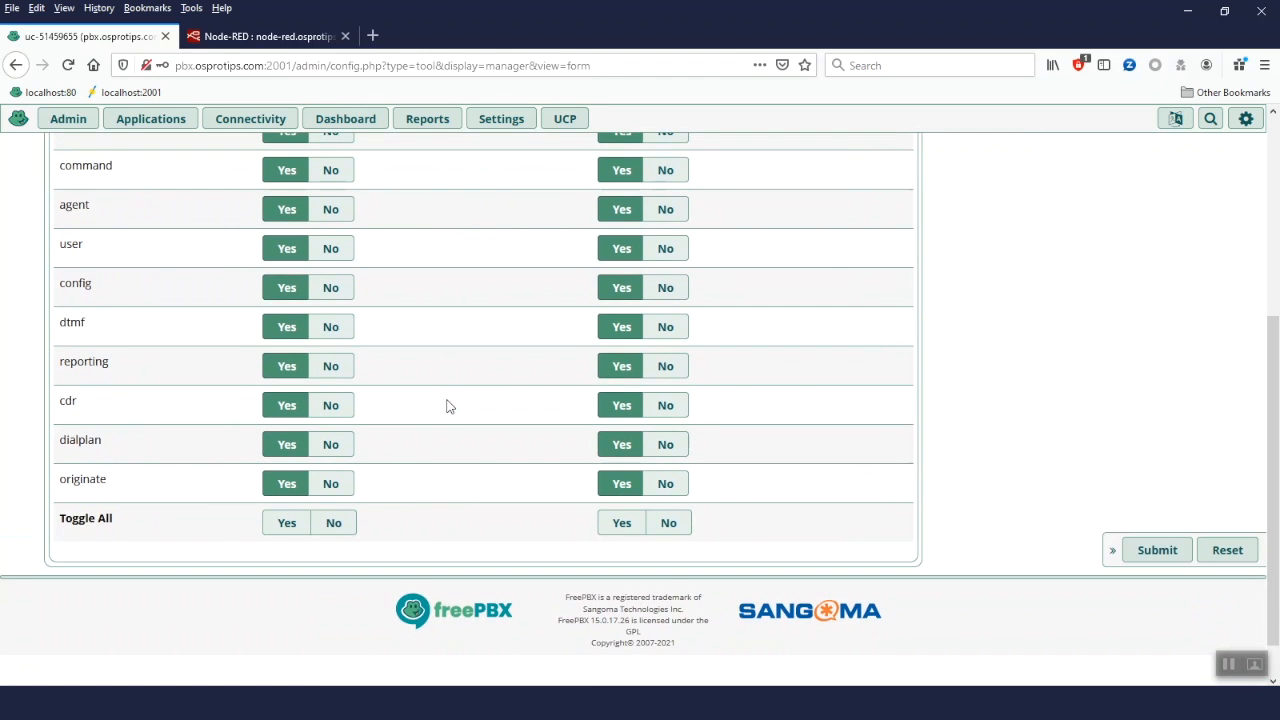
scroll(448, 406, "up", 1)
scroll(448, 406, "up", 6)
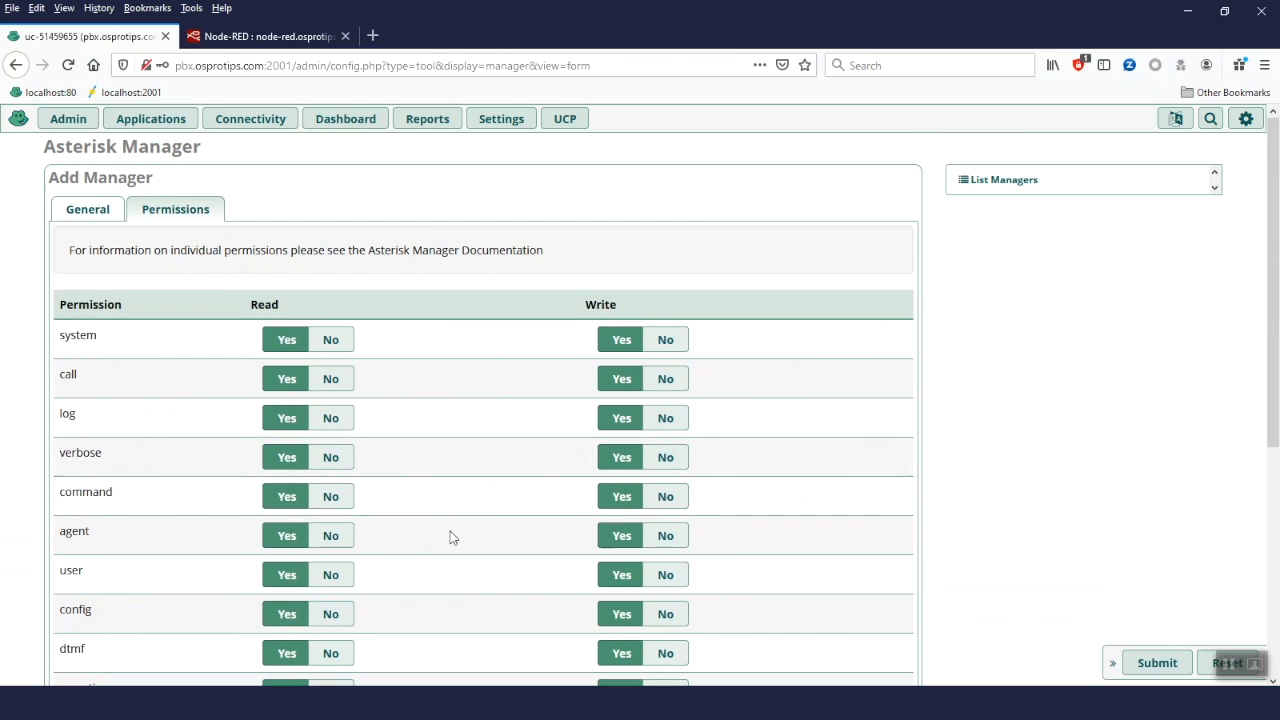
scroll(450, 538, "down", 5)
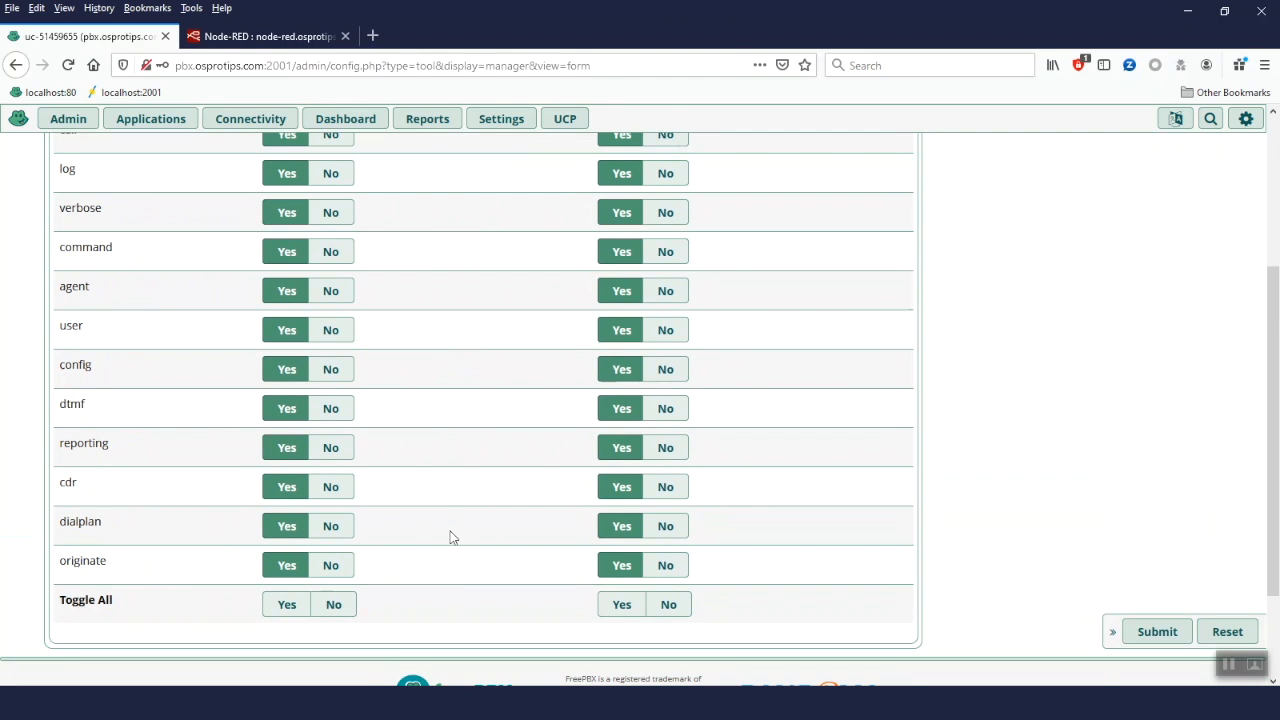
scroll(450, 538, "up", 5)
scroll(450, 538, "down", 6)
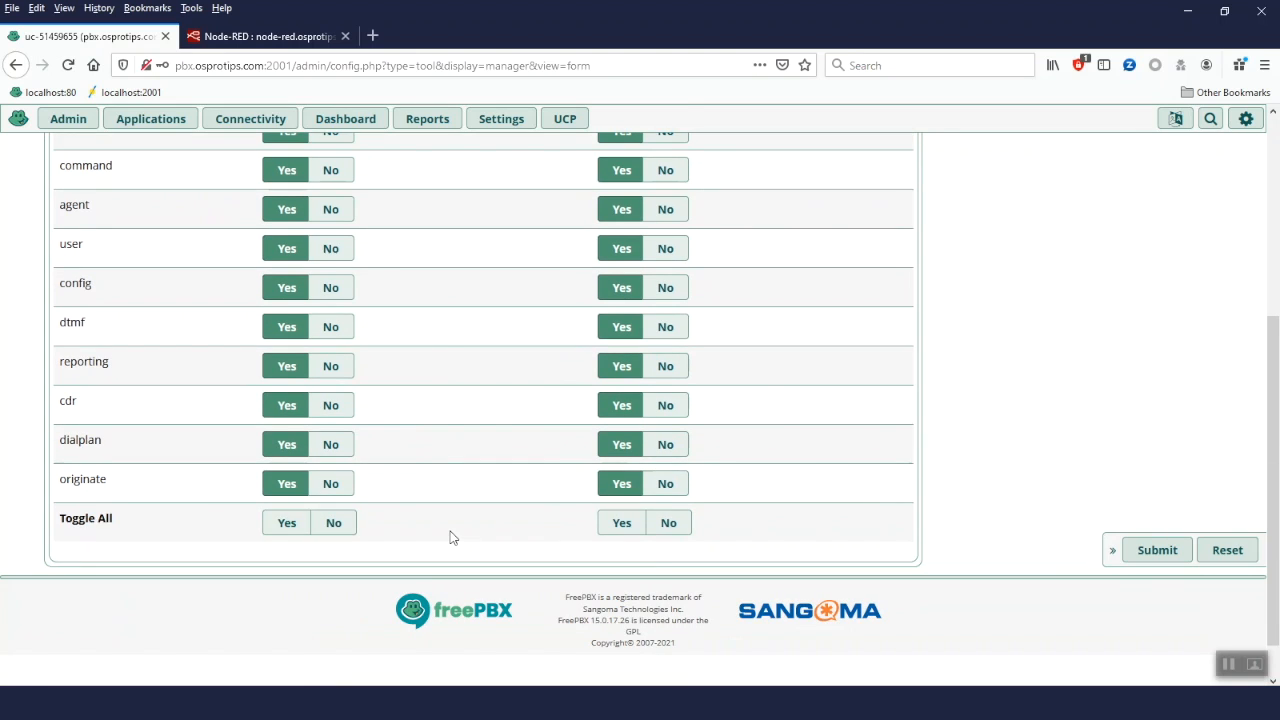
scroll(450, 538, "up", 3)
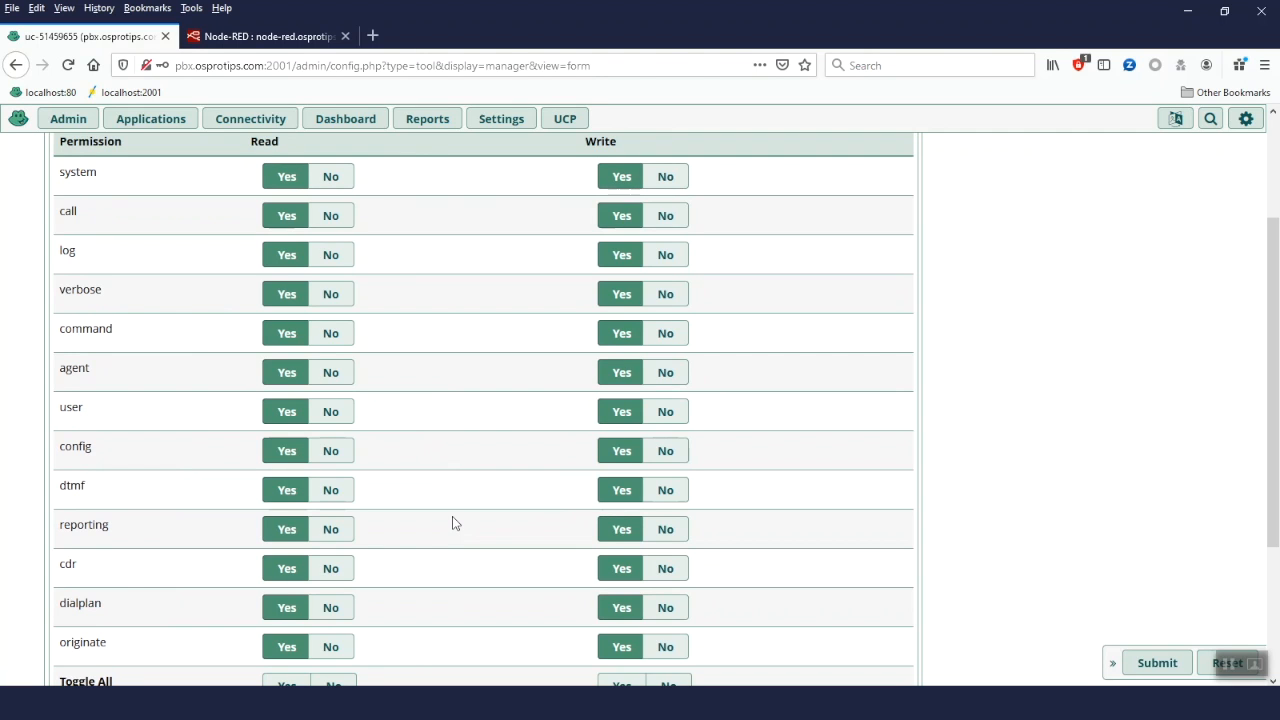
scroll(452, 523, "down", 3)
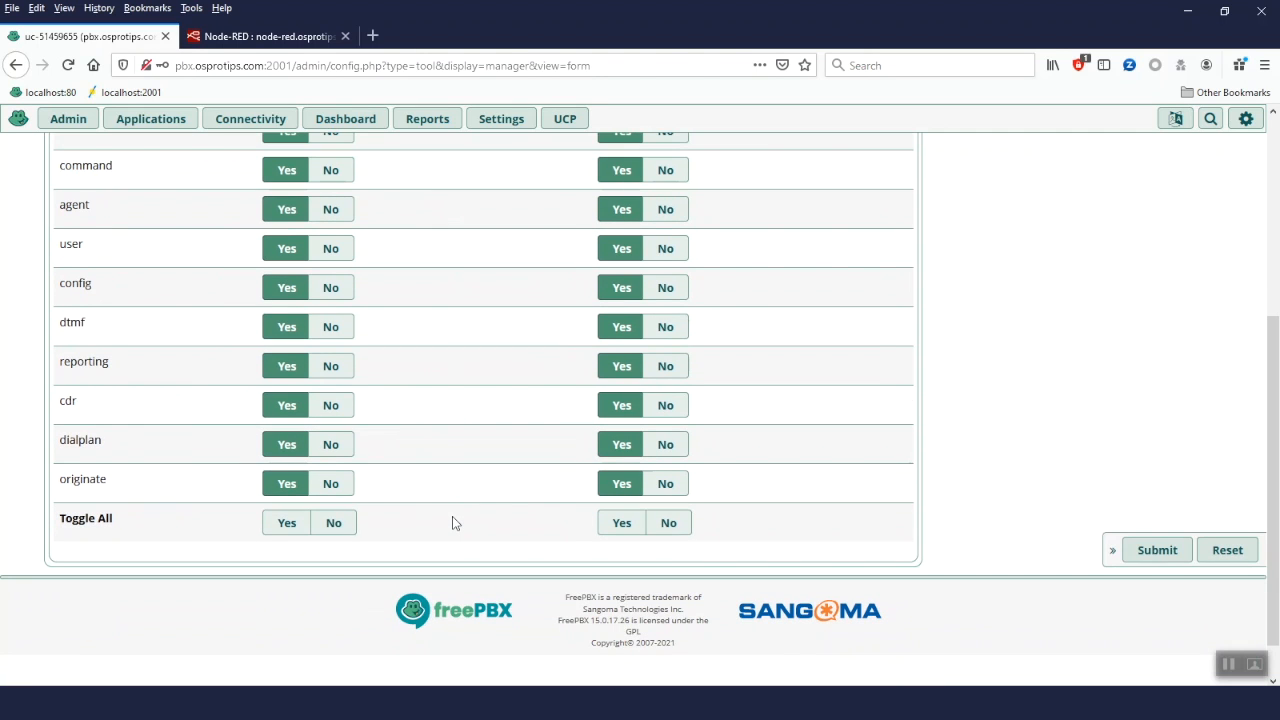
left_click(334, 523)
left_click(668, 523)
- Allow Read and Write for call and originate only
scroll(455, 541, "up", 1)
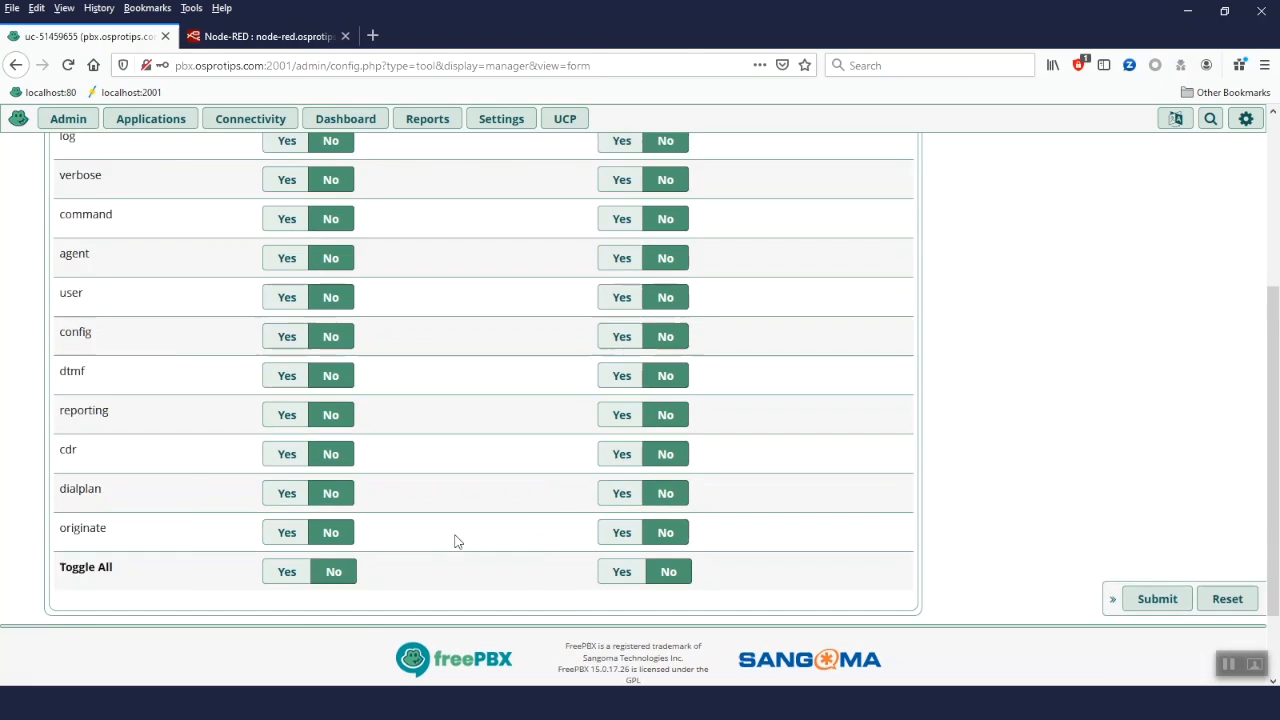
scroll(455, 541, "up", 2)
left_click(286, 297)
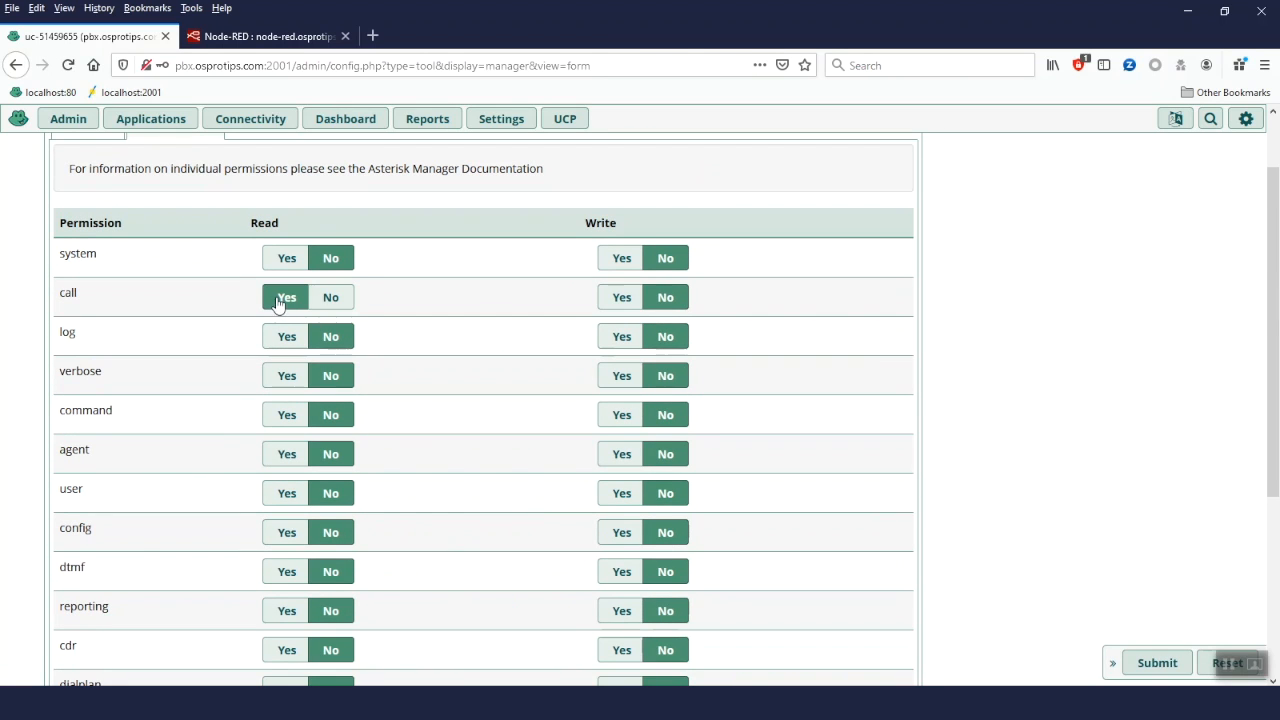
left_click(622, 297)
scroll(514, 443, "down", 3)
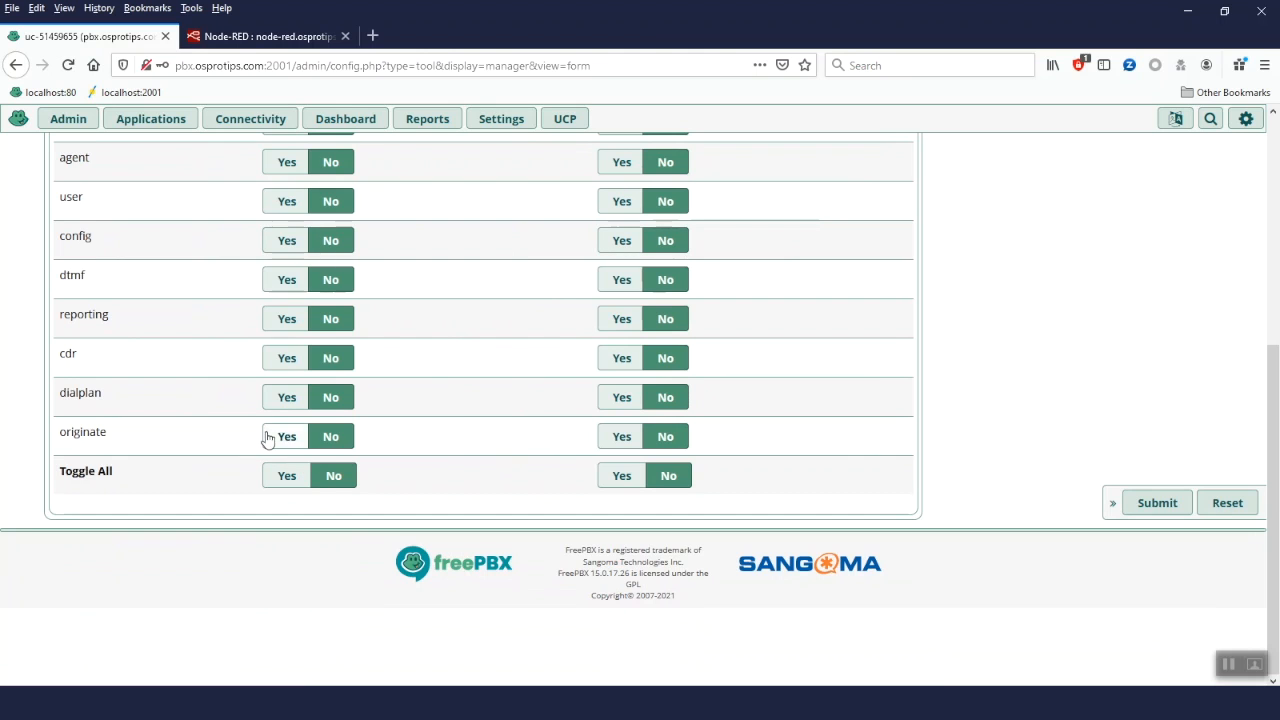
left_click(271, 438)
left_click(626, 440)
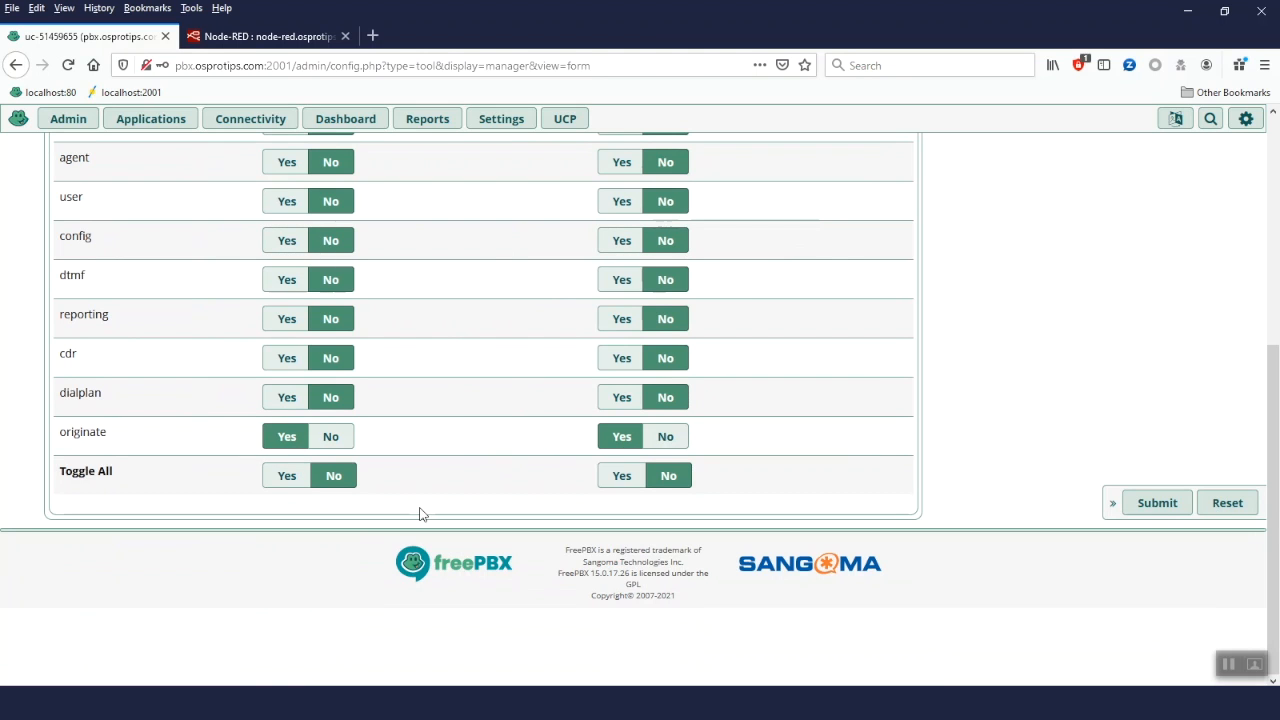
scroll(420, 514, "up", 5)
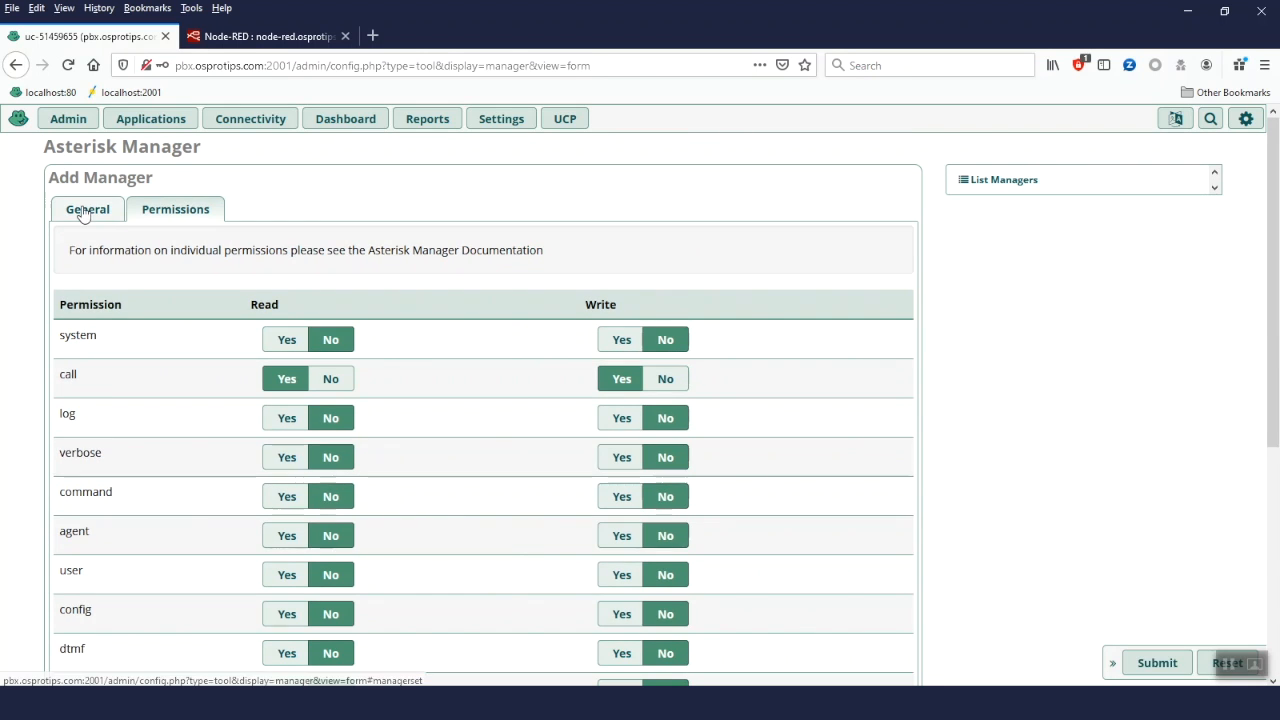
left_click(88, 209)
- Reveal the node-red manager secret and copy it
left_click(895, 280)
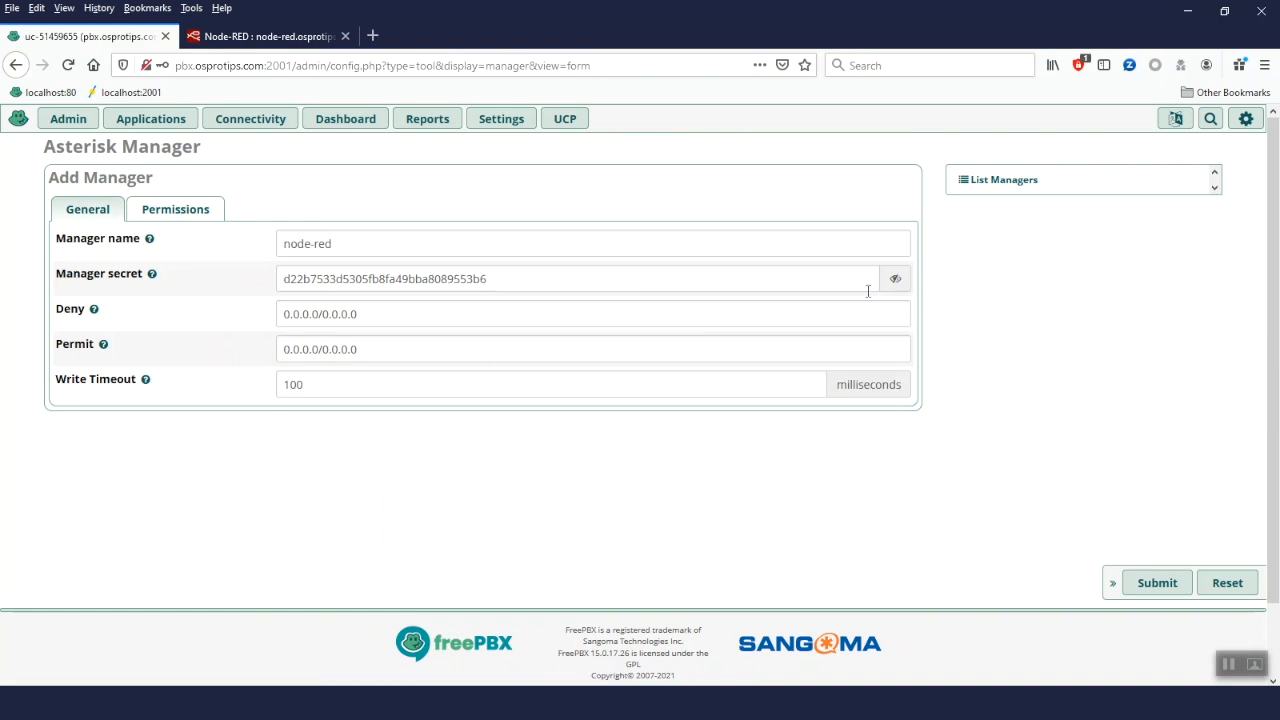
left_click(505, 279)
double_click(319, 270)
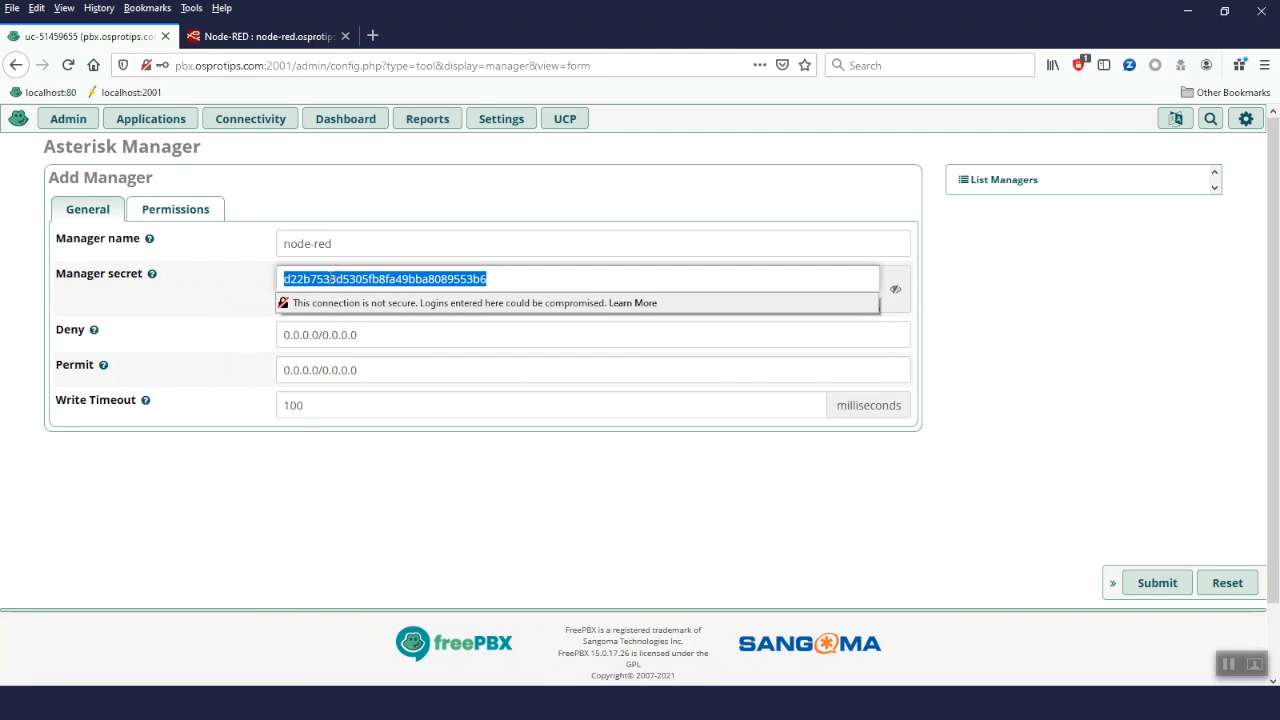
- Submit the new manager and apply the FreePBX configuration
left_click(1158, 588)
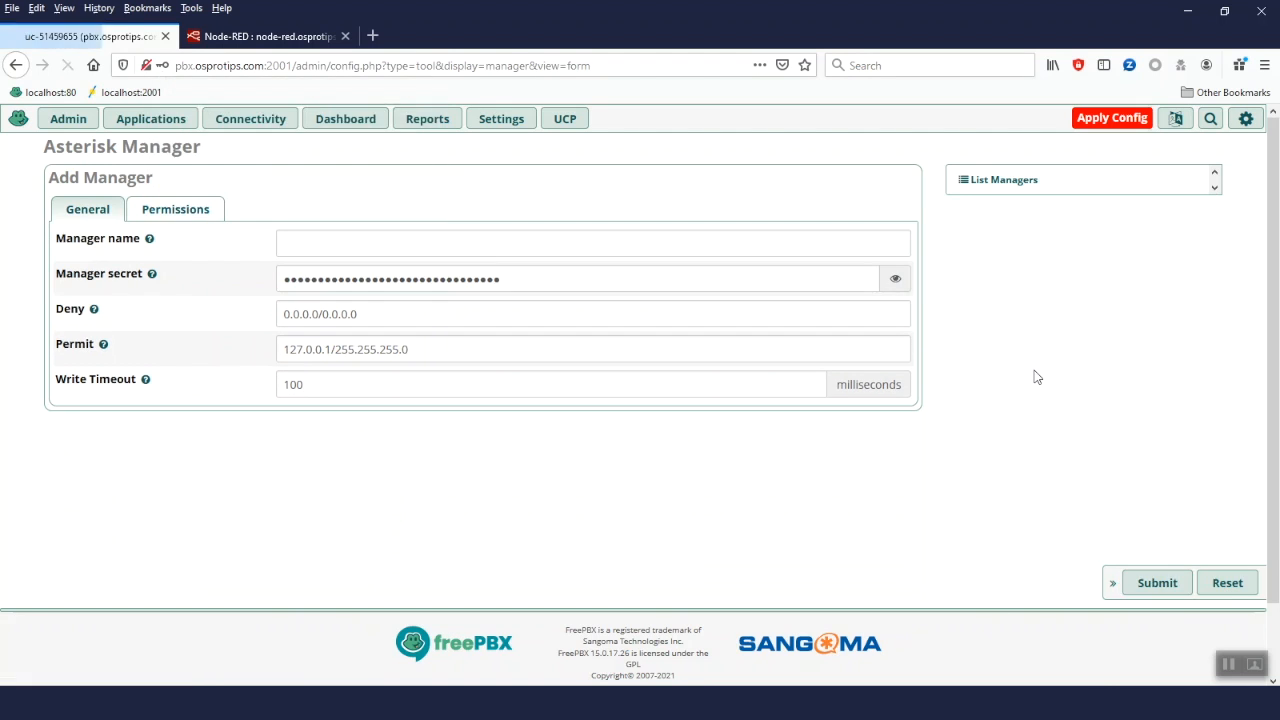
left_click(1111, 118)
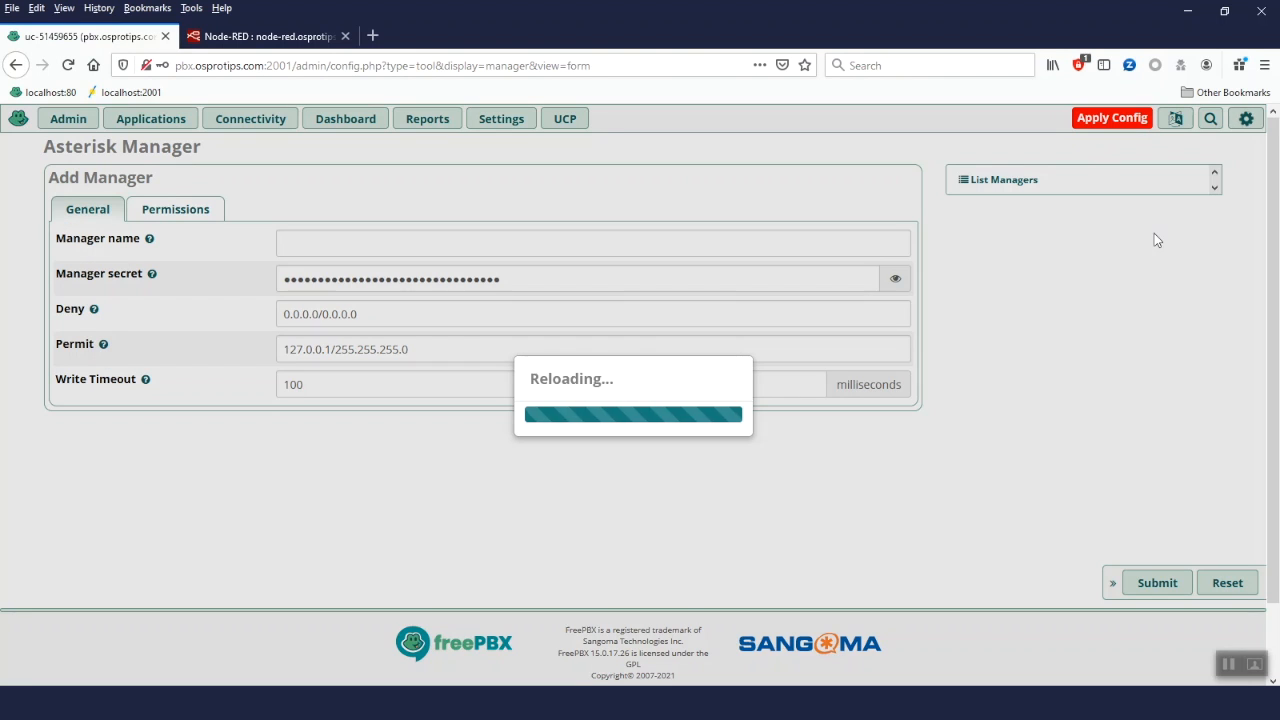
left_click(249, 40)
- Give the FreePBX15 node username node-red and paste the copied secret as password
left_click(754, 346)
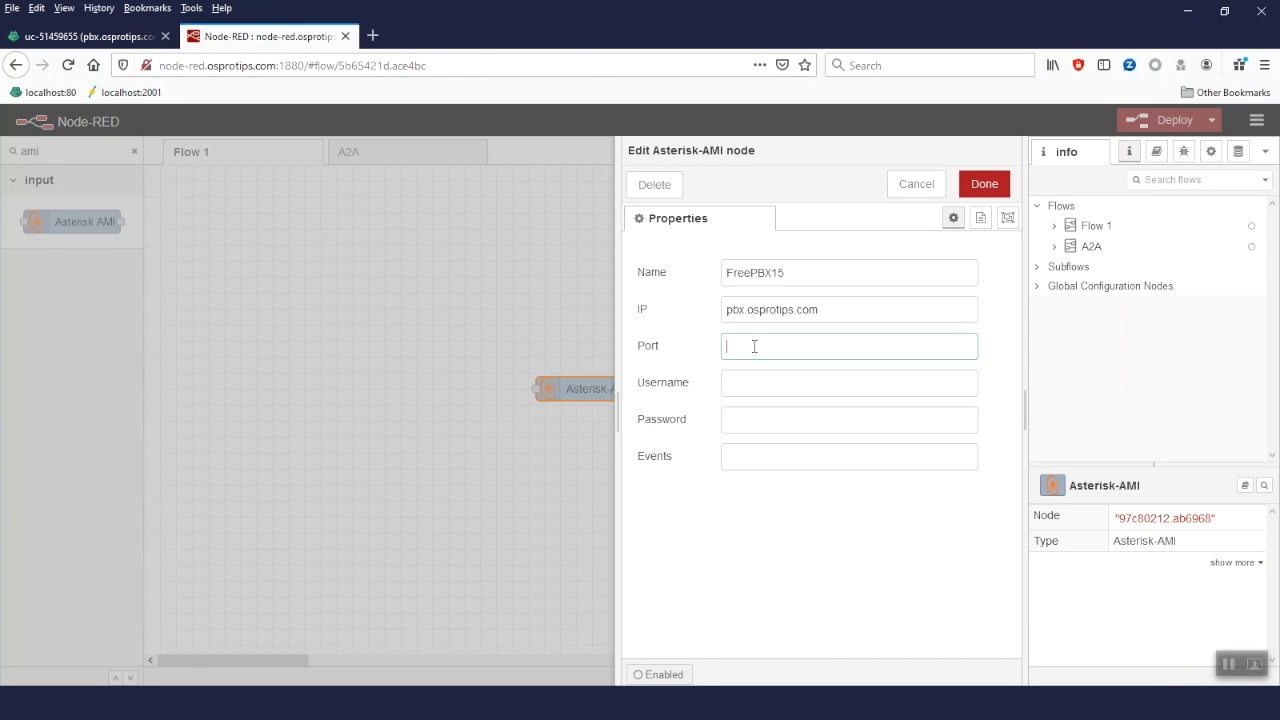
left_click(767, 392)
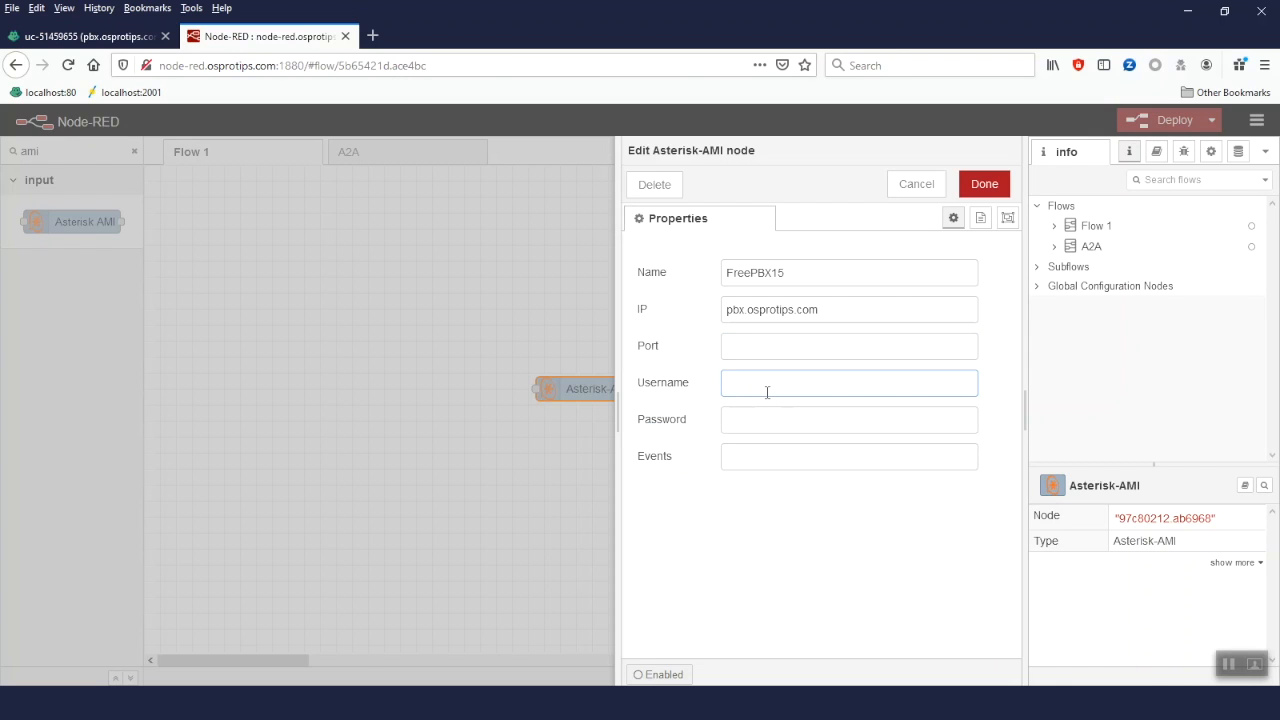
type("node-red")
key("Tab")
key("ctrl+v")
left_click(855, 596)
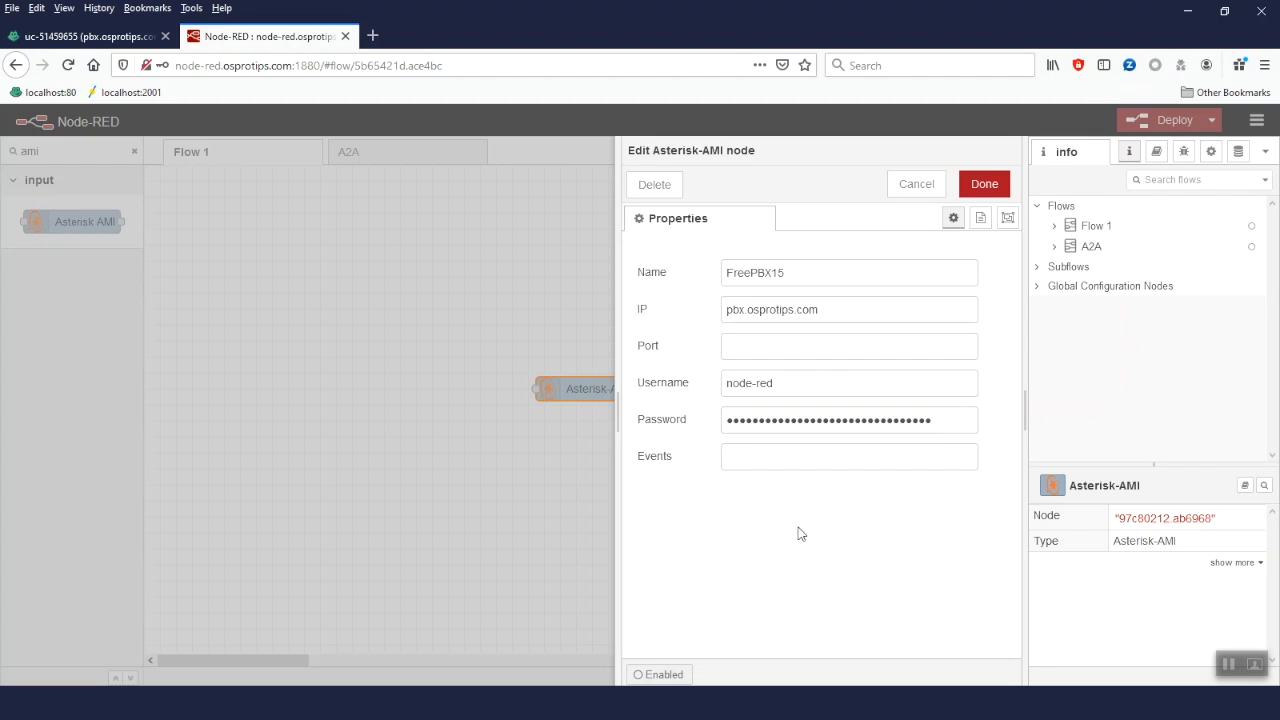
left_click_drag(638, 456, 669, 466)
left_click(757, 462)
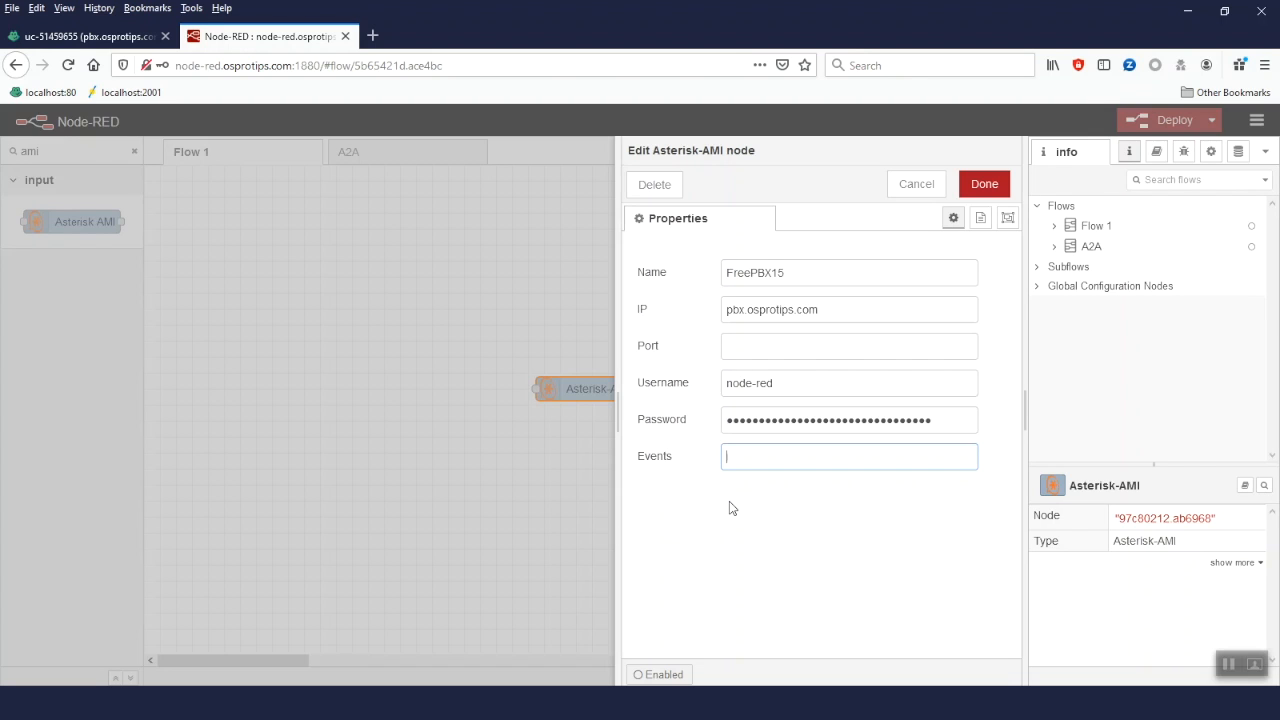
left_click(760, 346)
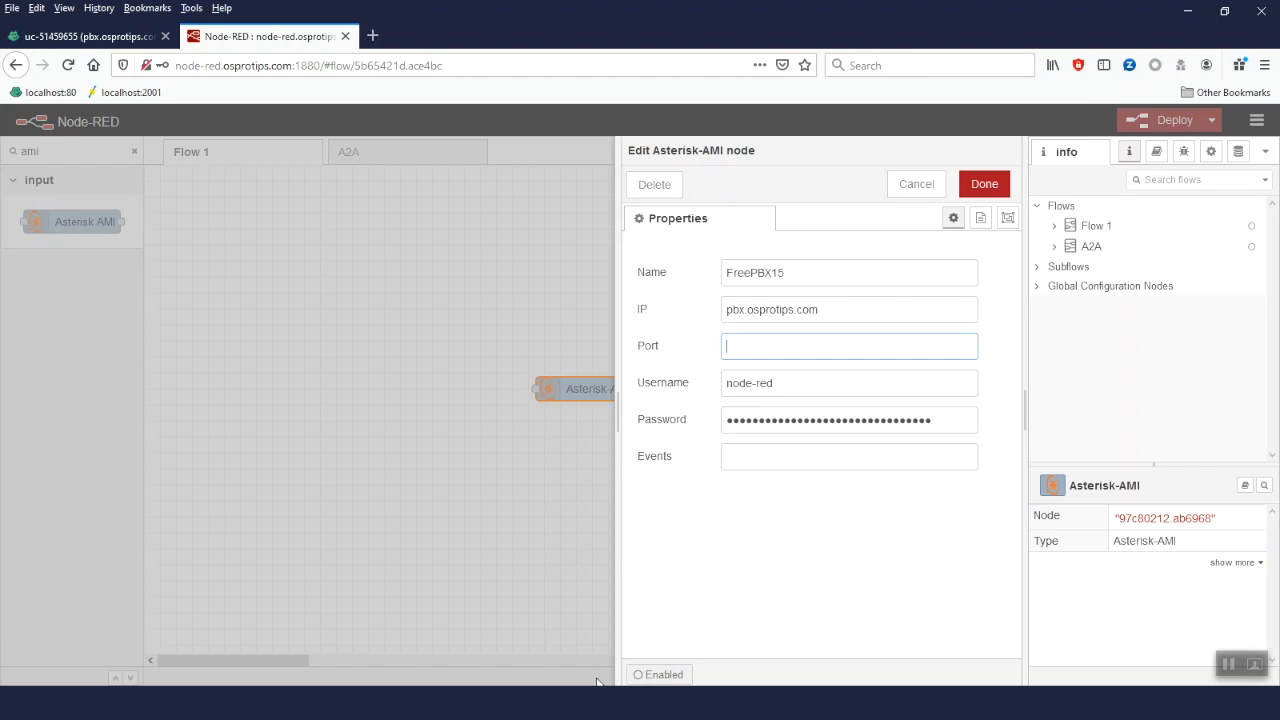
- Run 'asterisk -r' and 'manager show settings', then paste port 5038 into the node
key("alt+Tab")
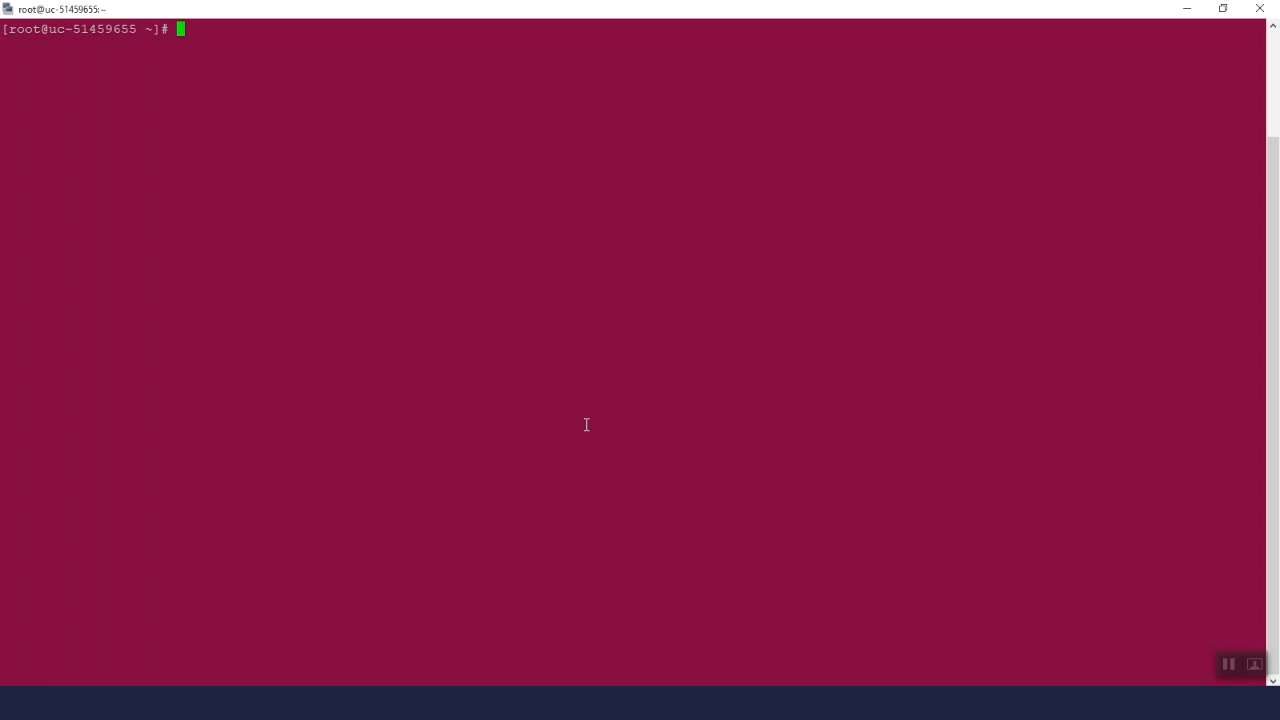
type("asterisk -r")
key("Return")
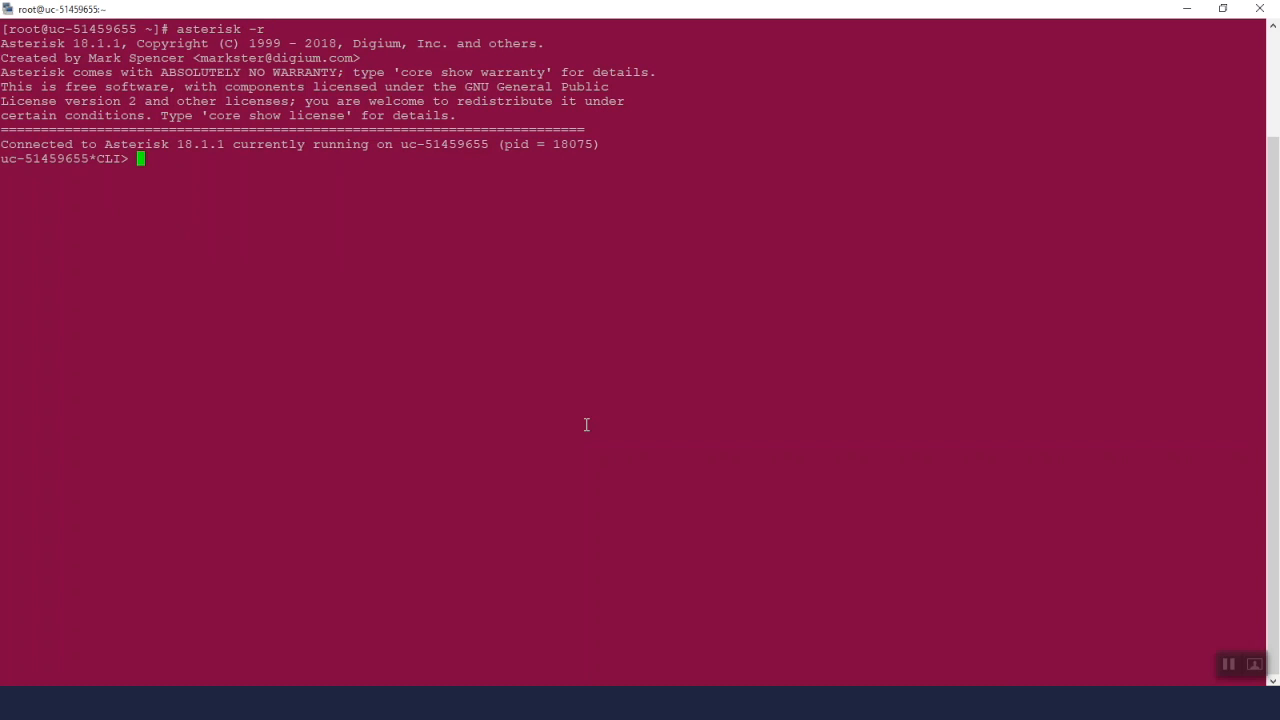
type("manager show settings")
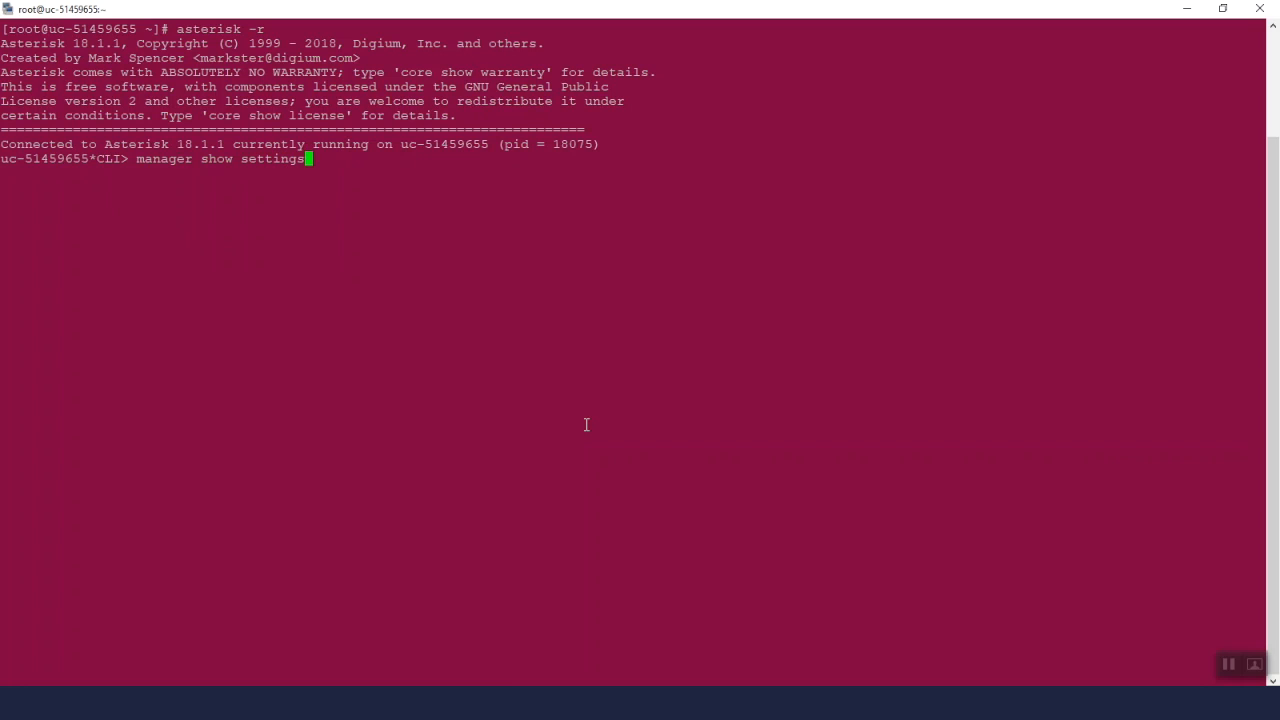
key("Return")
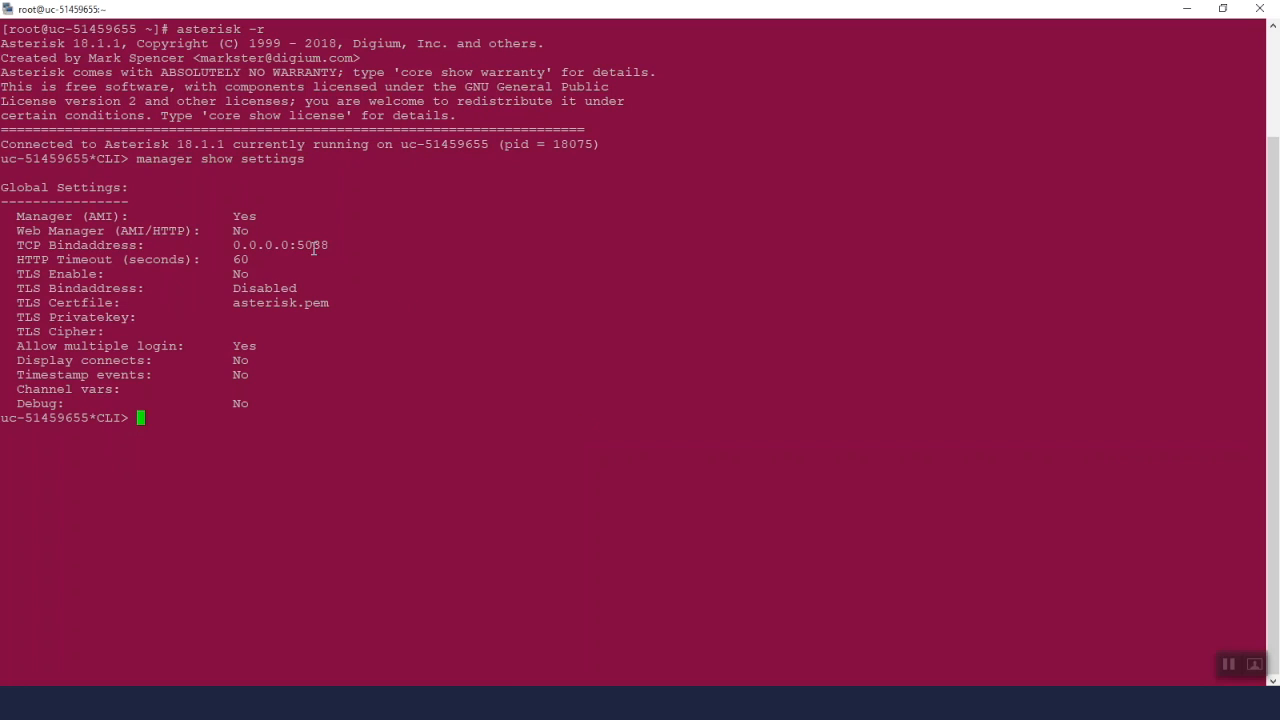
left_click_drag(297, 245, 326, 245)
left_click(712, 703)
type("5038")
- Close the FreePBX15 node, deploy until it shows connected, and return to FreePBX
left_click(984, 184)
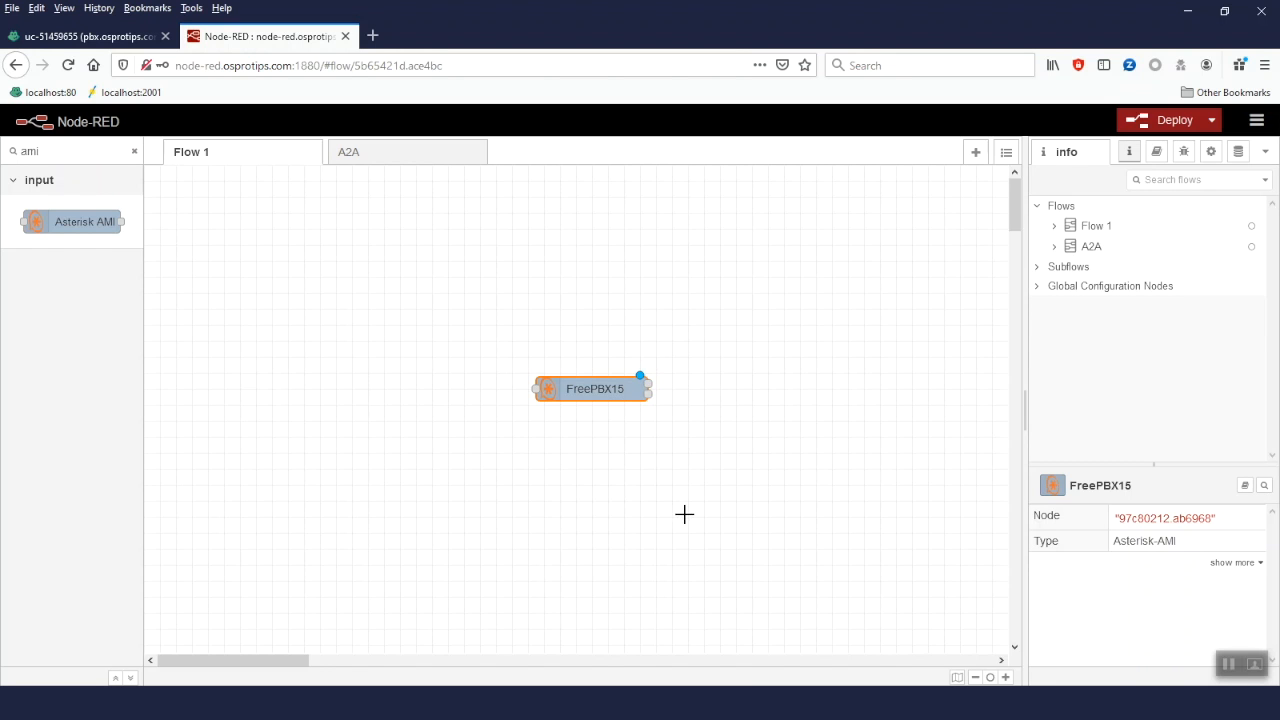
left_click(1169, 120)
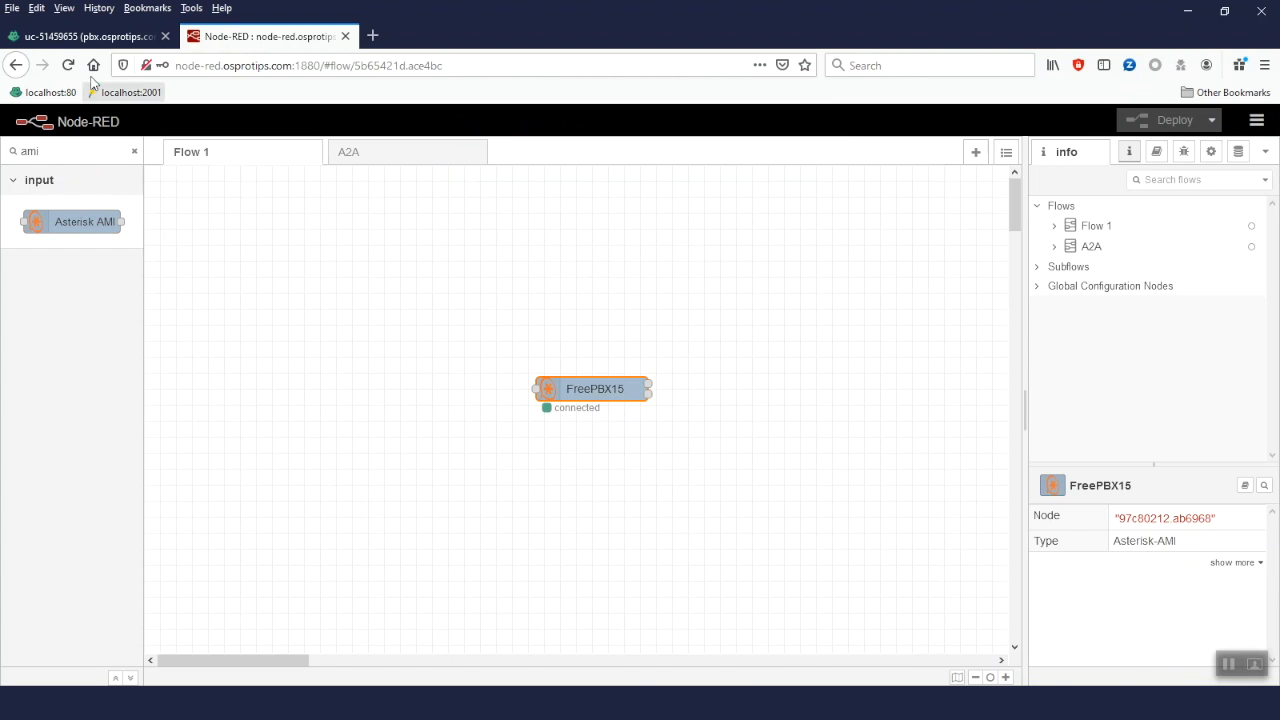
left_click(92, 37)
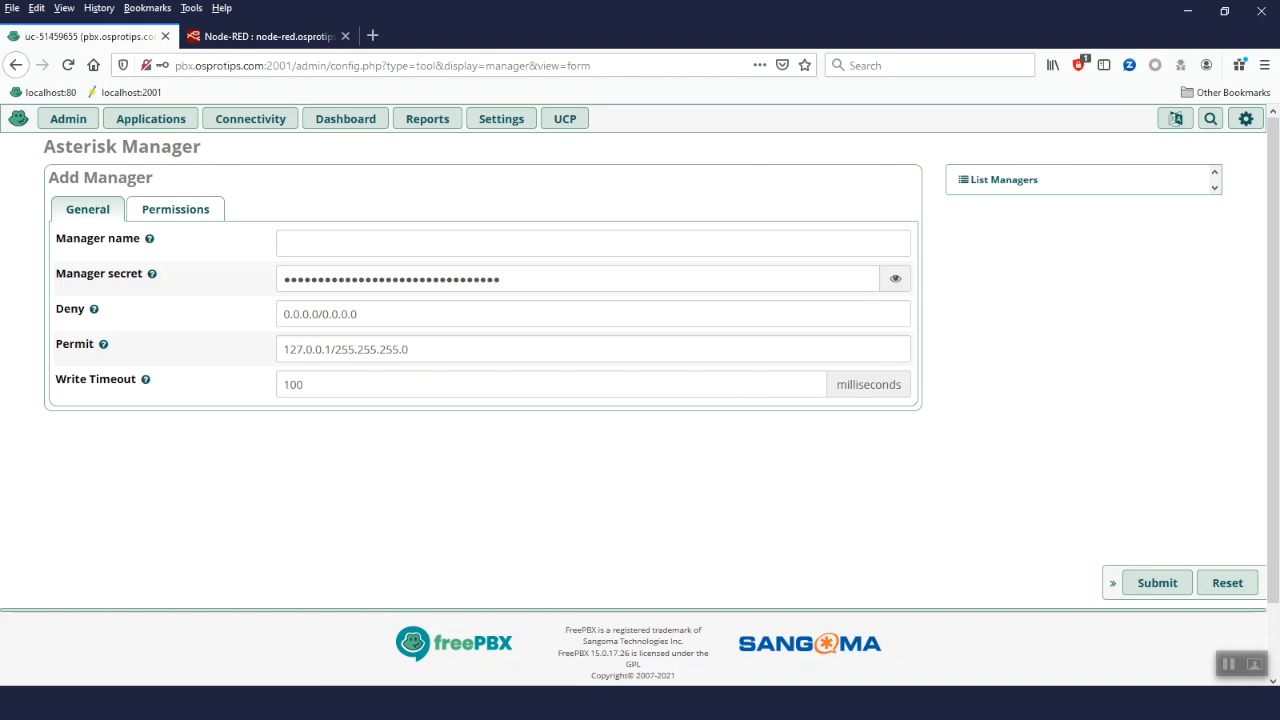
- Run 'manager show connected' in the Asterisk CLI to list connected manager users
mouse_move(485, 703)
left_click(474, 654)
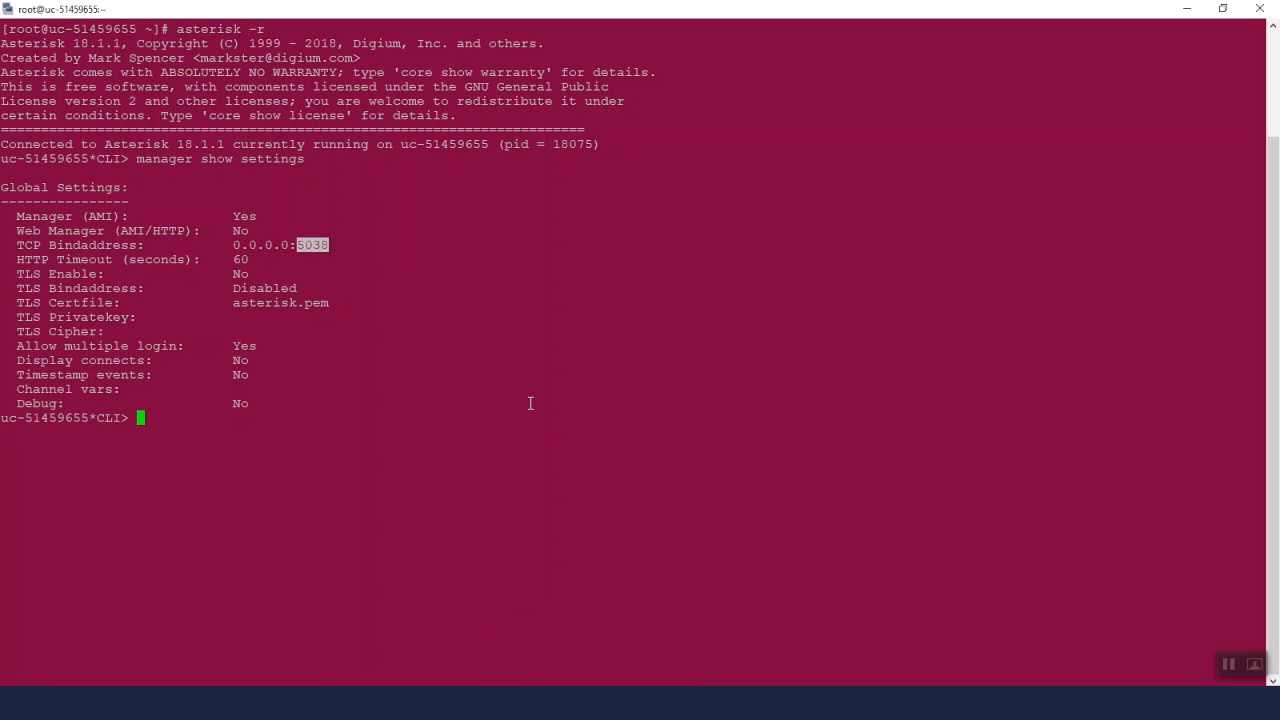
type("manager show connected")
key("Return")
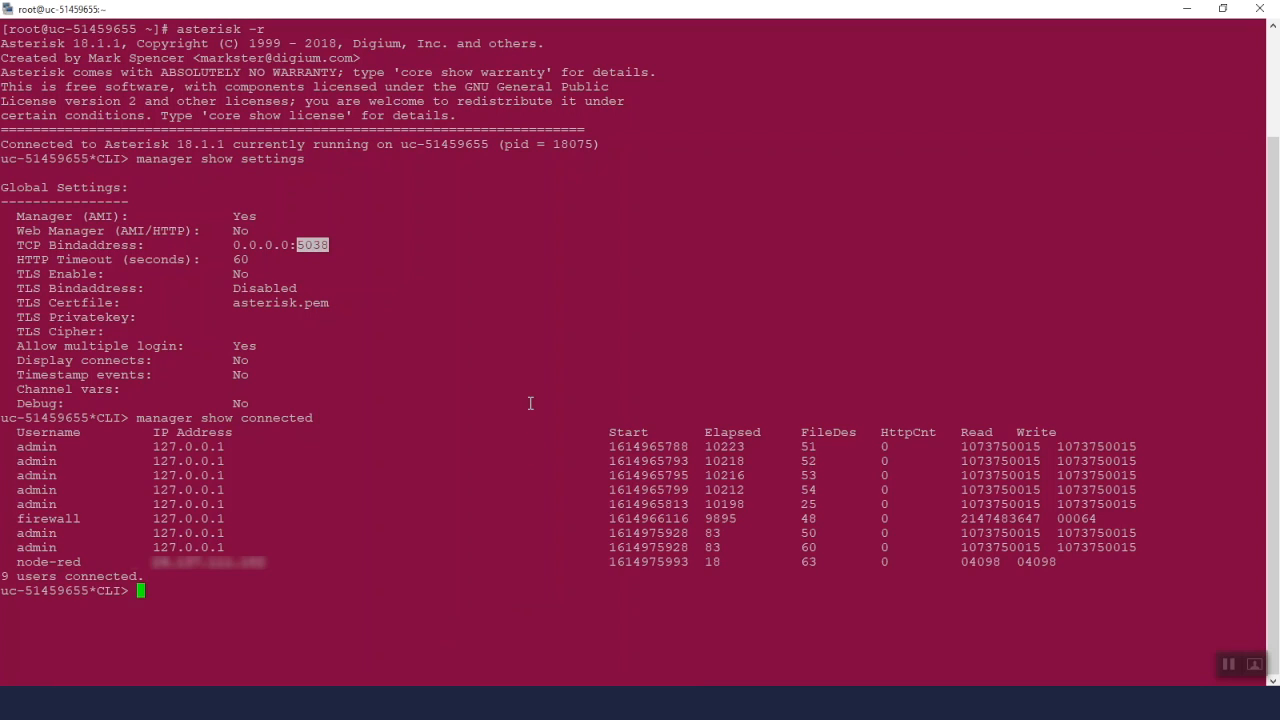
- Highlight the admin and node-red connection rows, then return to the Node-RED editor
left_click(26, 446)
left_click_drag(26, 446, 272, 504)
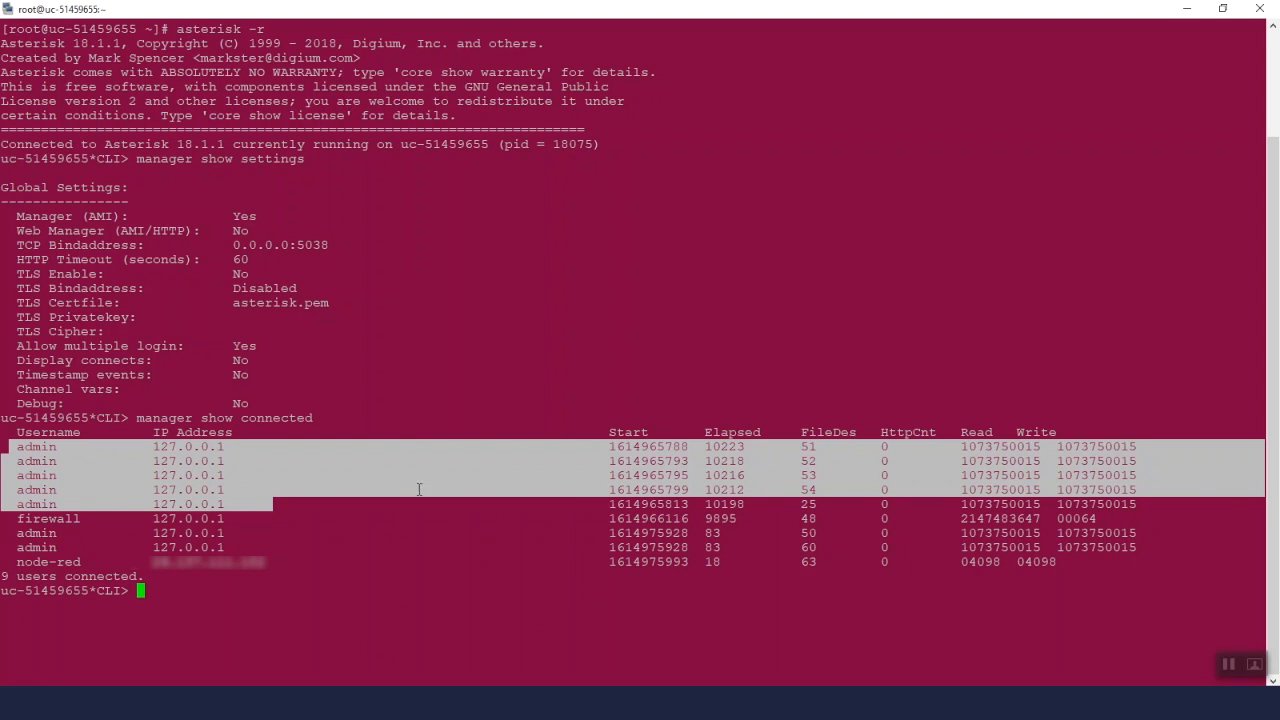
left_click_drag(12, 562, 1150, 560)
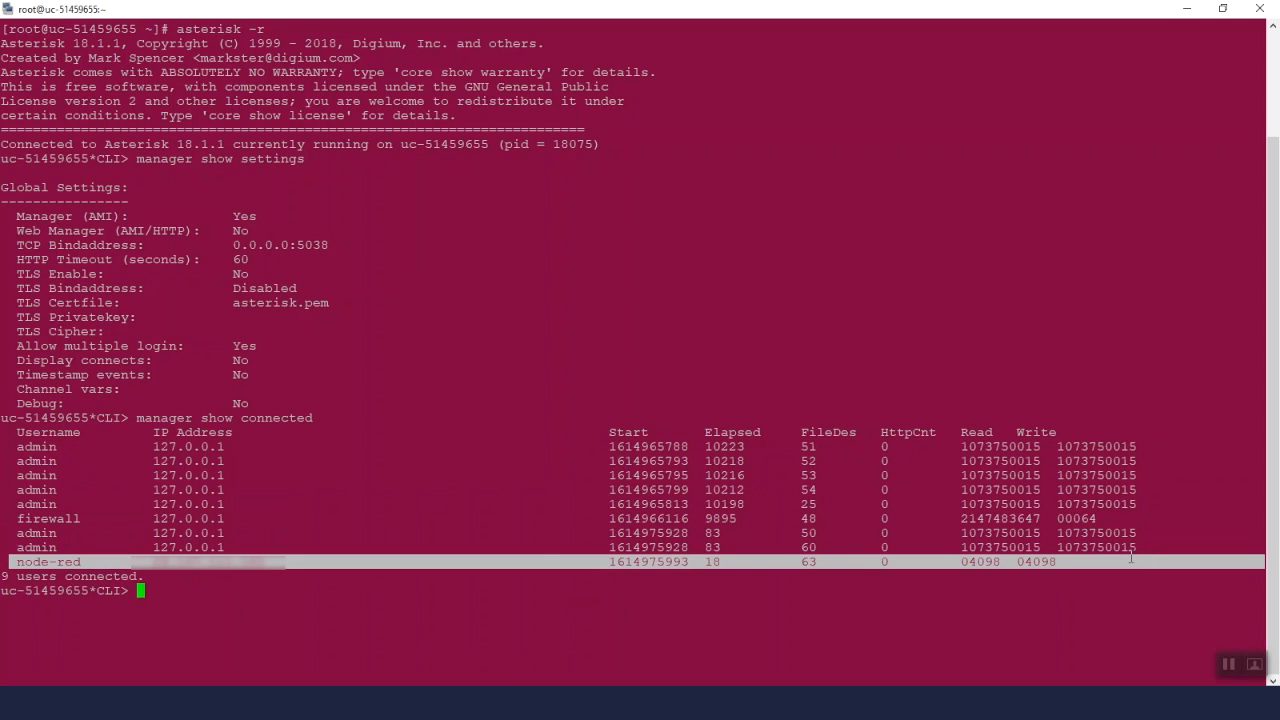
left_click(984, 578)
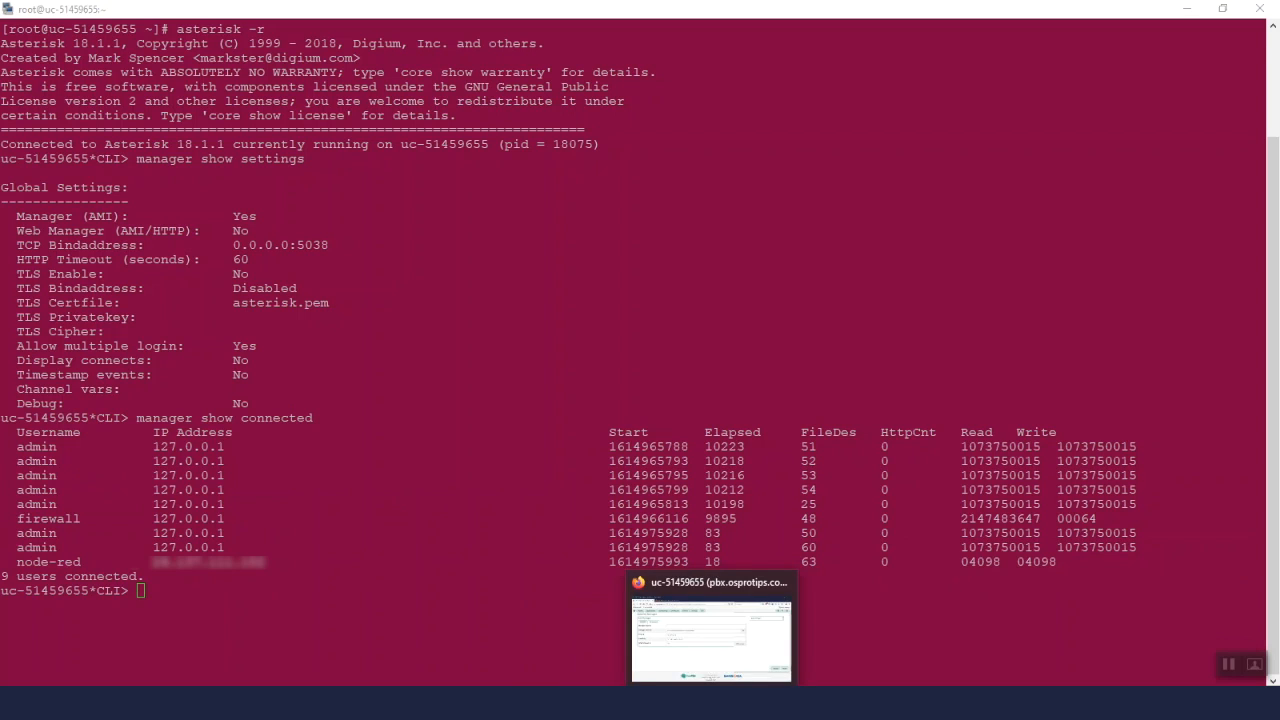
left_click(710, 640)
left_click(252, 40)
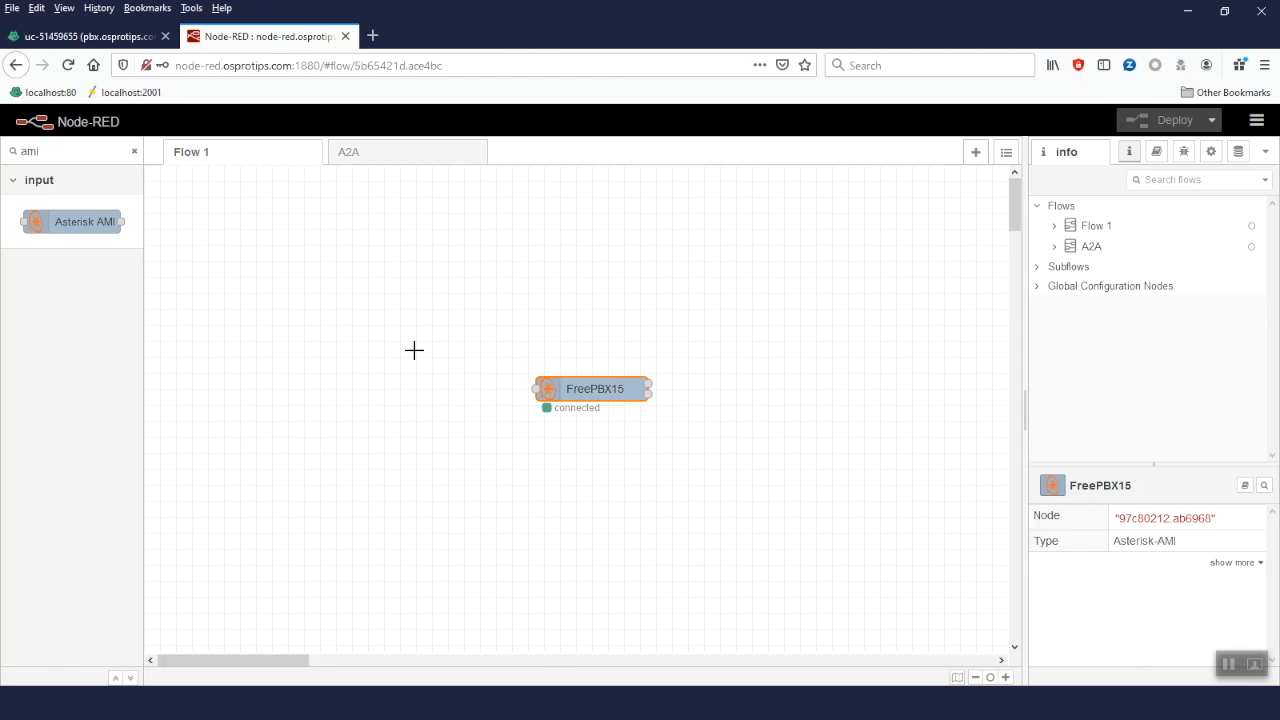
- Clear the 'ami' palette filter and place an inject node left of FreePBX15
left_click(1230, 670)
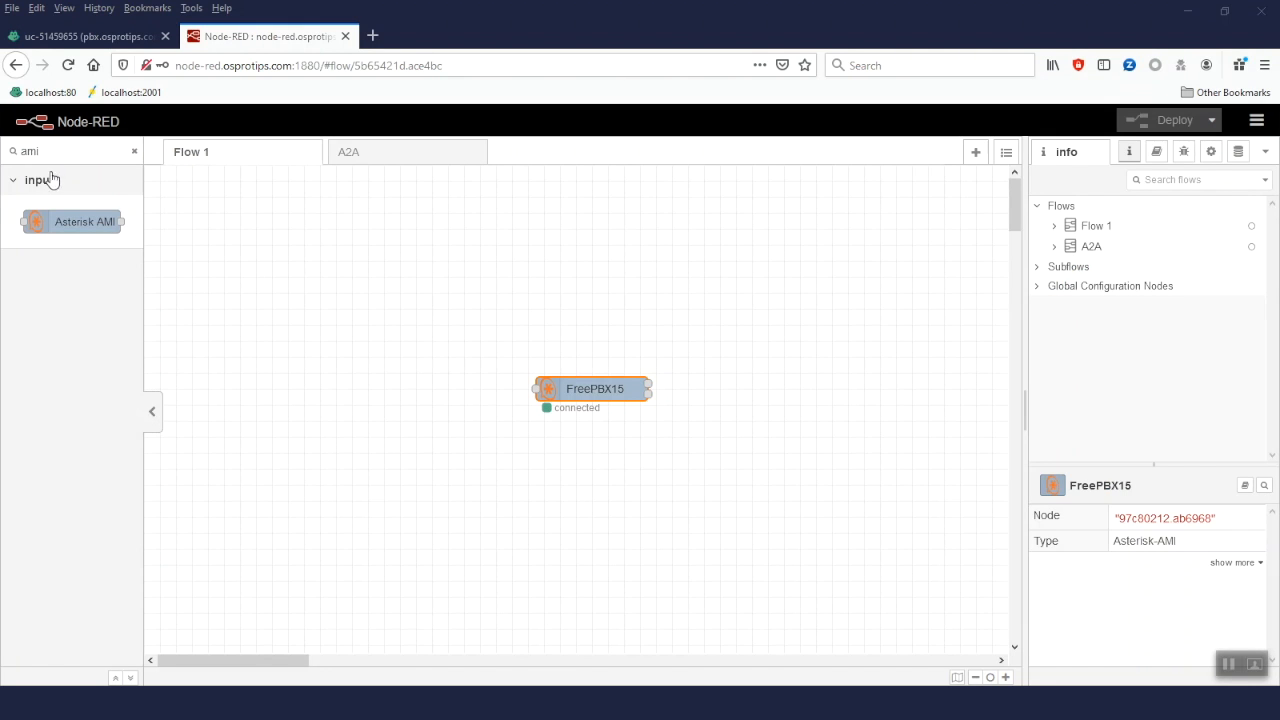
double_click(29, 151)
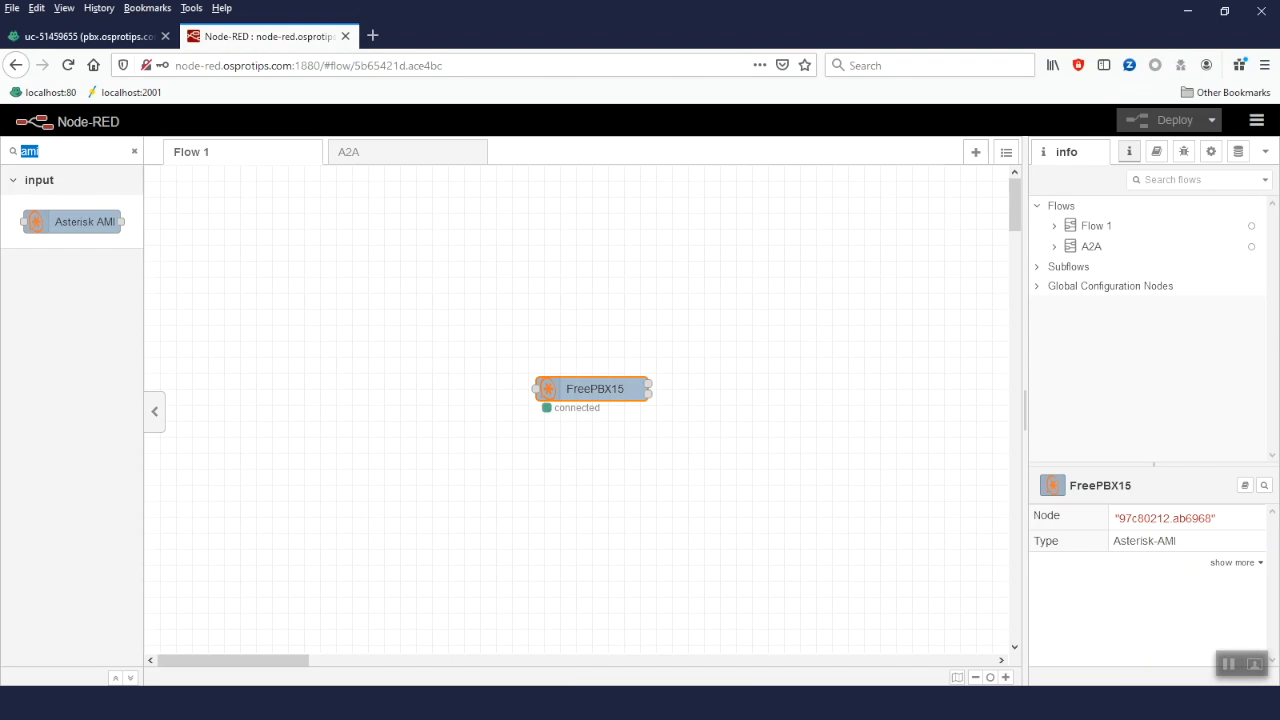
key("BackSpace")
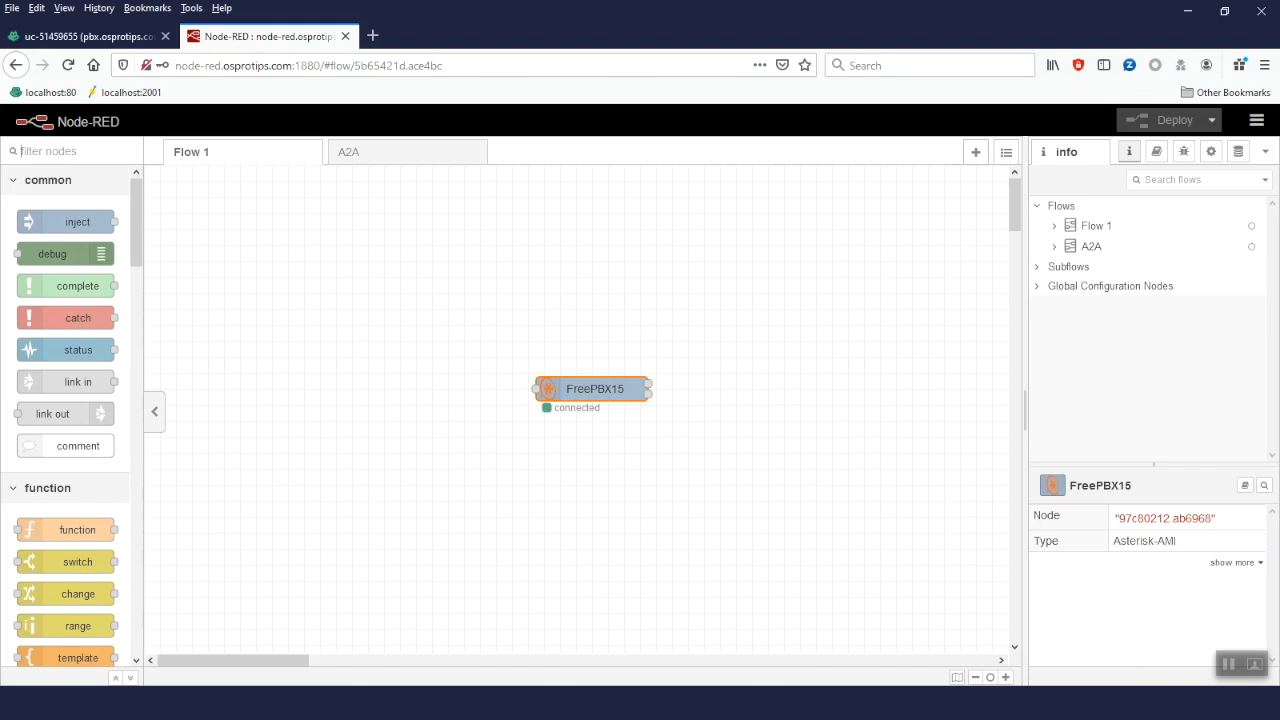
type("j")
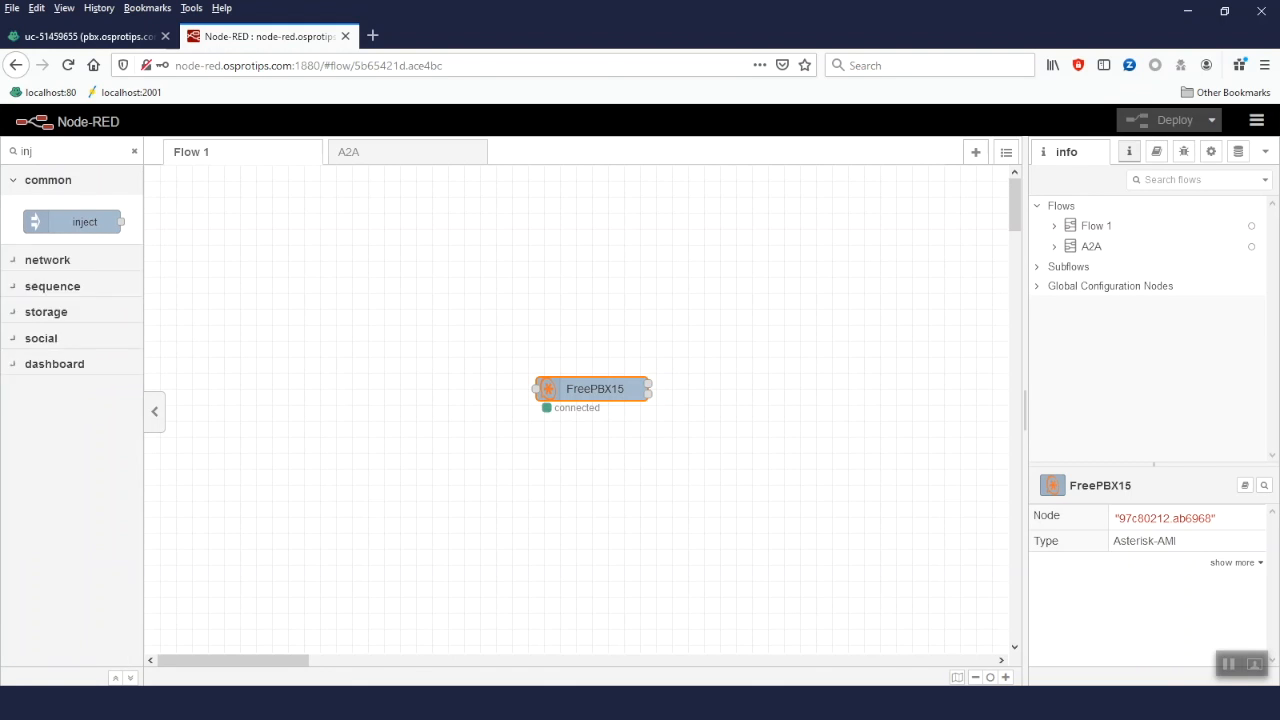
left_click_drag(69, 217, 328, 386)
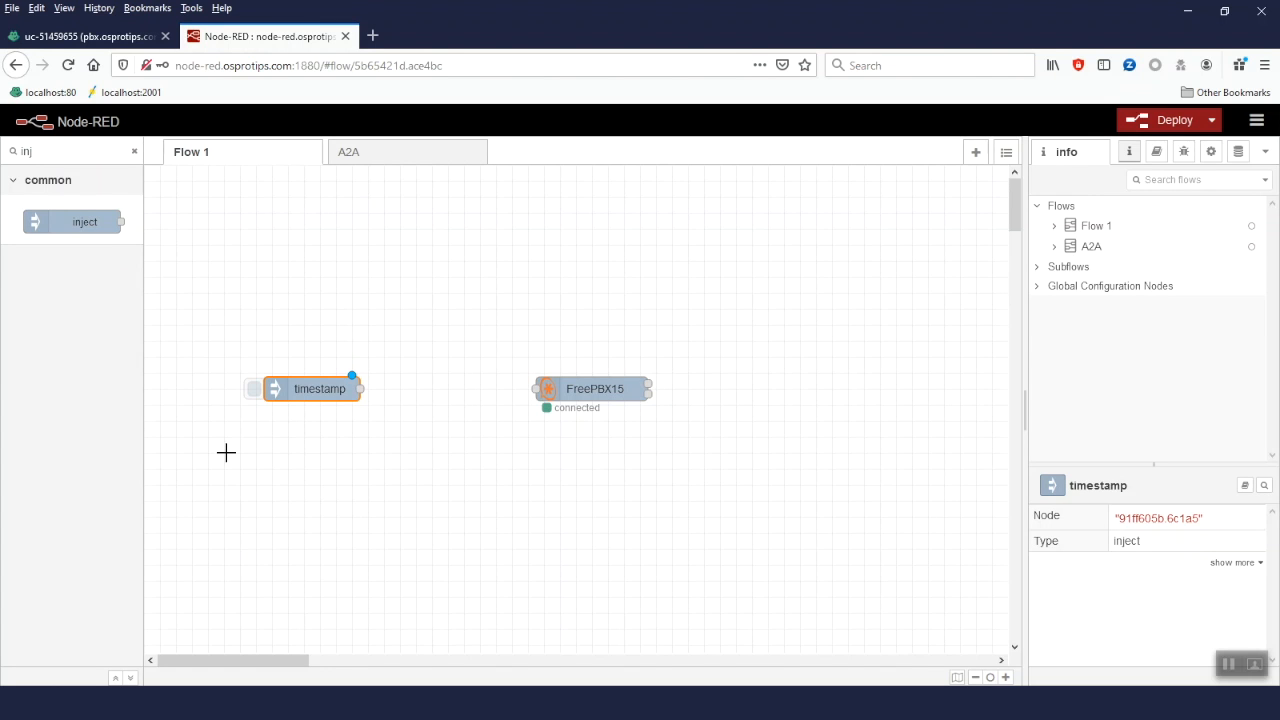
- Filter the palette for 'chang' and place a change node next to FreePBX15
left_click_drag(42, 152, 6, 194)
key("BackSpace")
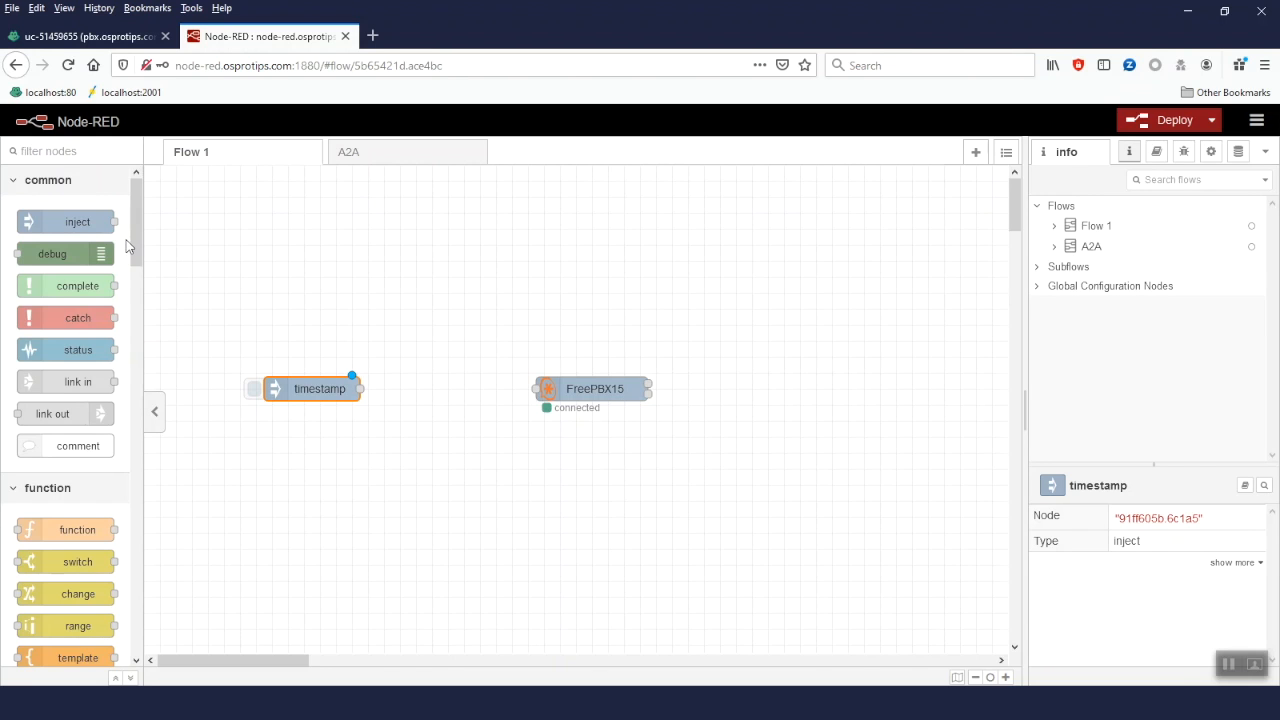
type("chang")
left_click_drag(42, 212, 446, 397)
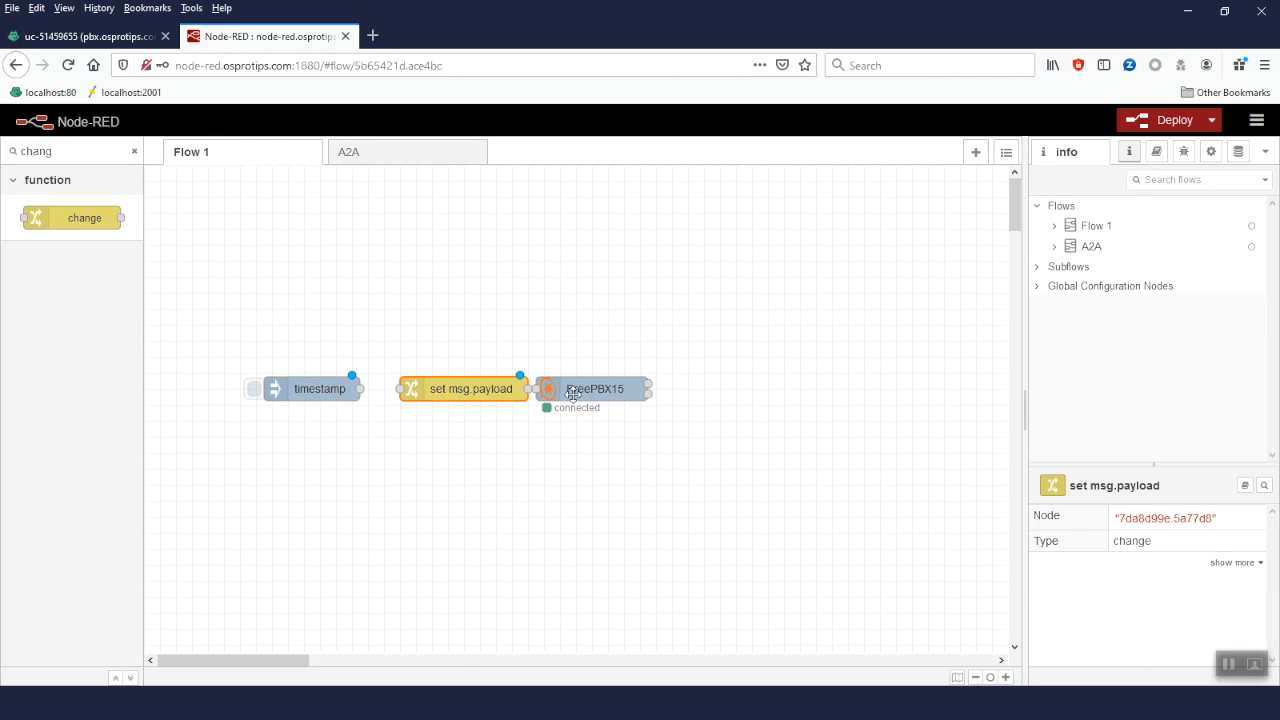
- Move FreePBX15 right and wire timestamp → set msg.payload → FreePBX15
left_click_drag(595, 397, 651, 397)
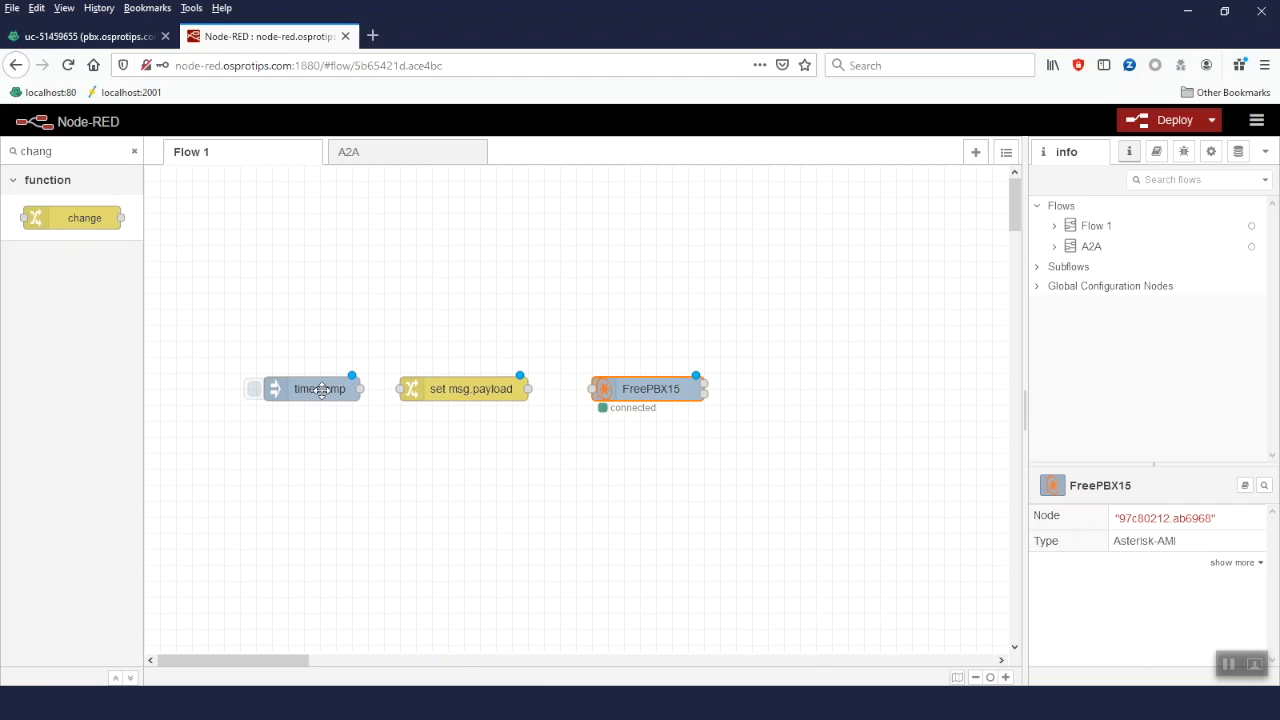
left_click_drag(360, 389, 398, 389)
left_click_drag(530, 389, 600, 389)
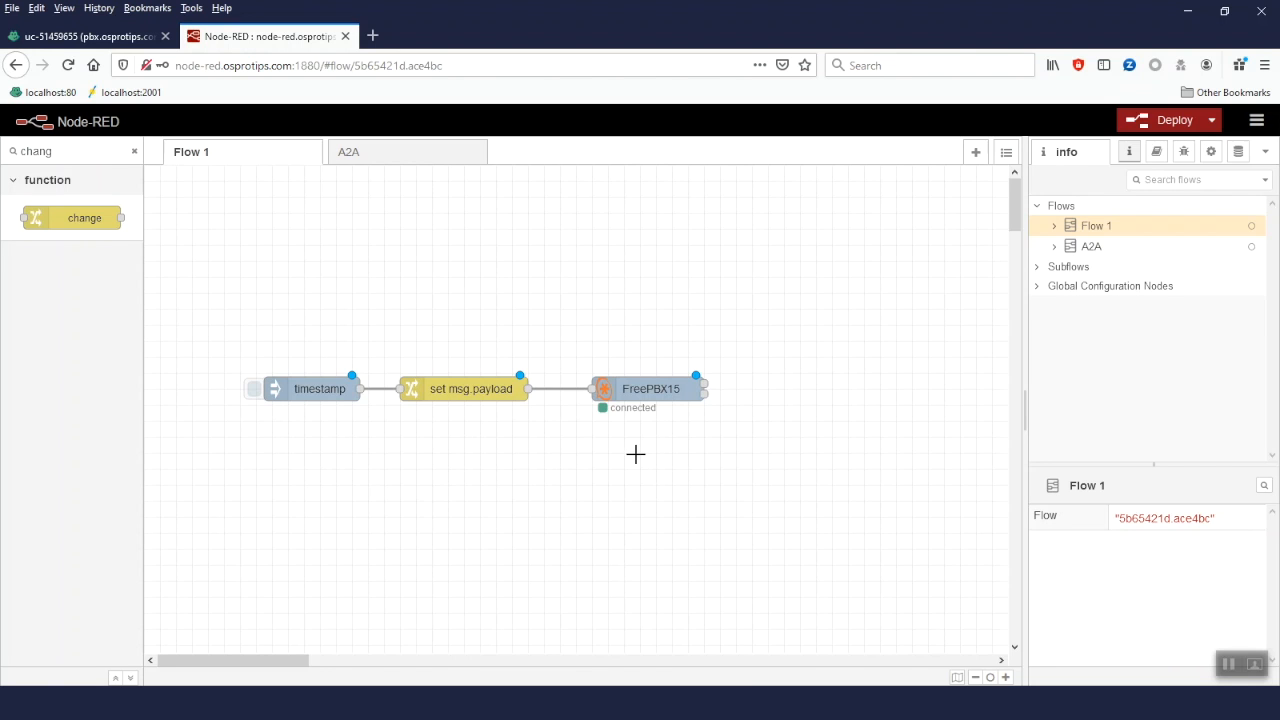
- Enter 'Call Trigger' as the timestamp inject node's name and confirm with Done
double_click(312, 390)
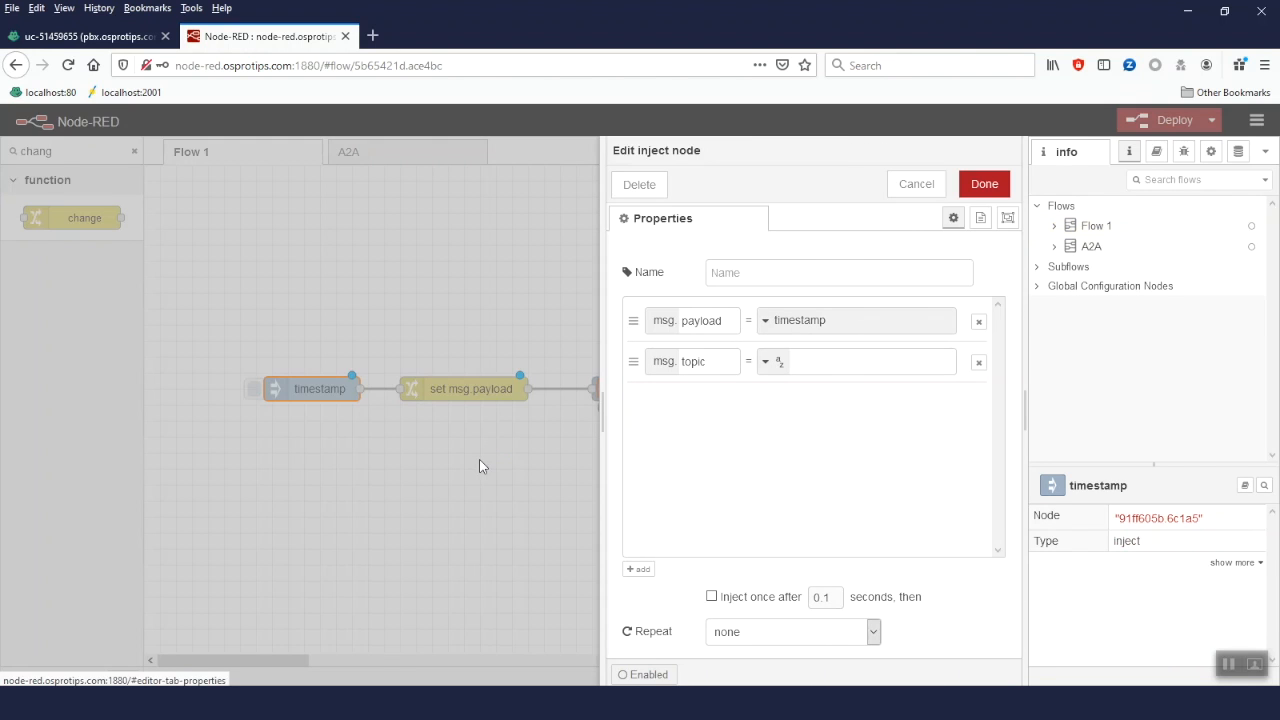
left_click(722, 275)
type("Call Trigger")
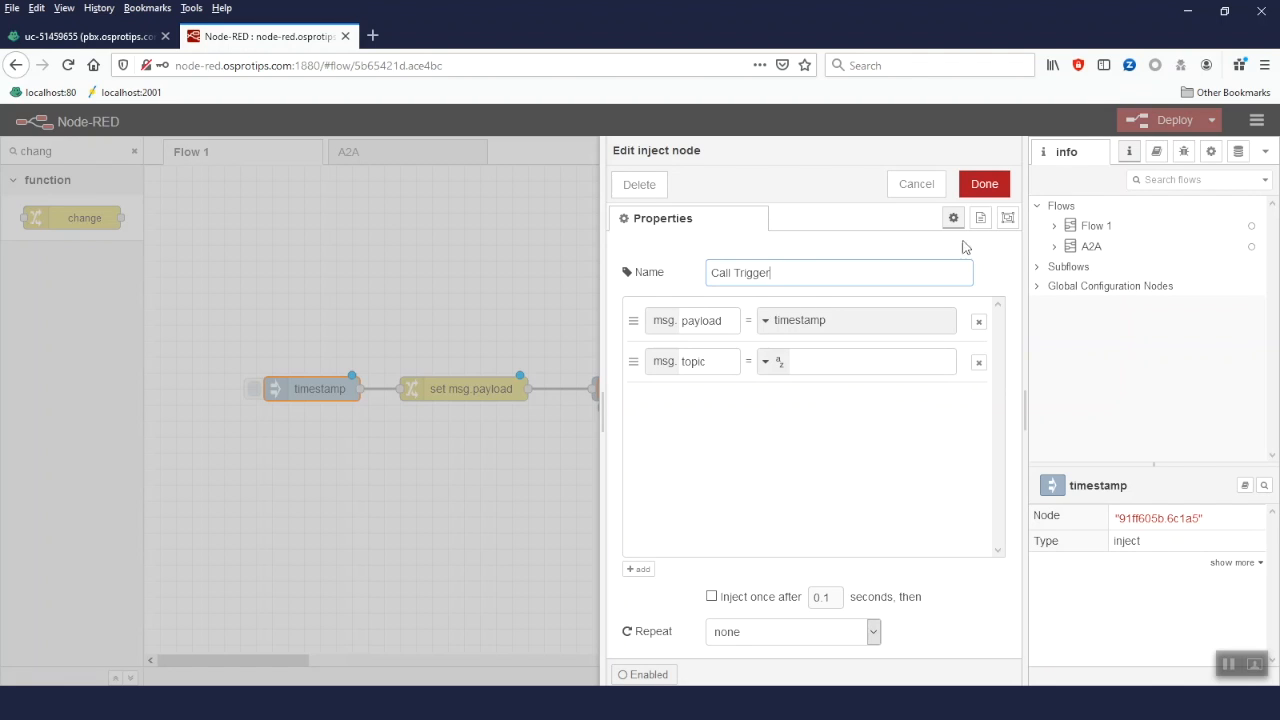
left_click(984, 184)
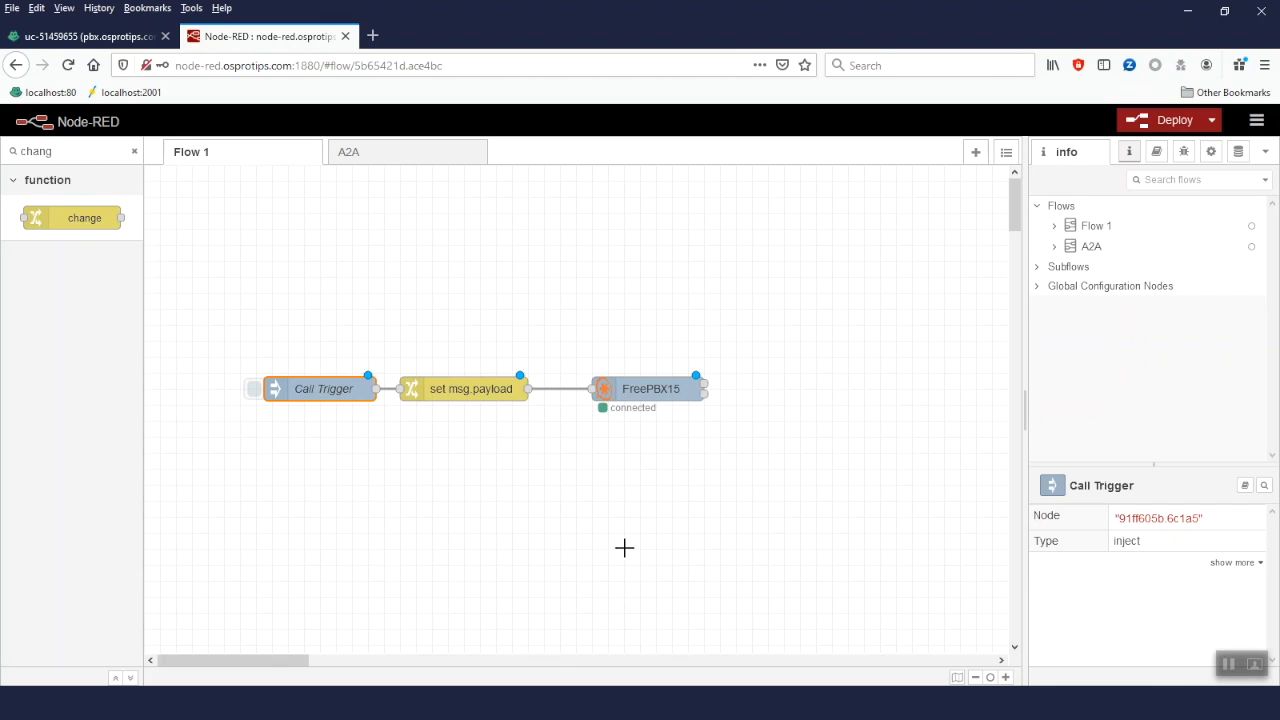
- Name the change node 'Originate' and make its first rule delete msg.payload
double_click(477, 392)
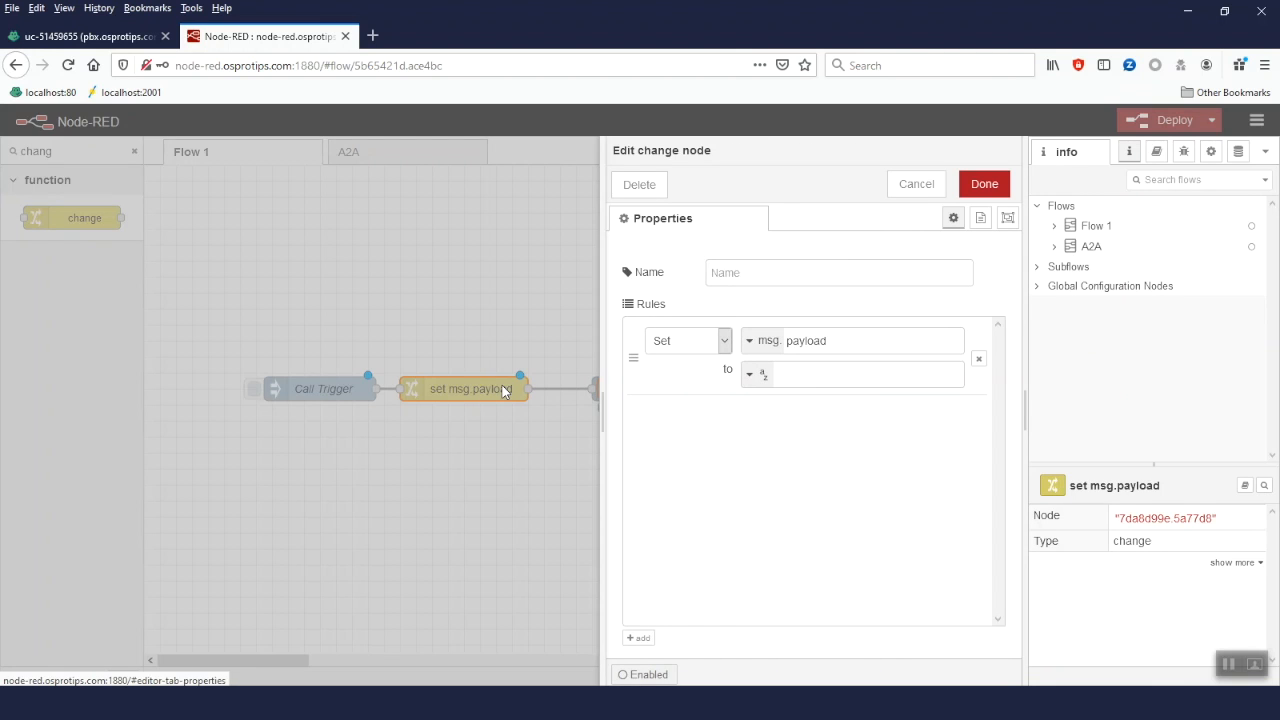
left_click(769, 275)
type("Originate")
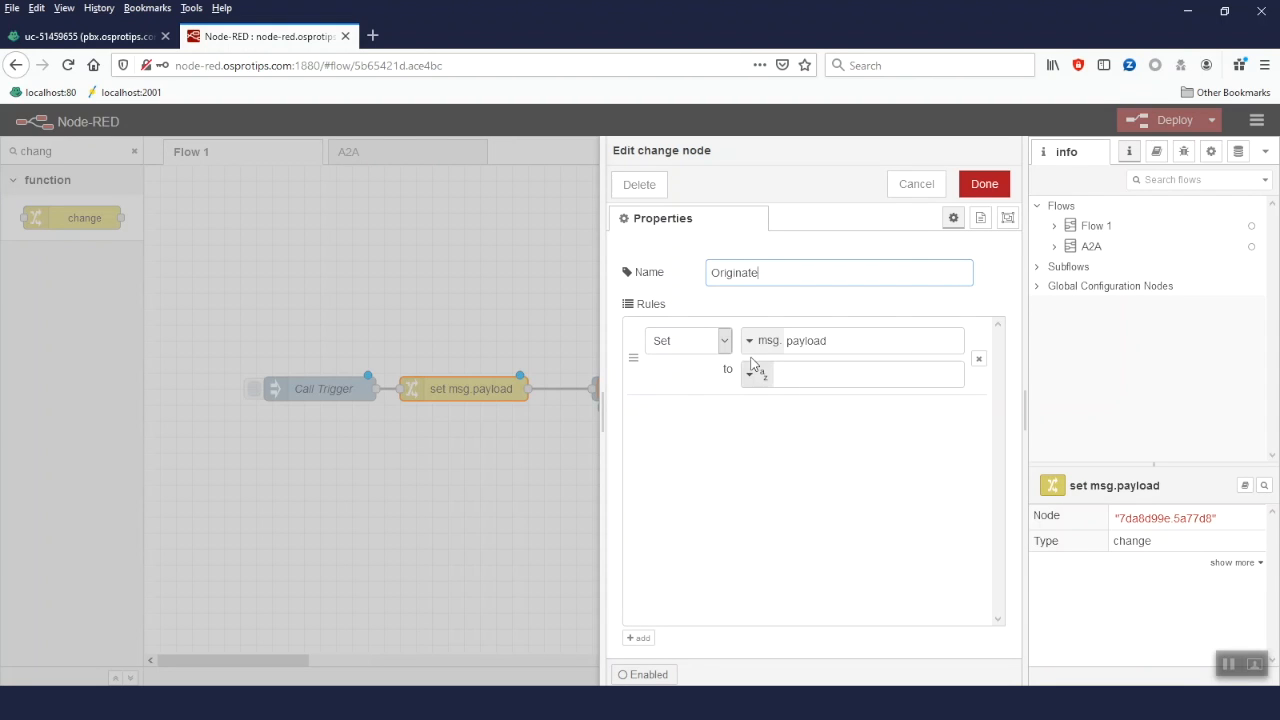
left_click(725, 340)
left_click(711, 405)
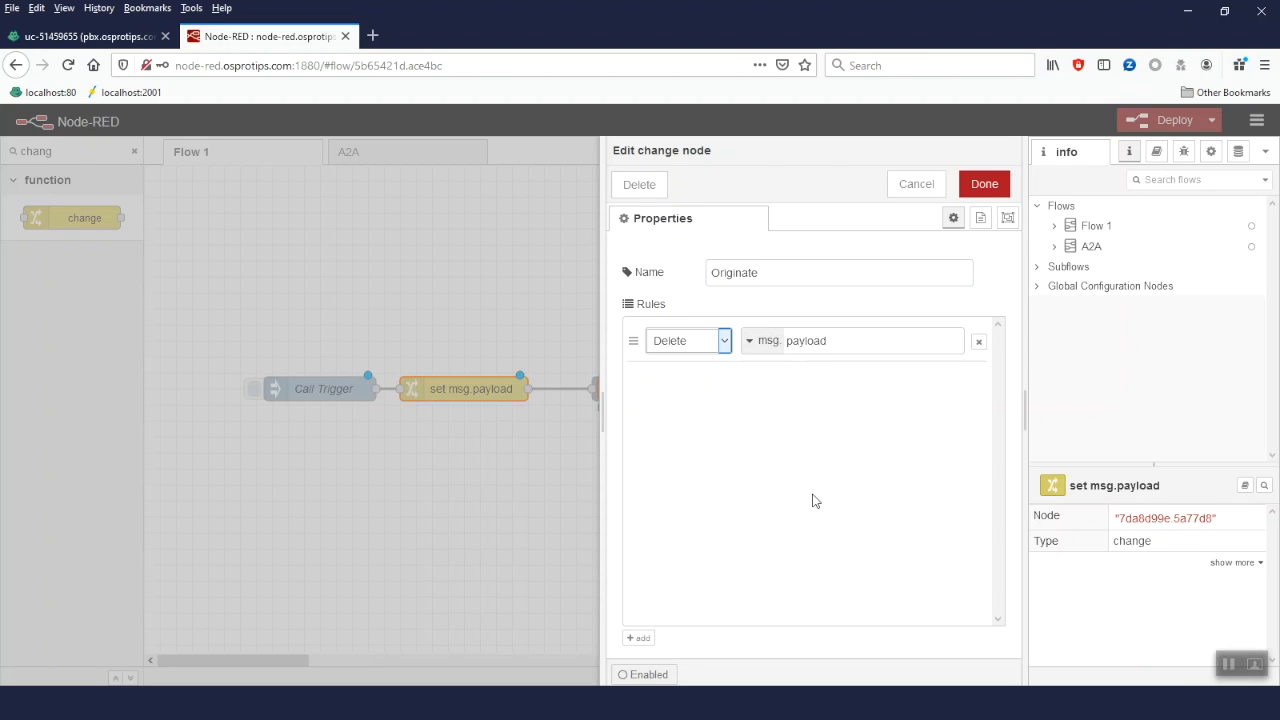
- Add rules setting payload.action to Originate and payload.channel to local/6002@from-internal
left_click(640, 638)
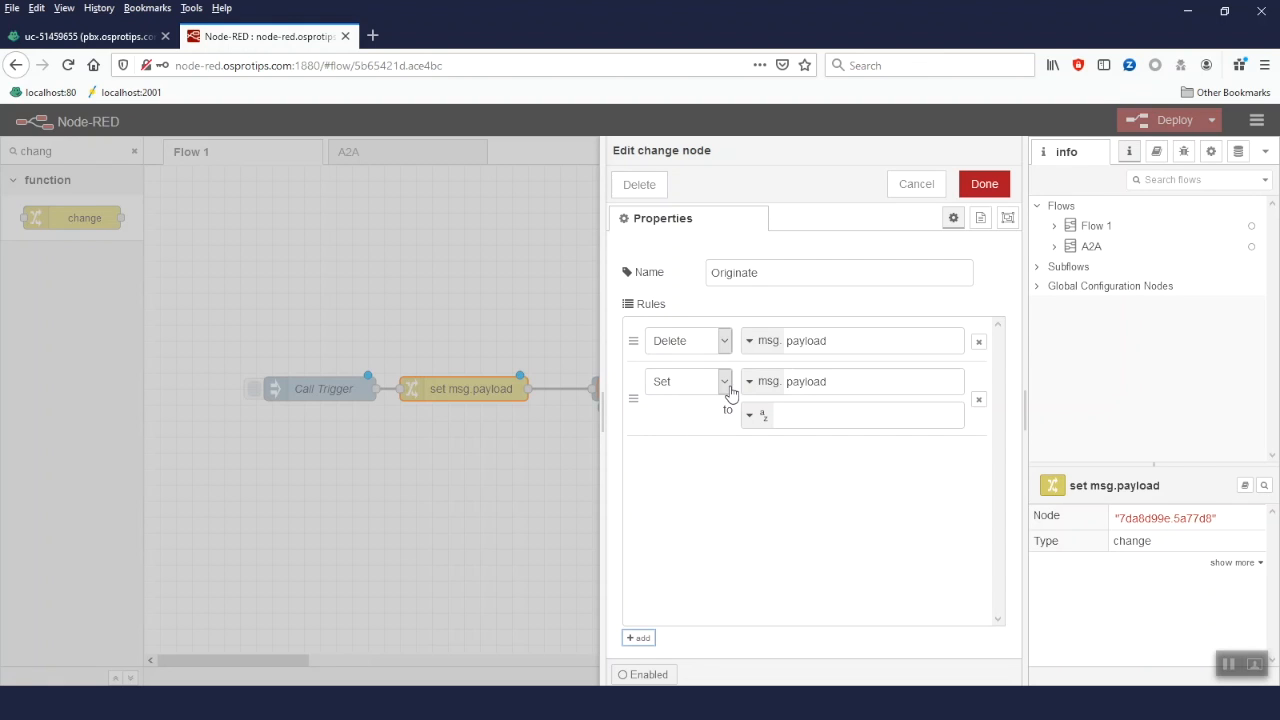
left_click(842, 381)
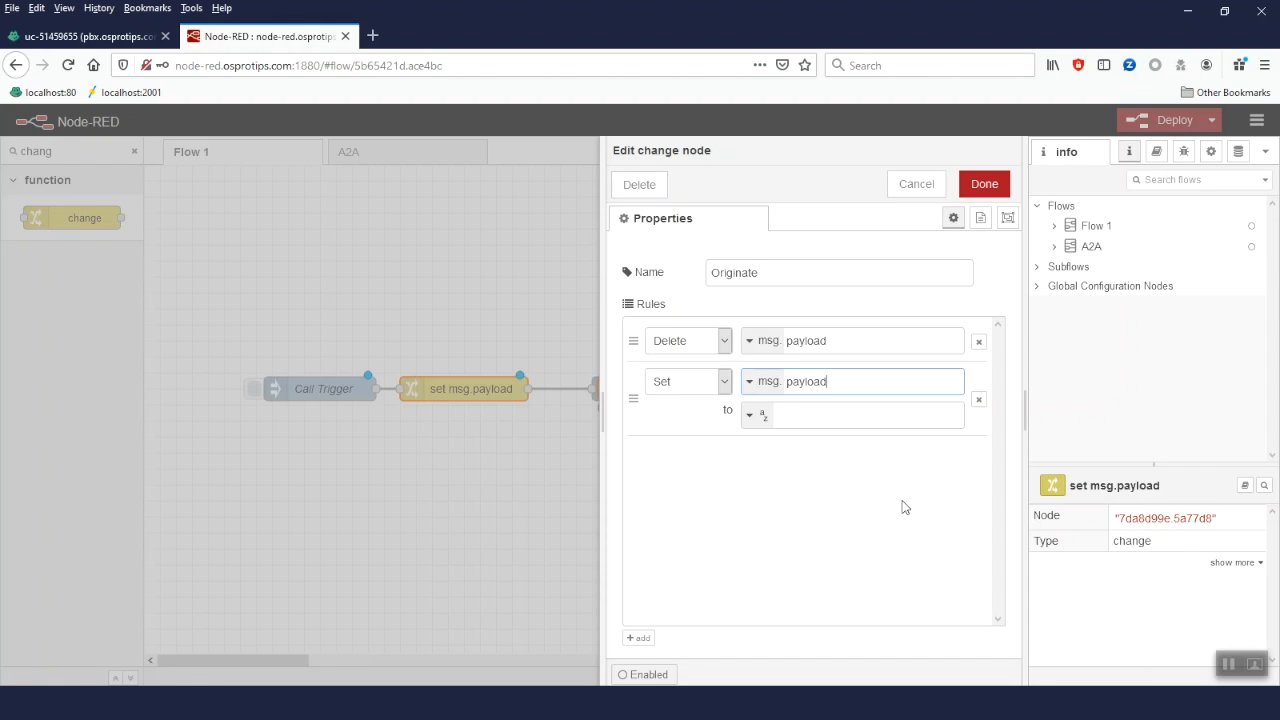
type(".action")
left_click(849, 413)
type("Originate")
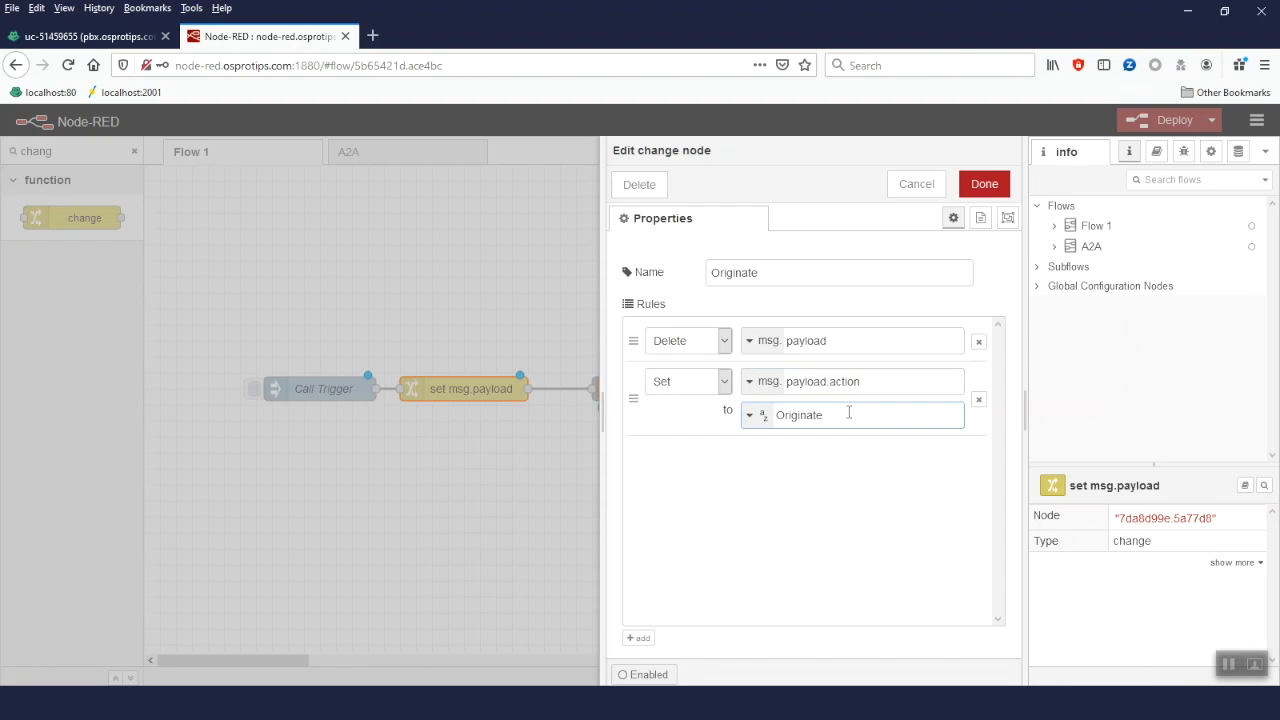
left_click(640, 640)
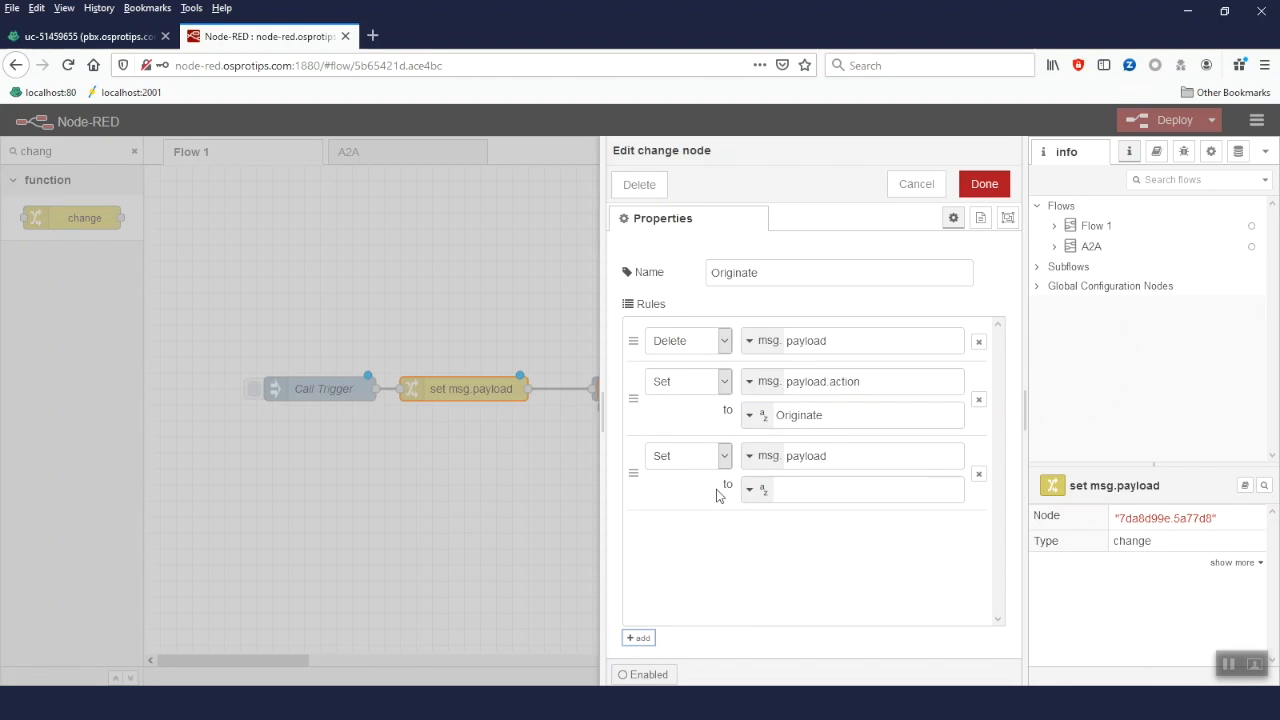
left_click(832, 462)
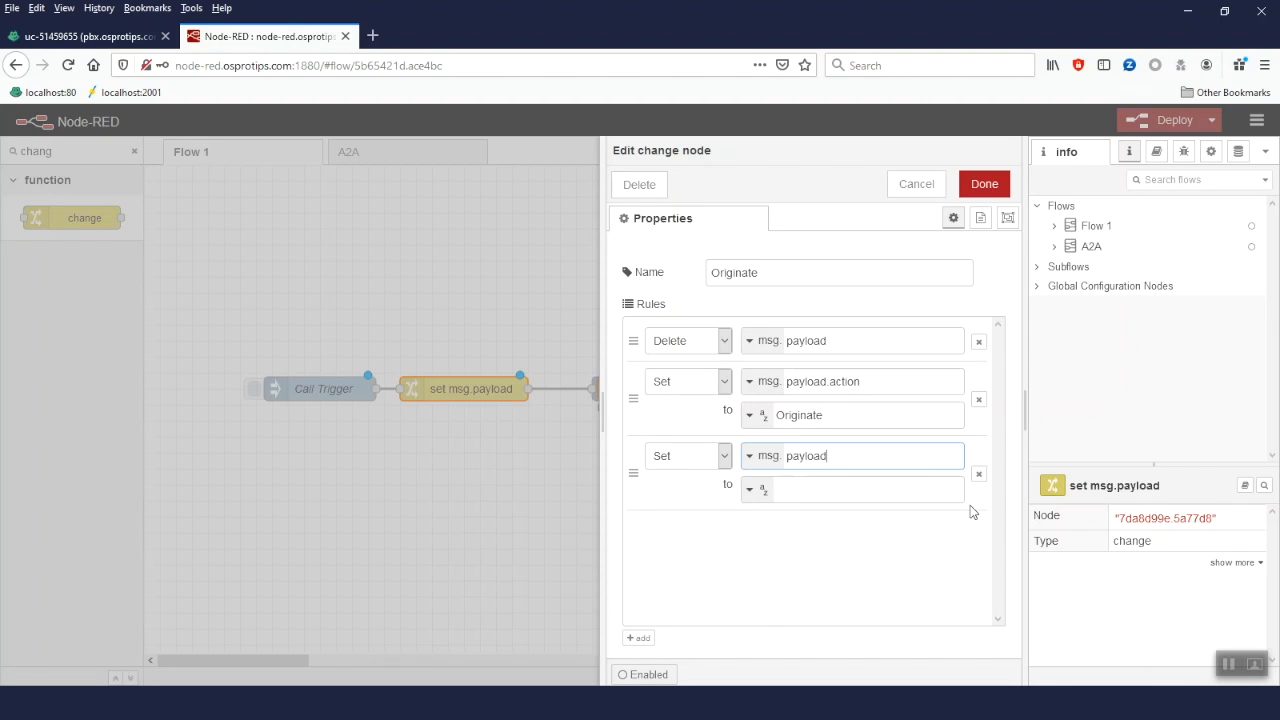
type(".channel")
left_click(862, 493)
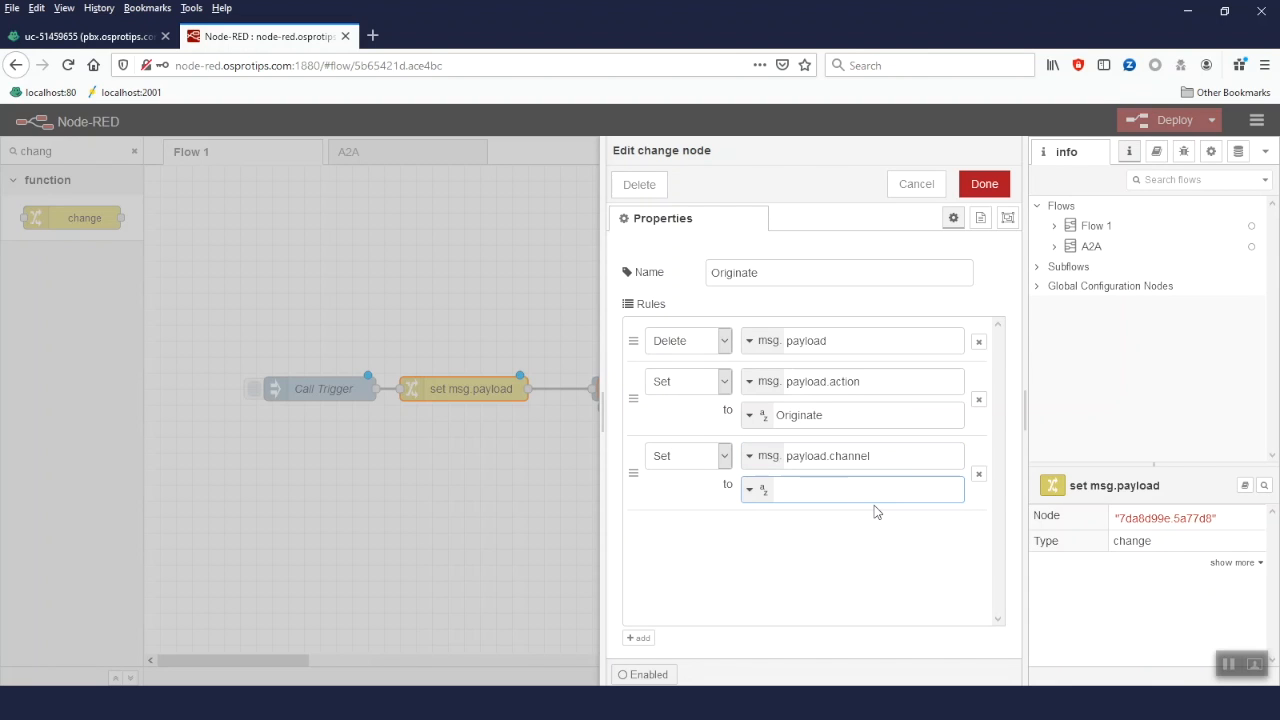
type("local/6002@from-internal")
- Add rules setting payload.context to from-internal and payload.exten
left_click(639, 638)
left_click(849, 532)
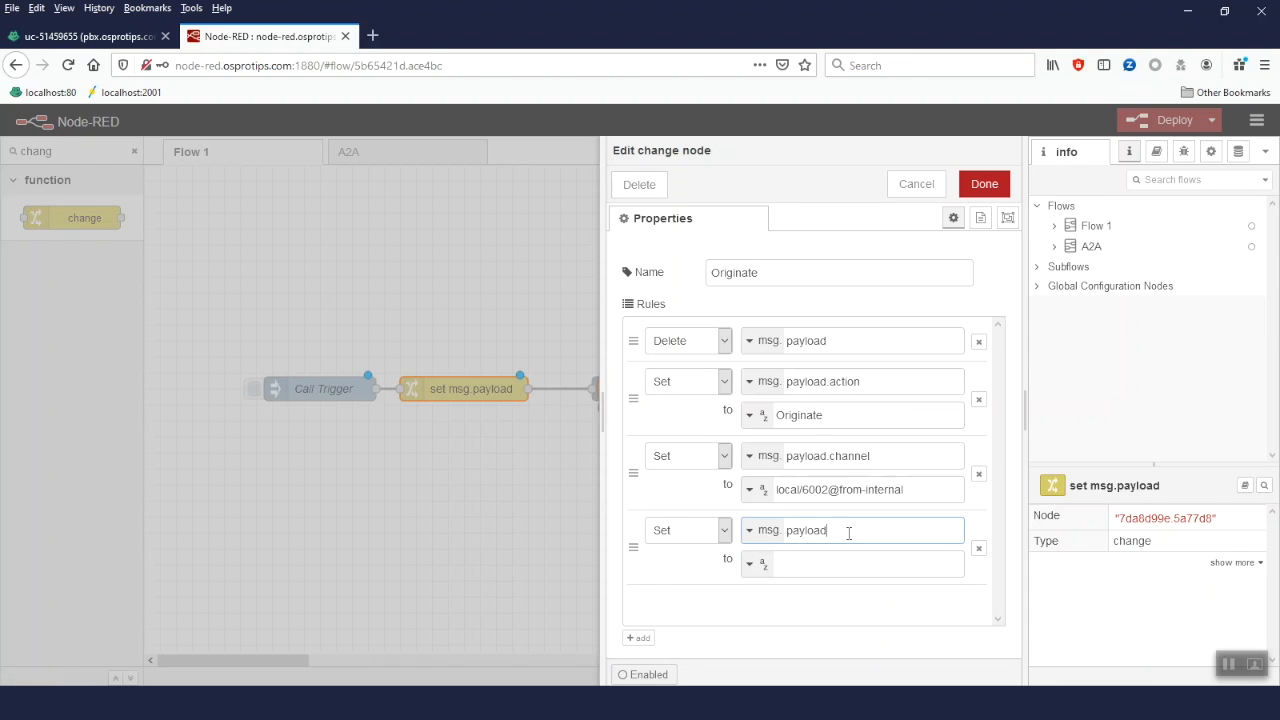
type(".context")
key("Tab")
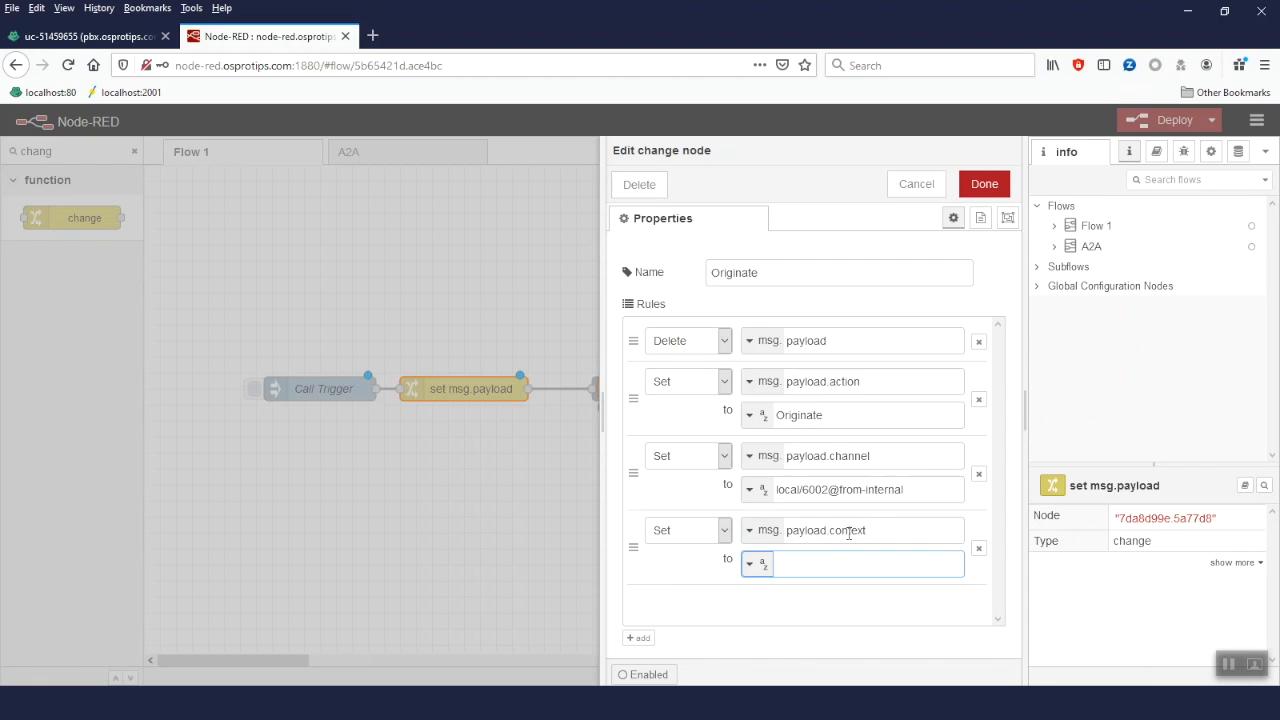
type("from-internal")
left_click(638, 637)
left_click(853, 572)
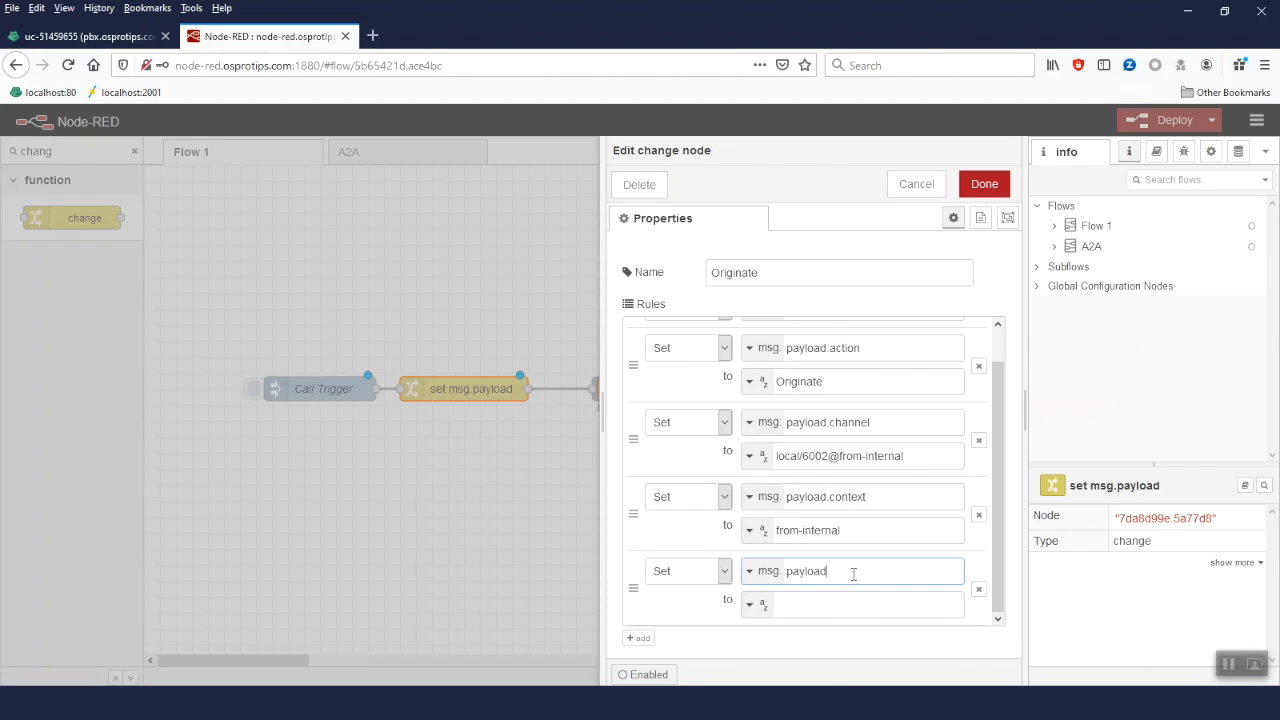
type(".exten")
key("Tab")
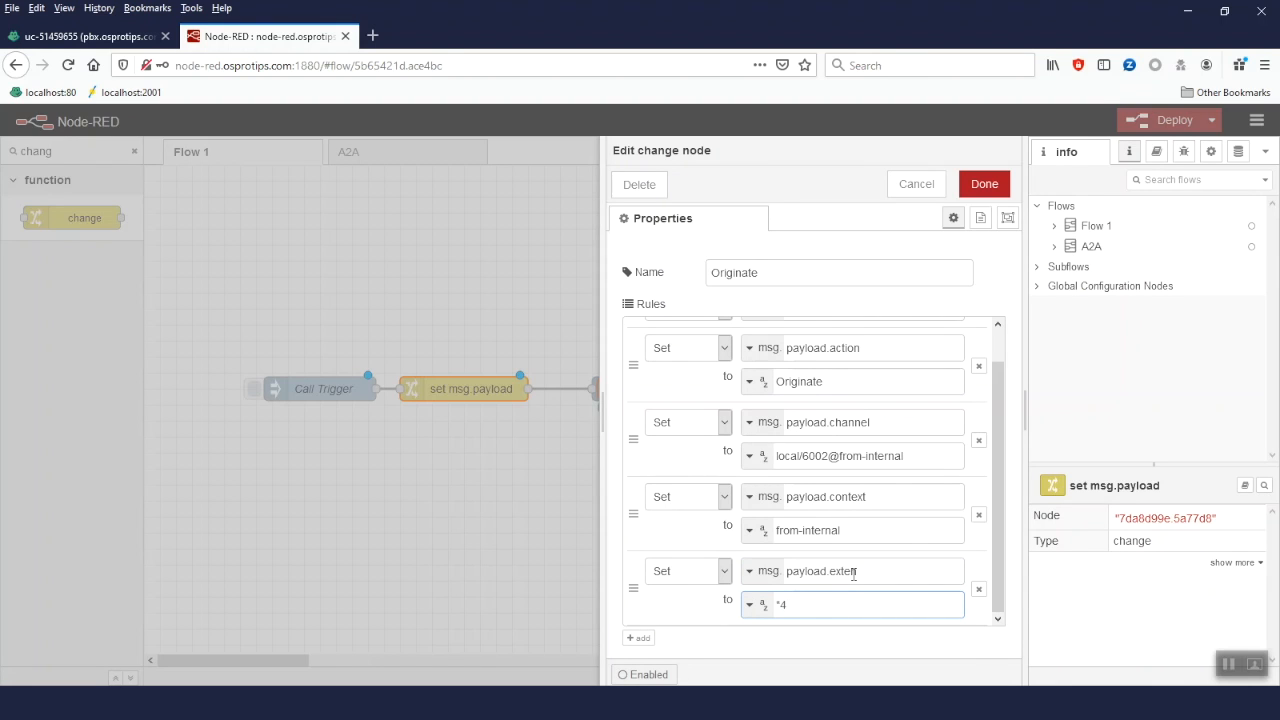
- Add rules setting payload.priority to 1 and payload.timeout to 5000
left_click(640, 638)
left_click(863, 572)
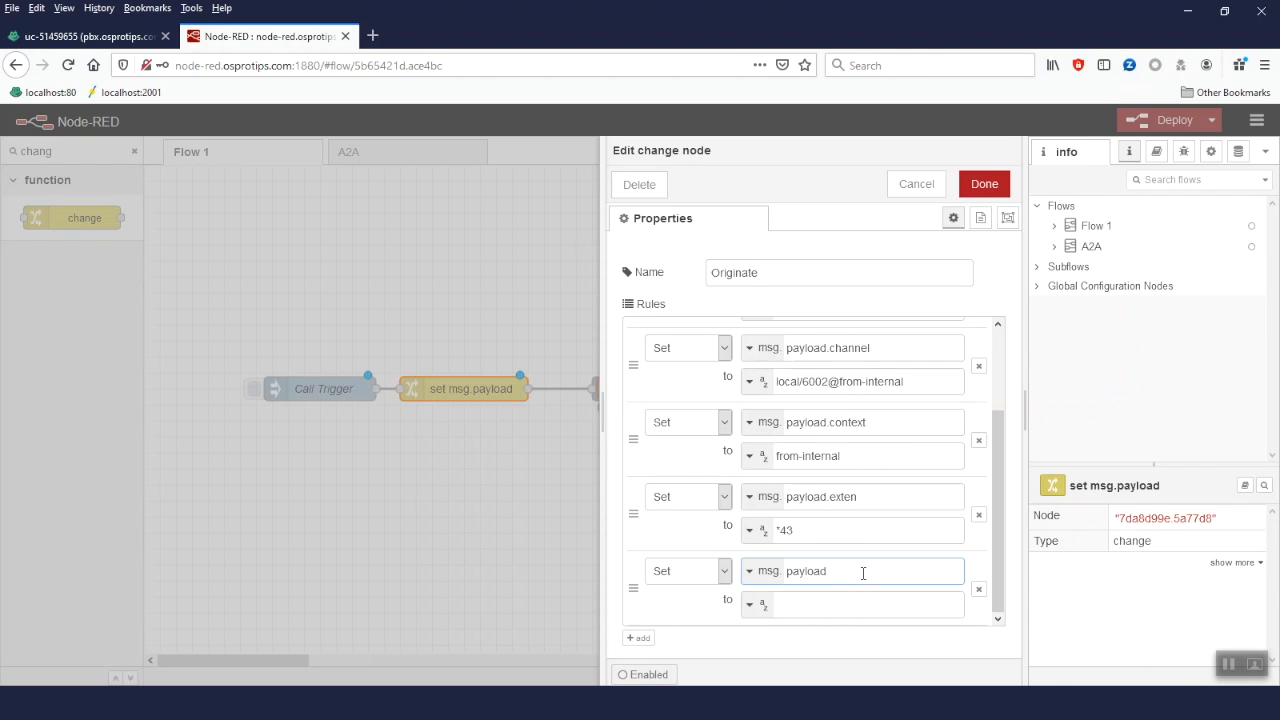
type(".priority")
key("Tab")
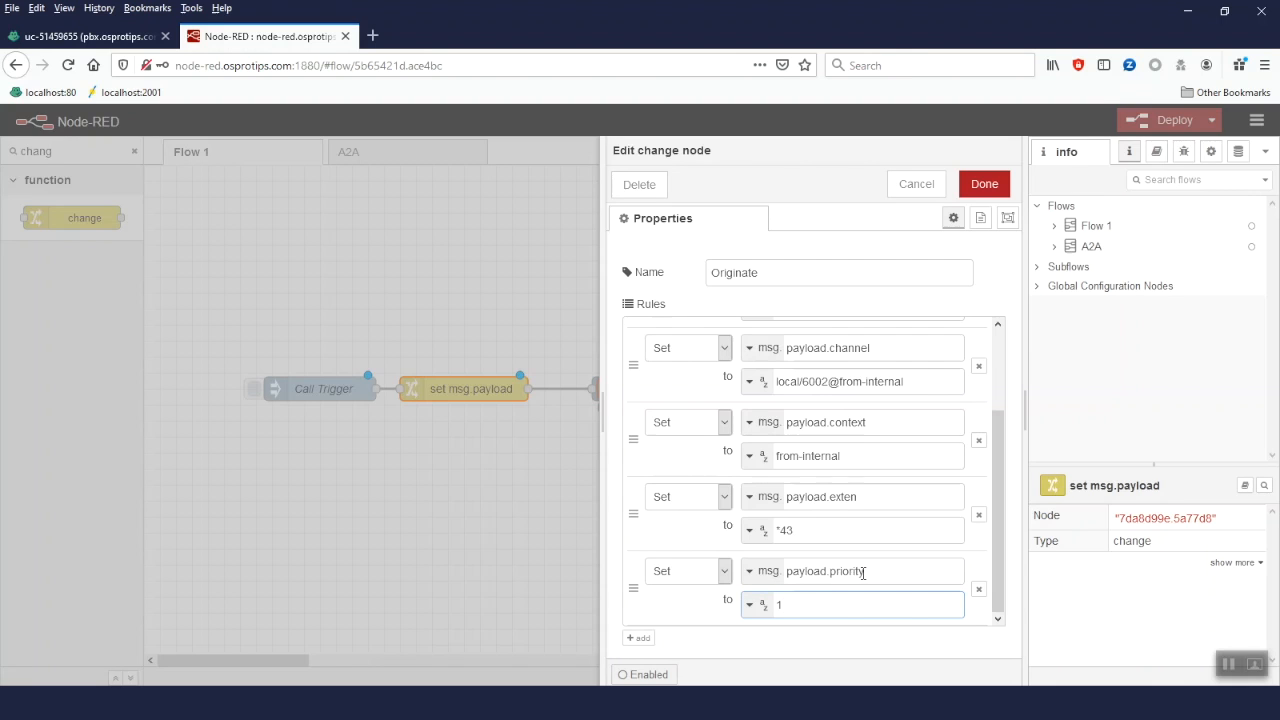
type("1")
left_click(638, 637)
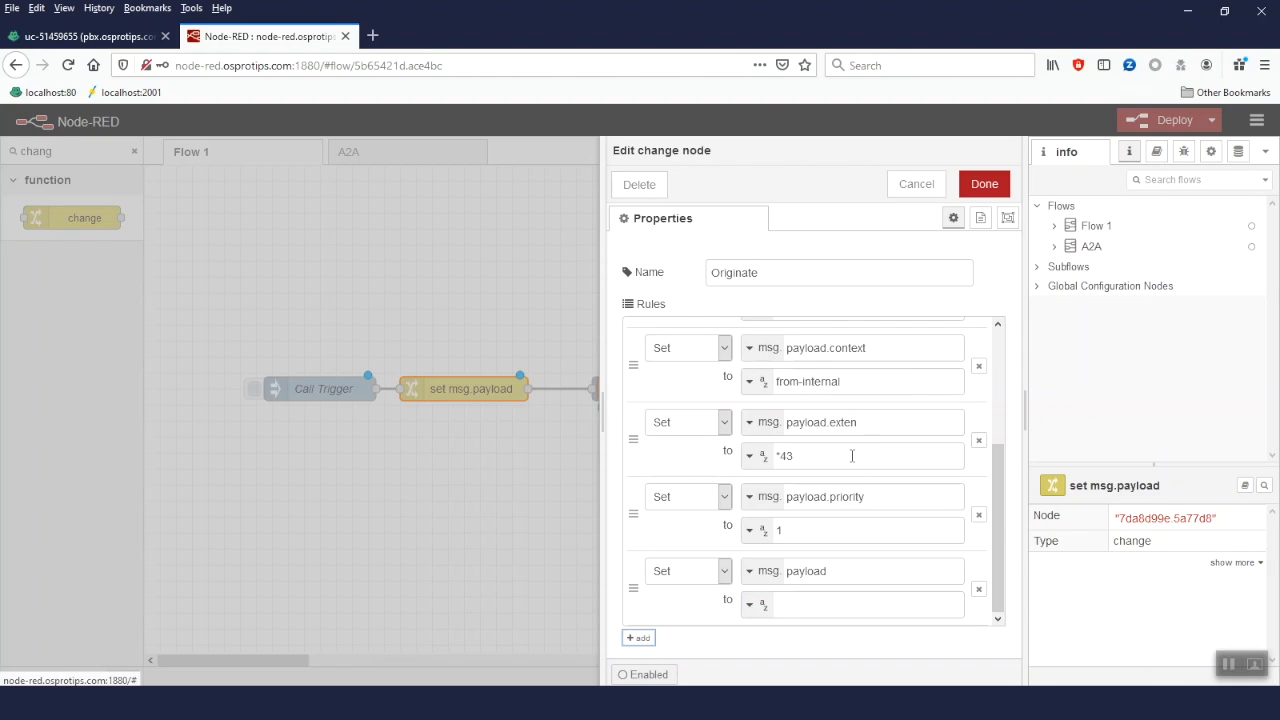
left_click(857, 573)
type(".timeout")
key("Tab")
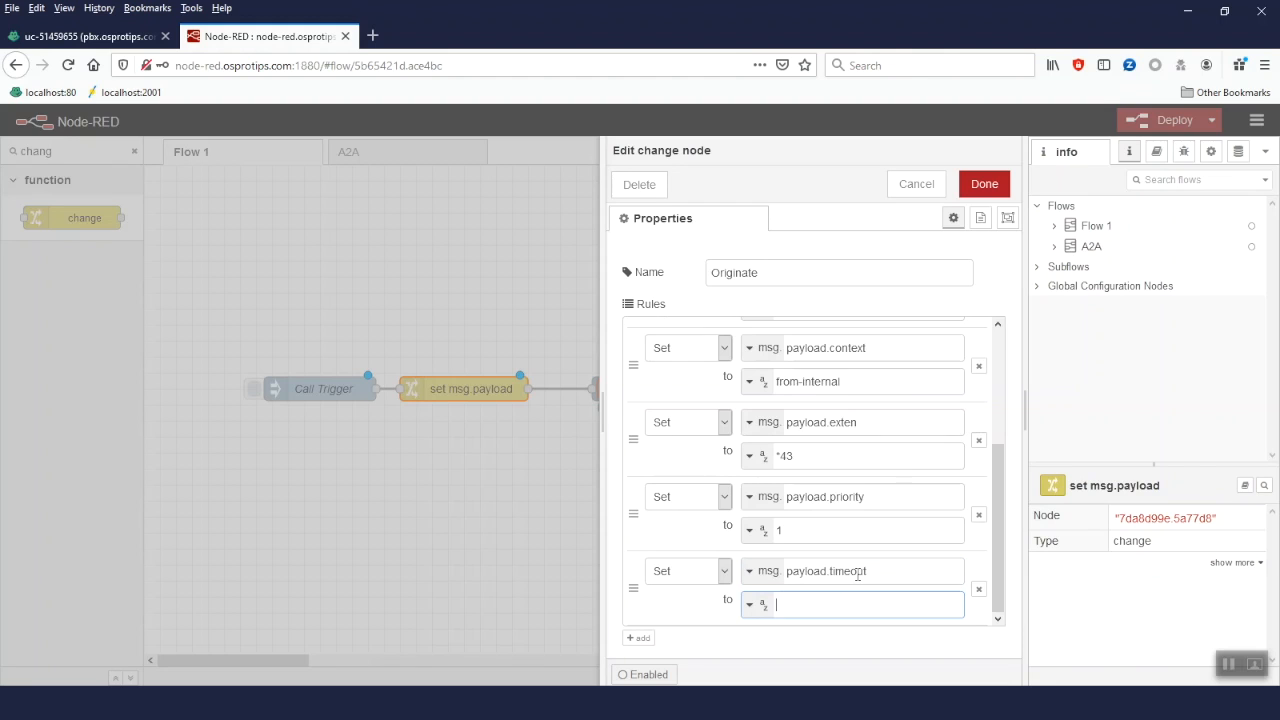
type("5000")
- Check the Originate name and action rule, and retype 6002 in the channel value
scroll(866, 571, "up", 3)
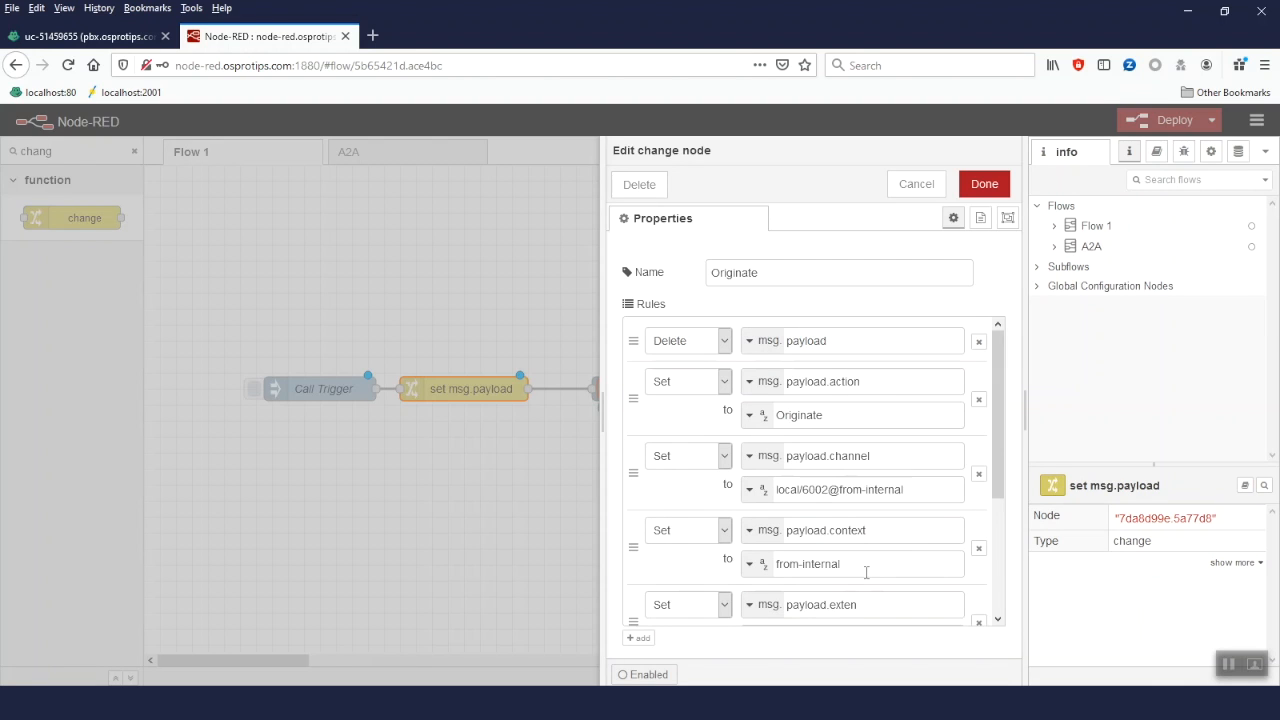
left_click(798, 272)
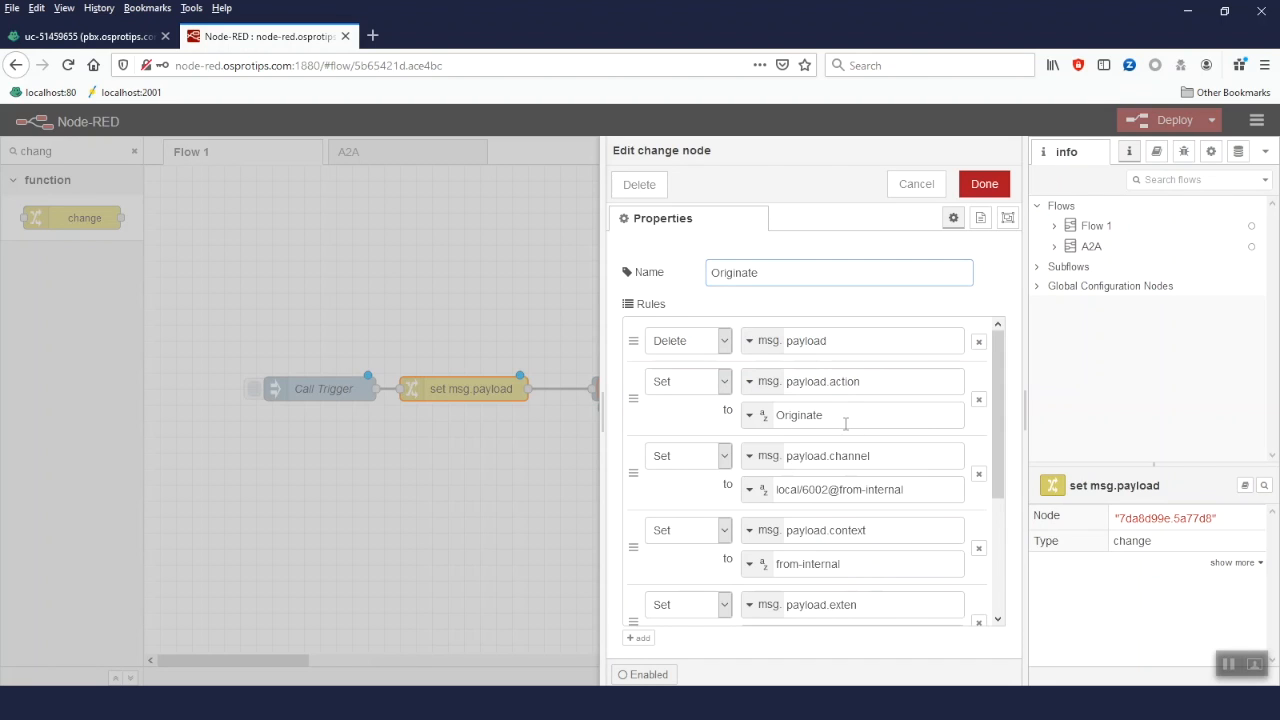
left_click_drag(1001, 370, 1003, 385)
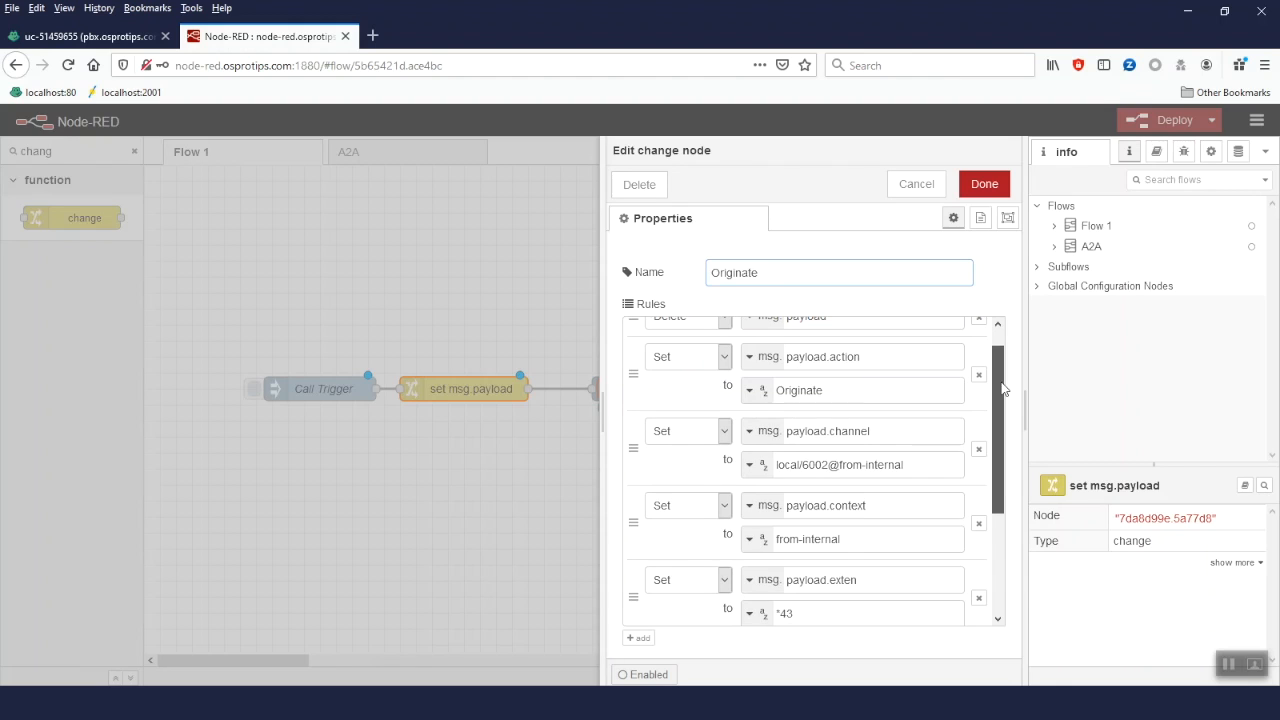
left_click(895, 353)
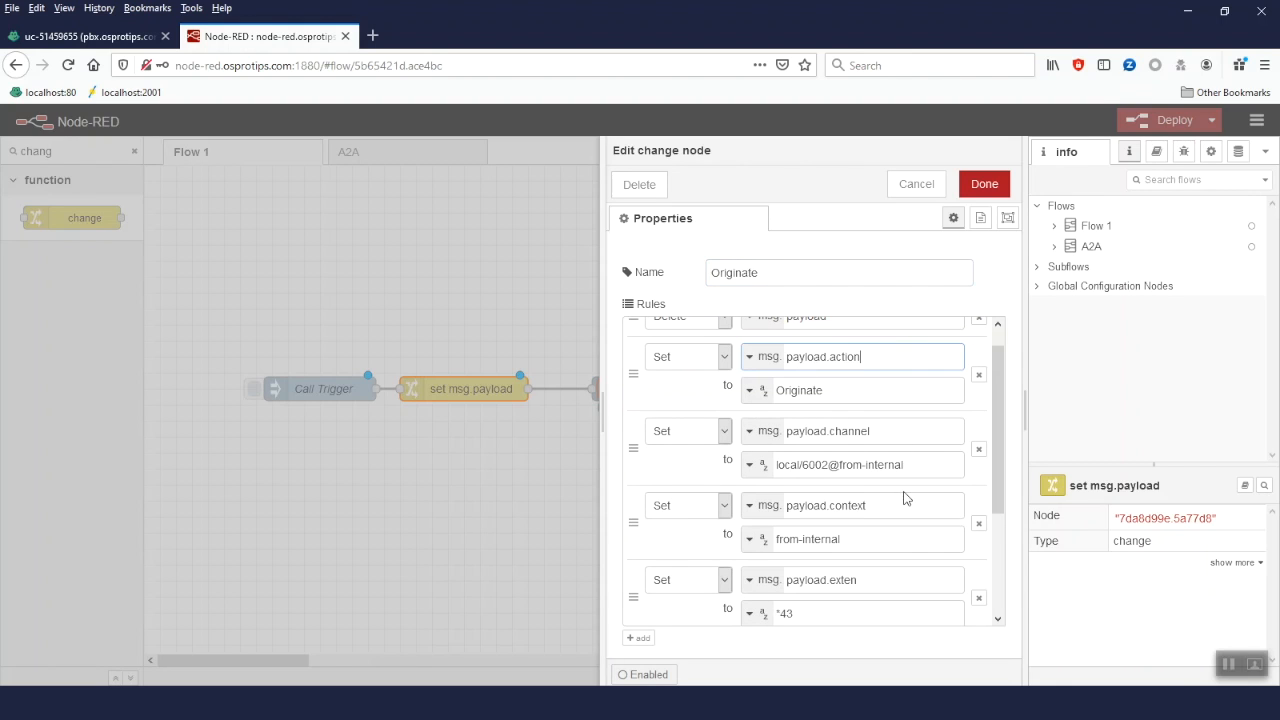
key("Tab")
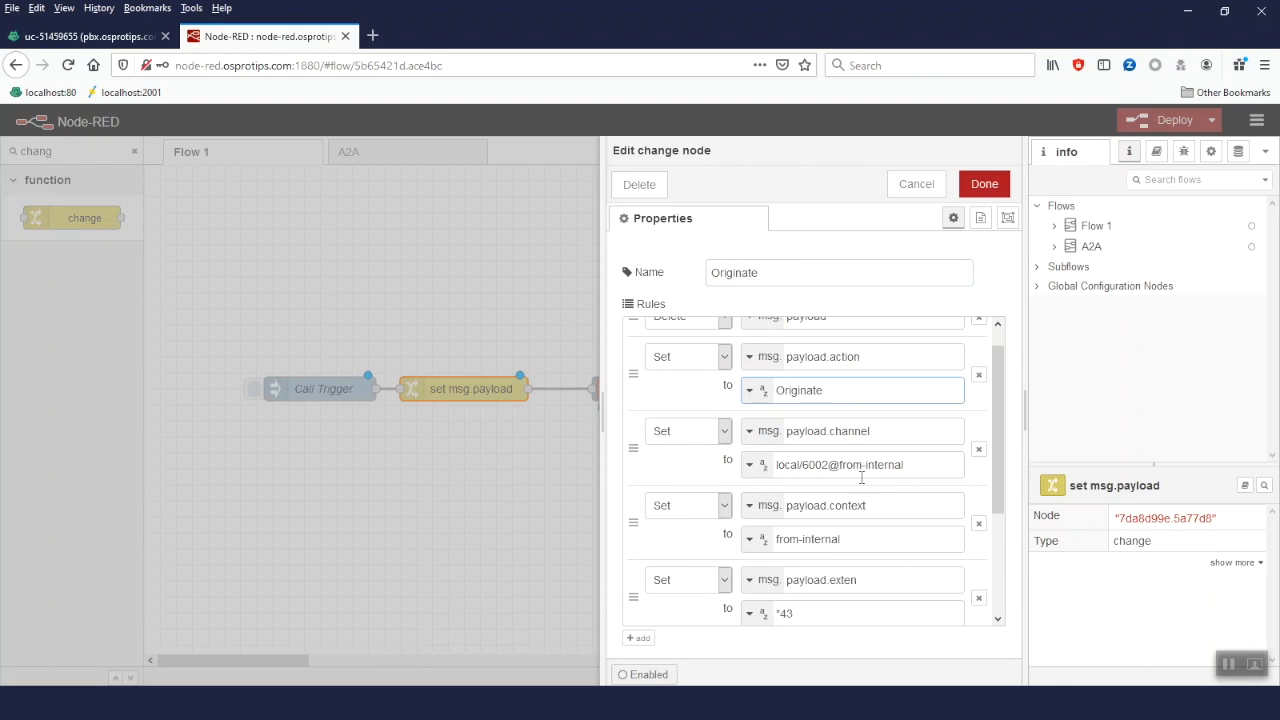
scroll(857, 476, "down", 2)
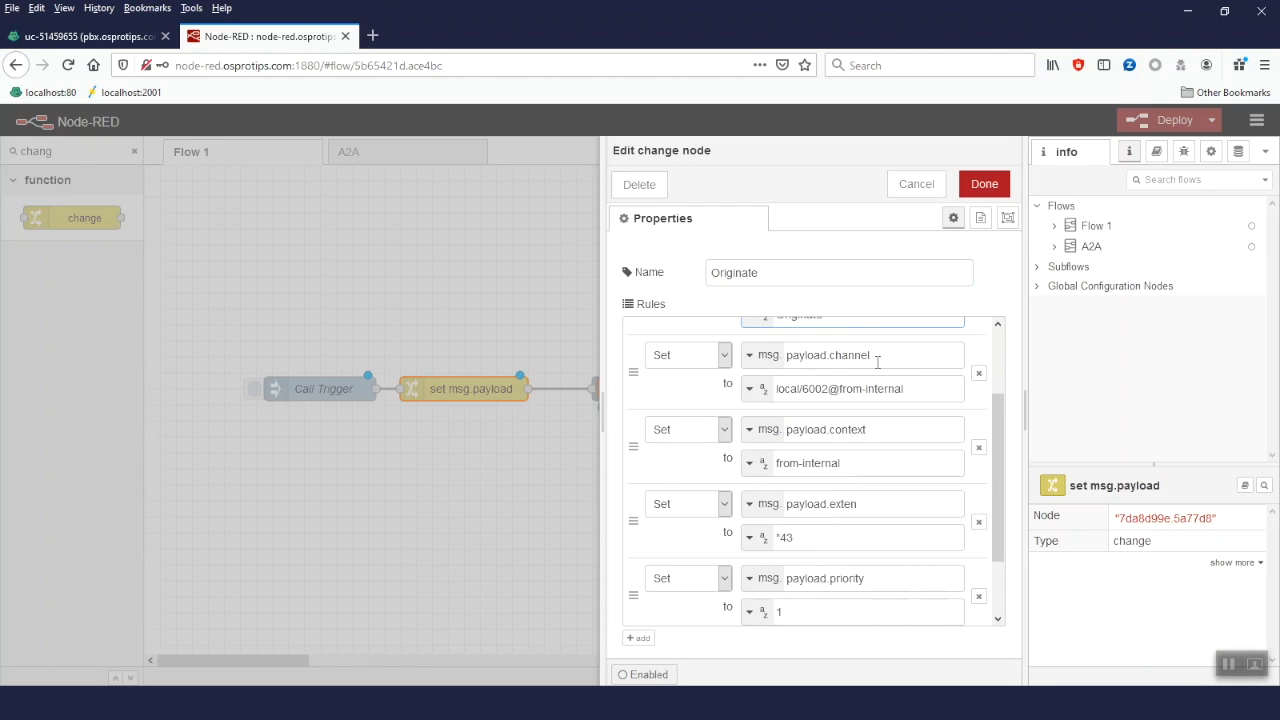
left_click_drag(874, 361, 698, 368)
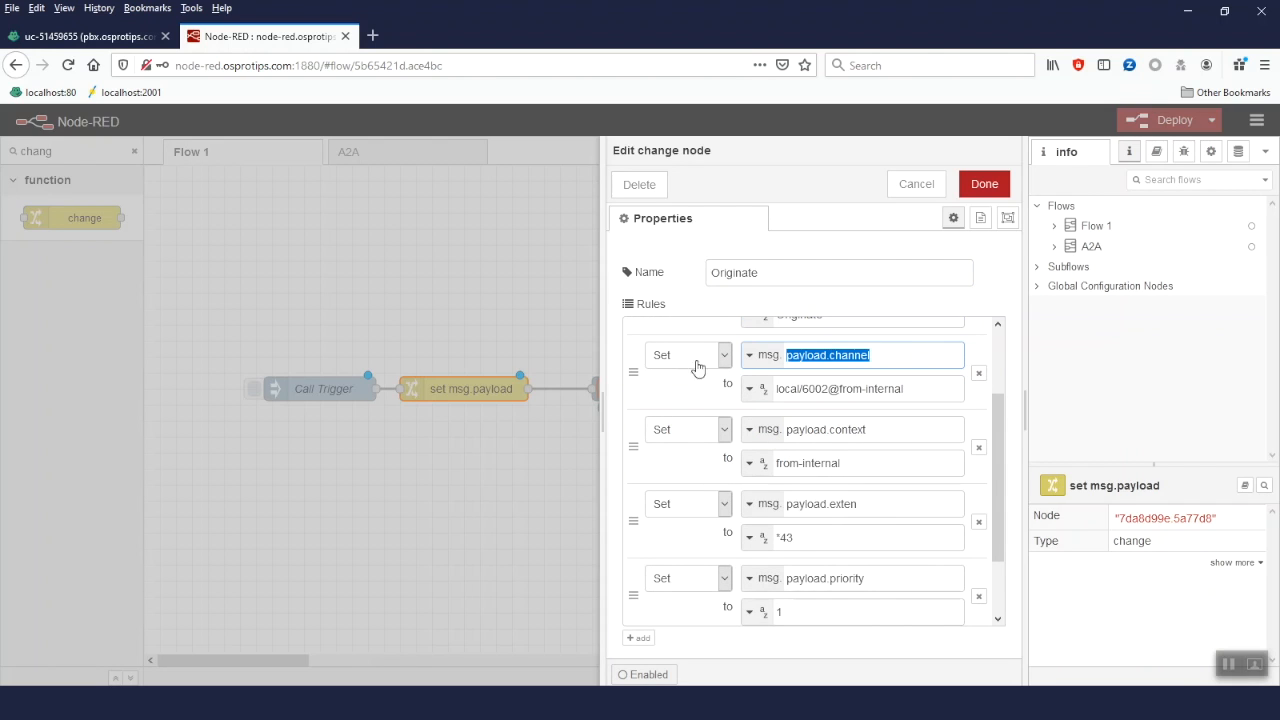
left_click(813, 389)
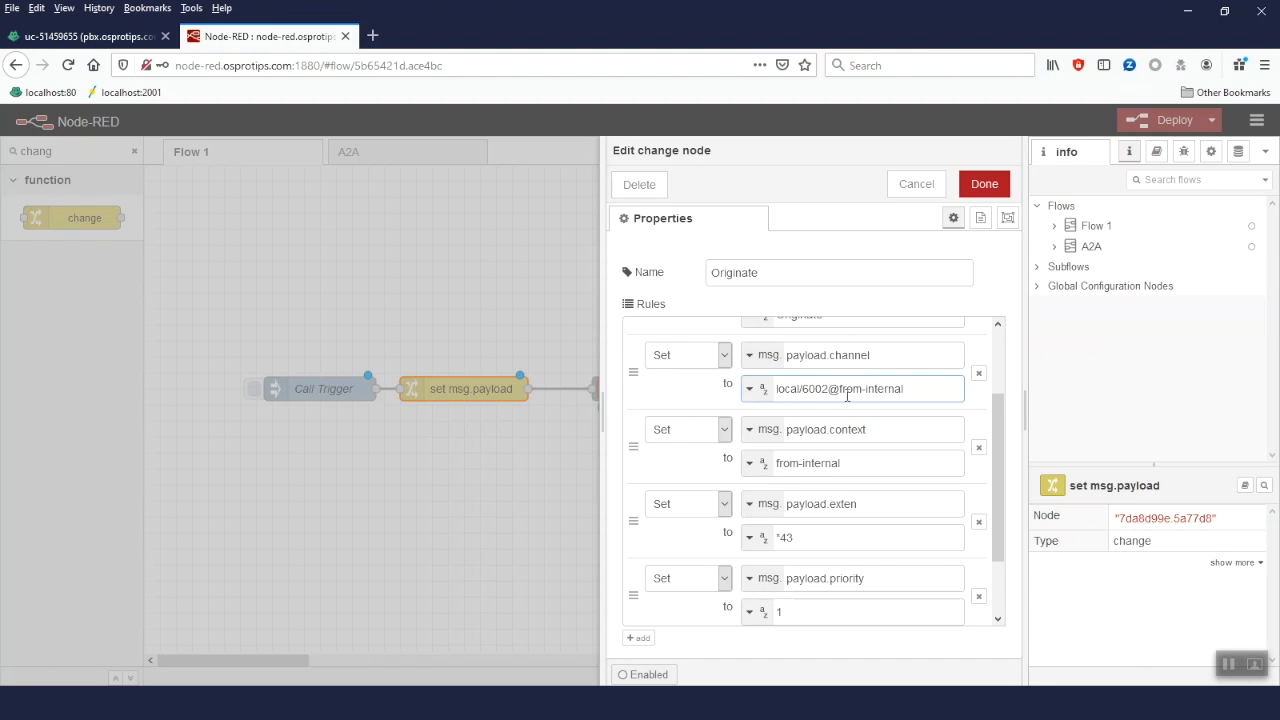
left_click_drag(803, 392, 911, 390)
type("6002")
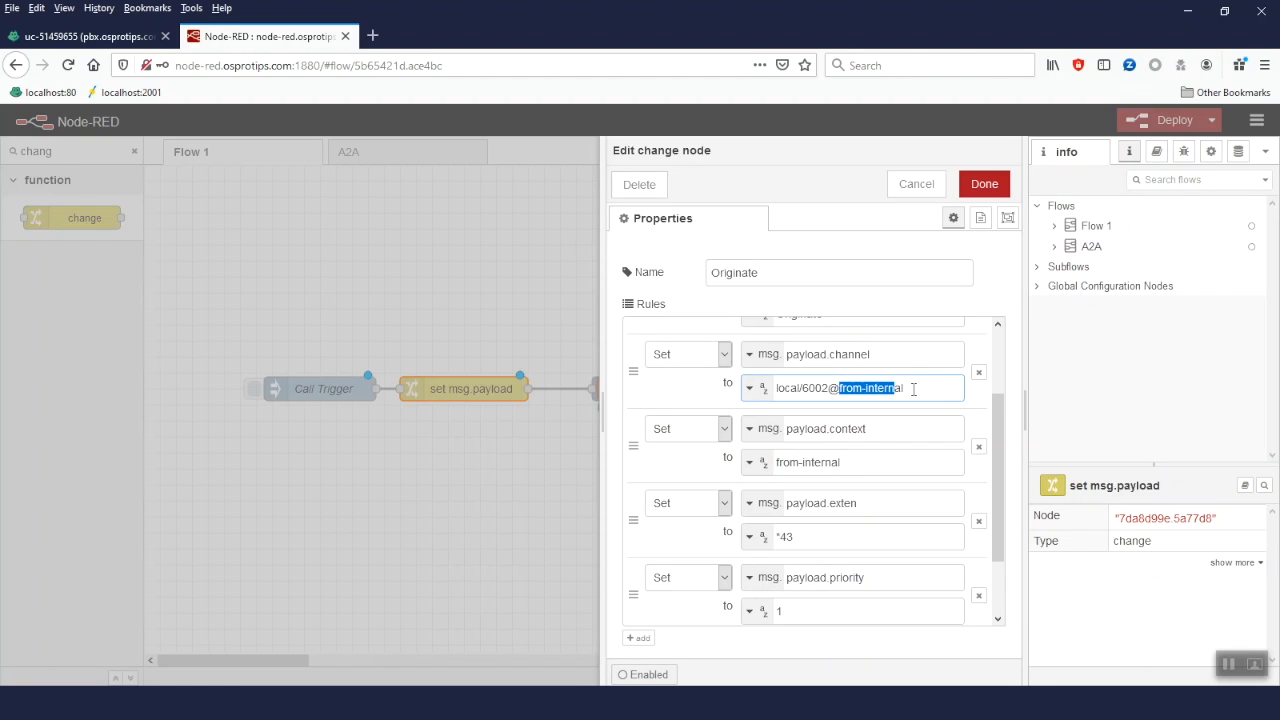
left_click(888, 428)
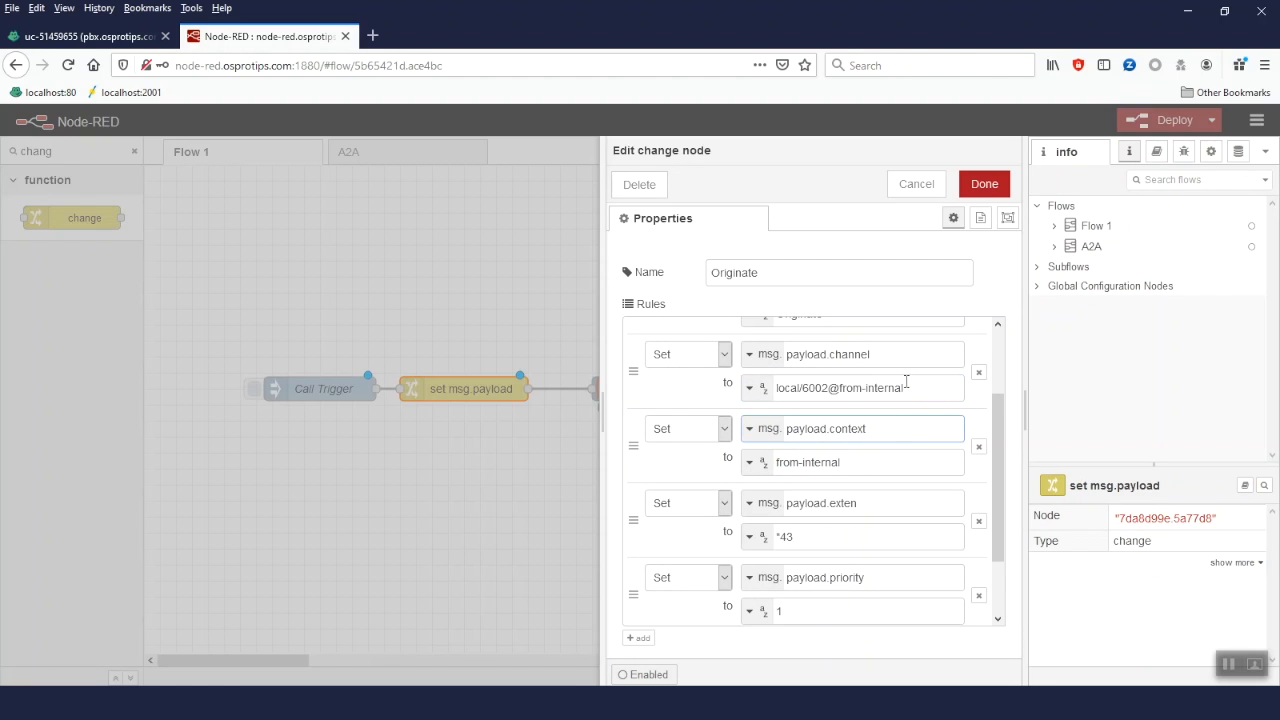
left_click(919, 389)
- Review the context from-internal, exten *43 and priority 1 values, then close the editor
scroll(1000, 418, "down", 2)
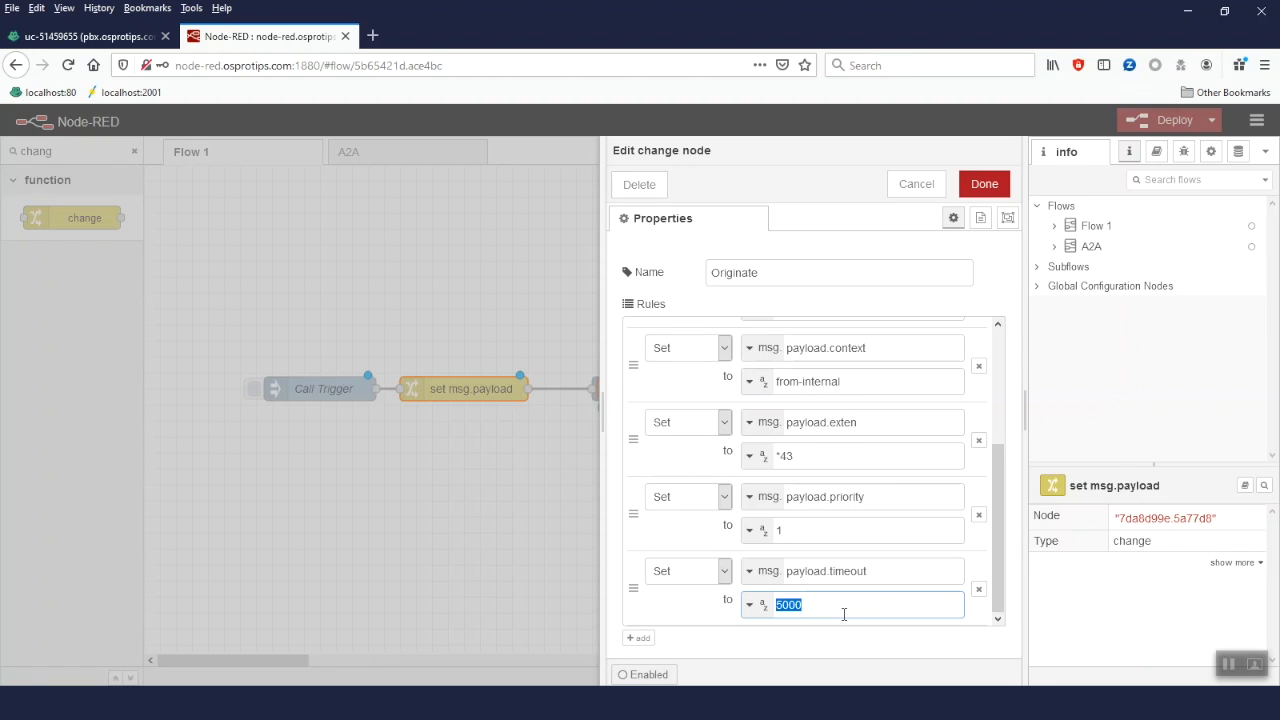
left_click_drag(996, 574, 990, 499)
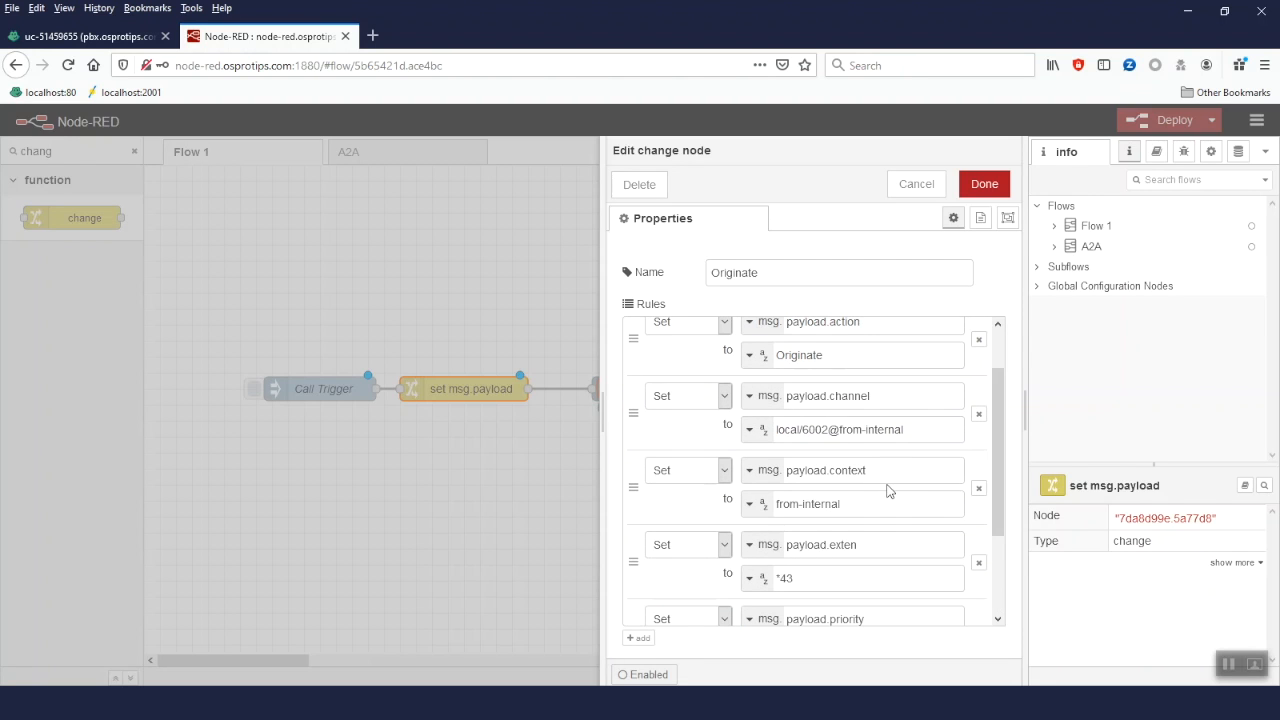
scroll(889, 492, "down", 3)
scroll(885, 494, "up", 3)
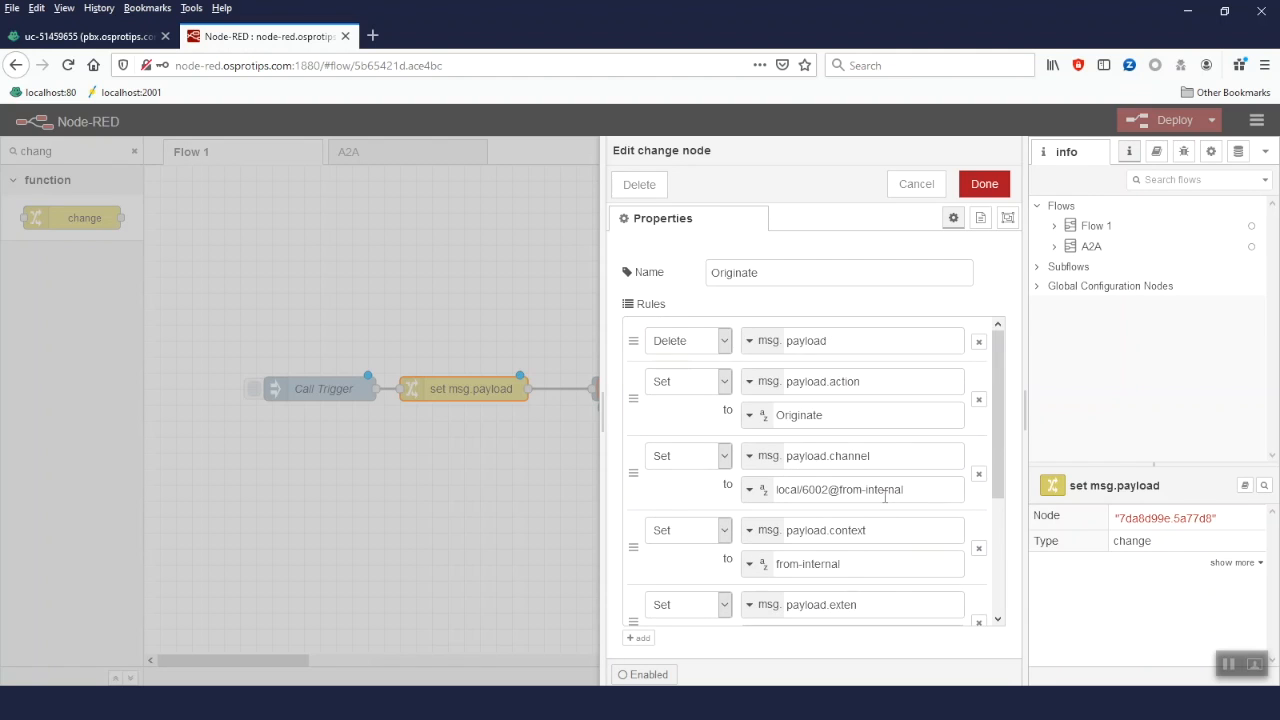
scroll(885, 492, "down", 1)
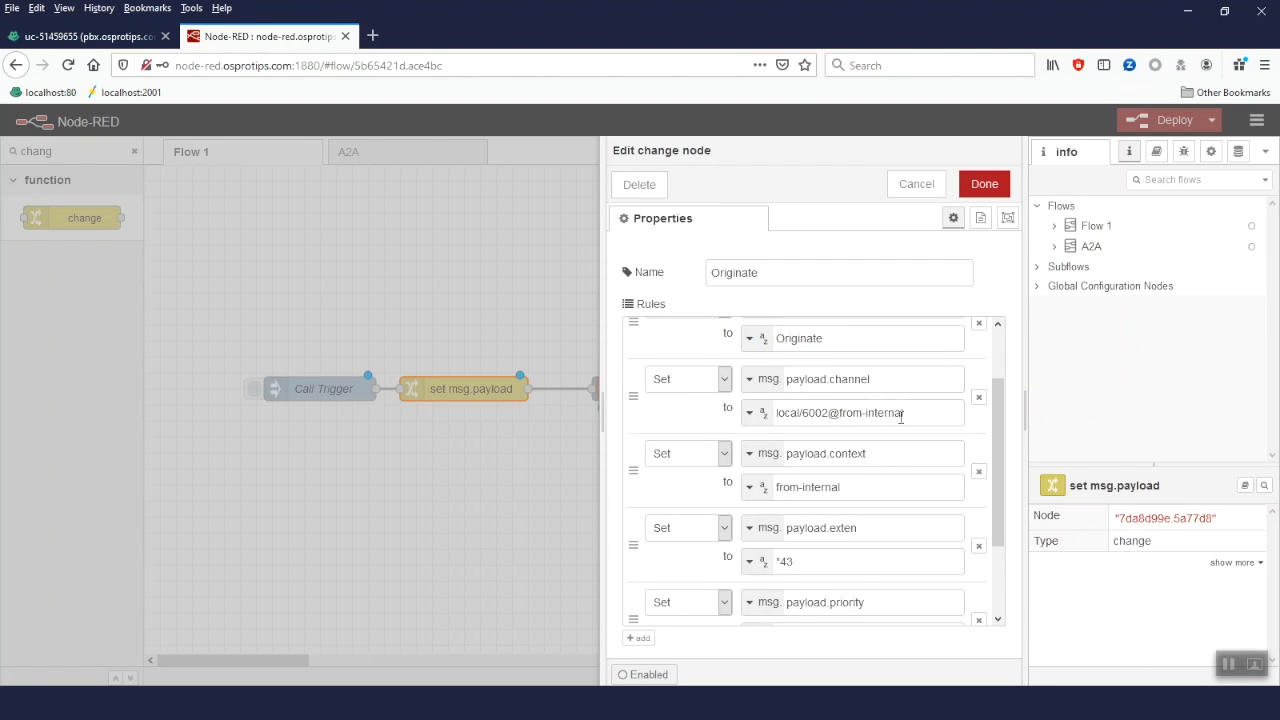
left_click(889, 452)
left_click_drag(877, 489, 718, 484)
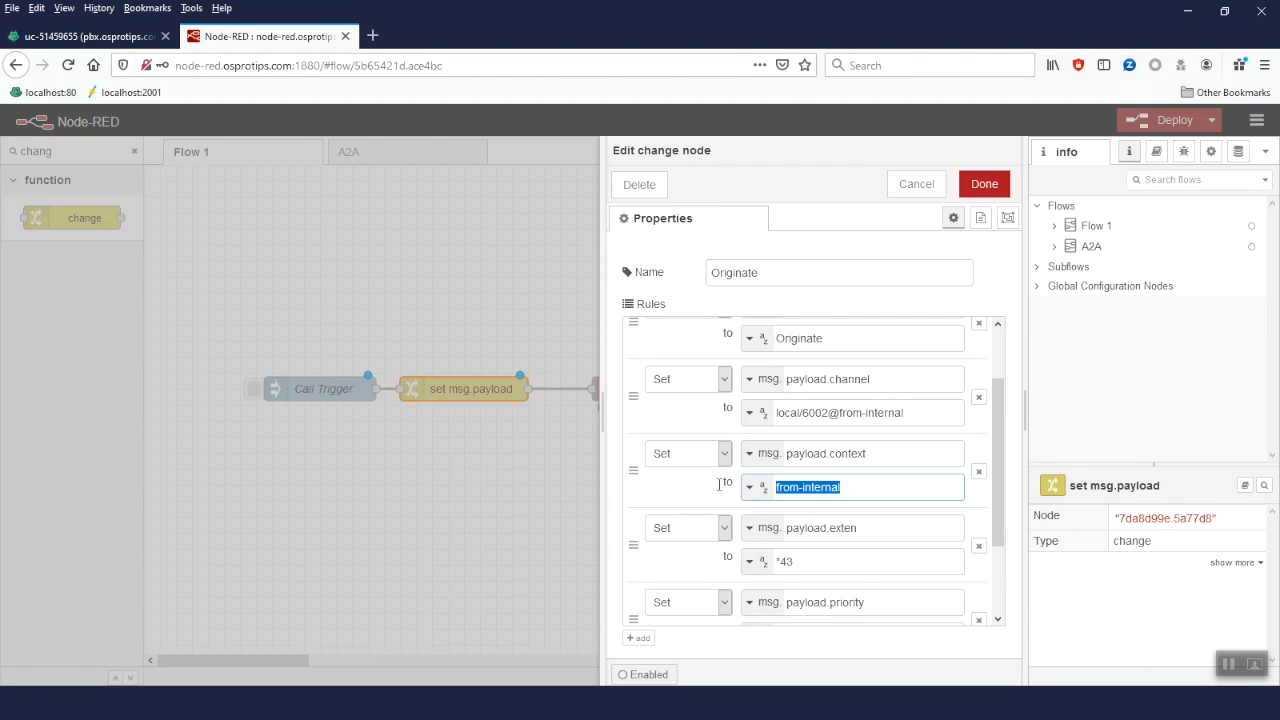
left_click(823, 564)
key("ctrl+a")
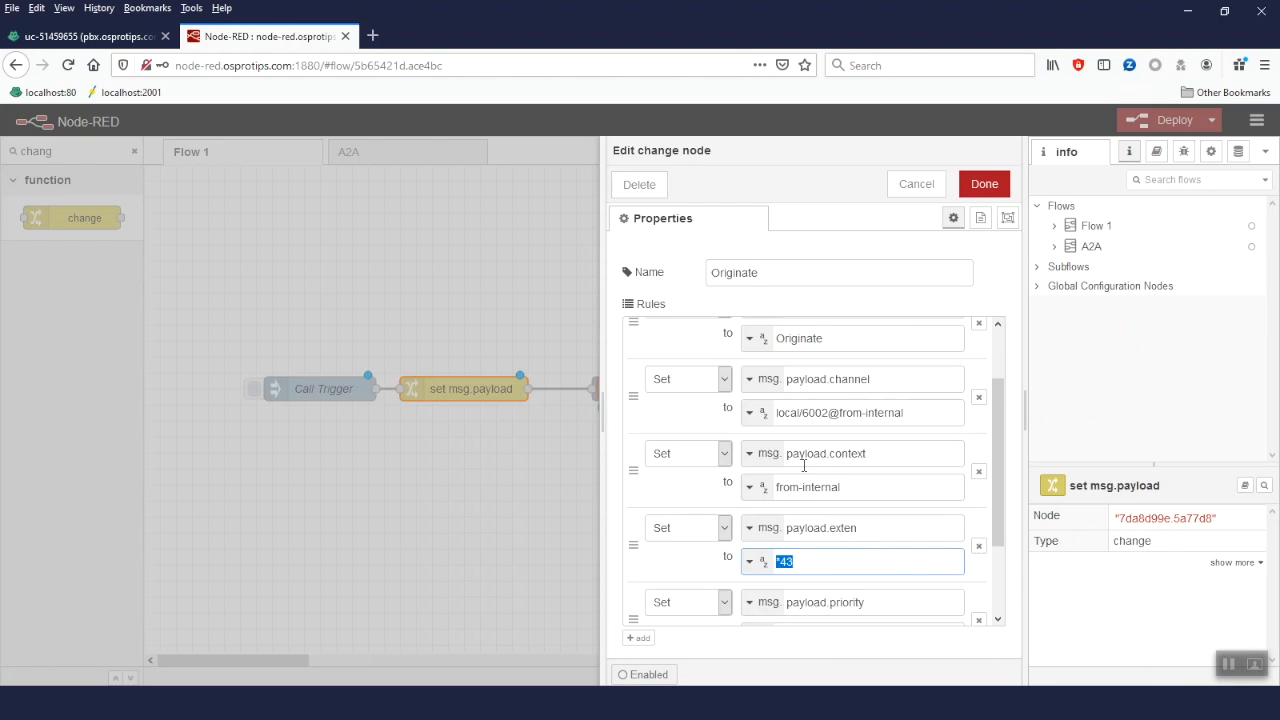
scroll(843, 452, "down", 2)
left_click(883, 526)
left_click(857, 560)
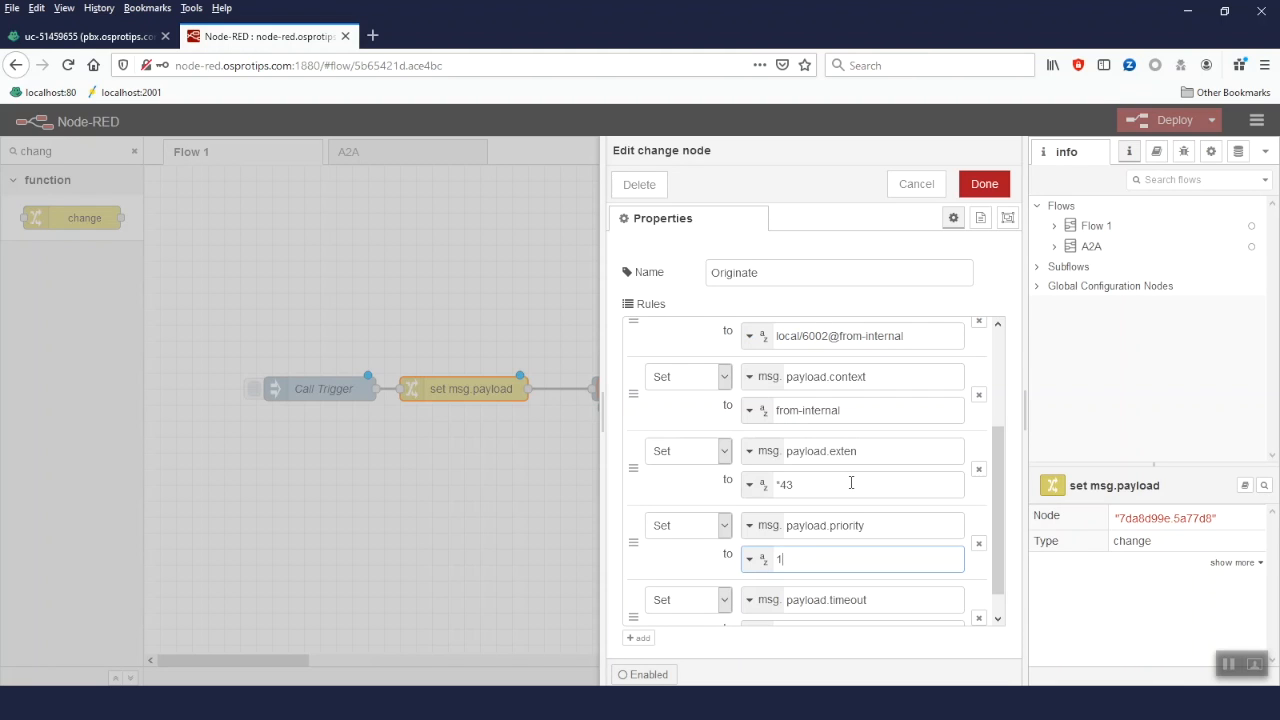
scroll(851, 483, "down", 1)
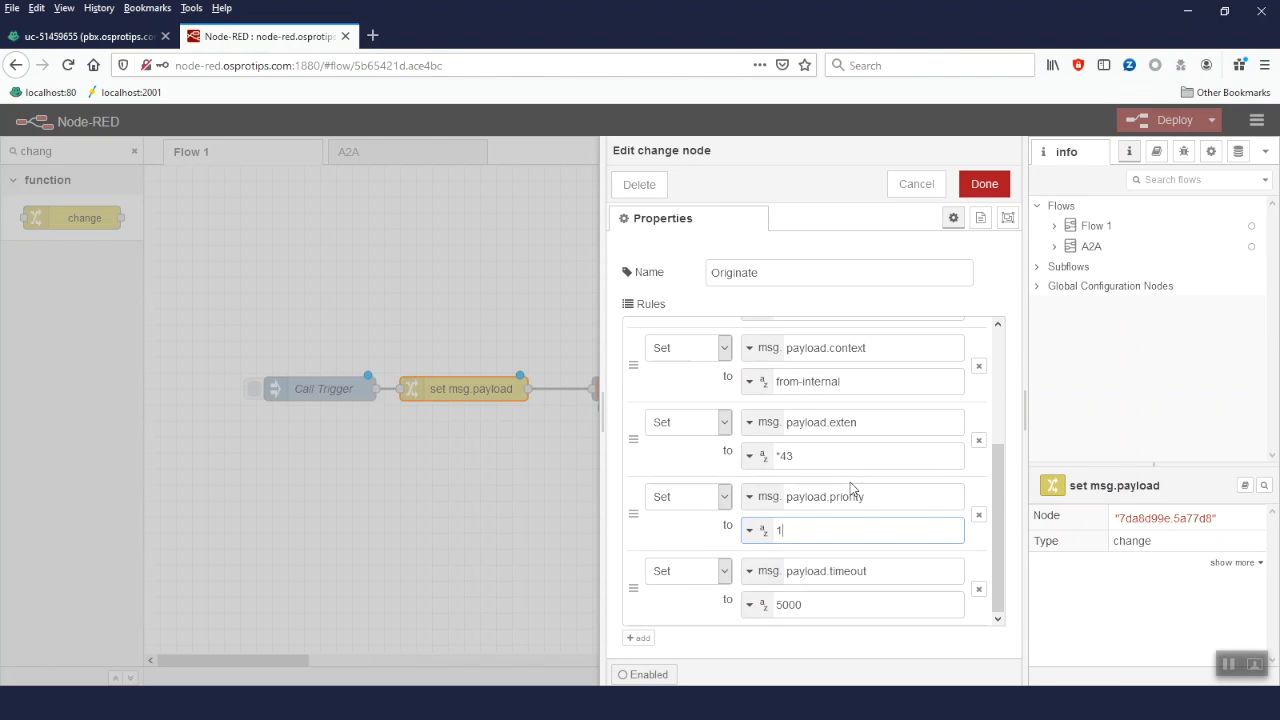
left_click(982, 188)
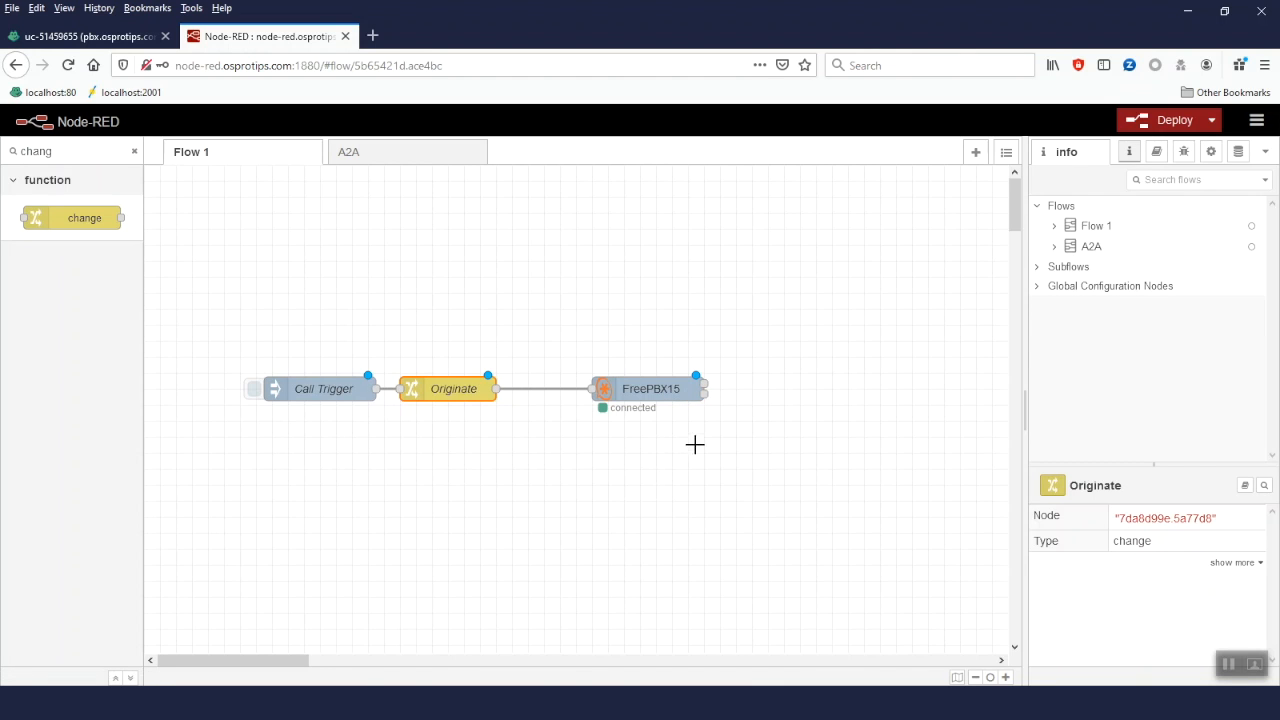
- Deploy the Call Trigger → Originate → FreePBX15 flow
left_click(1171, 128)
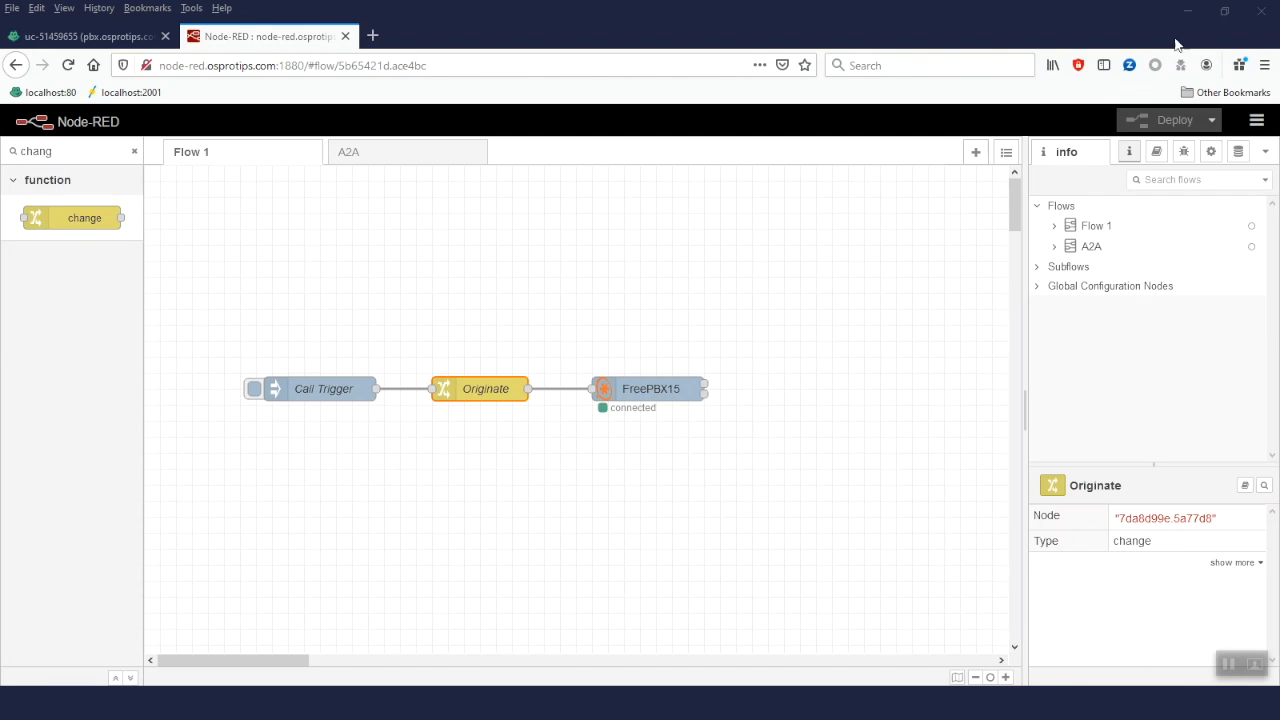
- Shrink Firefox, bring Yate Client beside it, and stretch the softphone window taller
left_click(1224, 11)
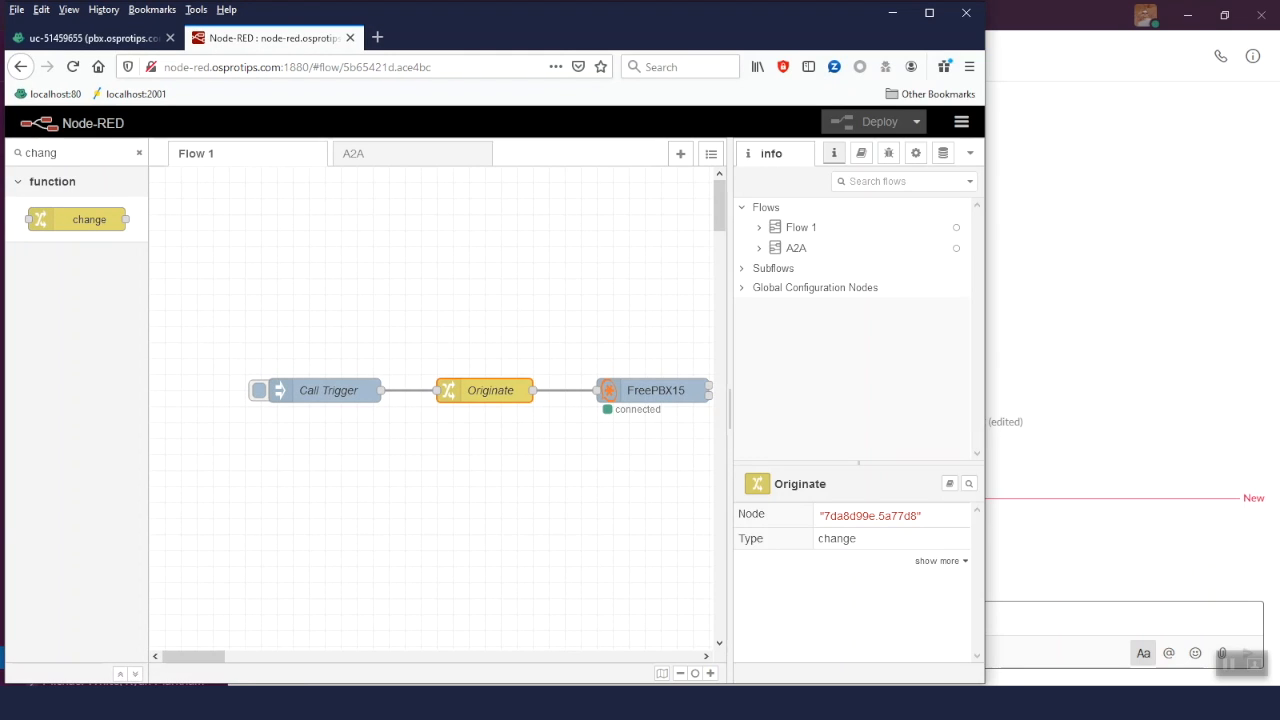
left_click(1100, 705)
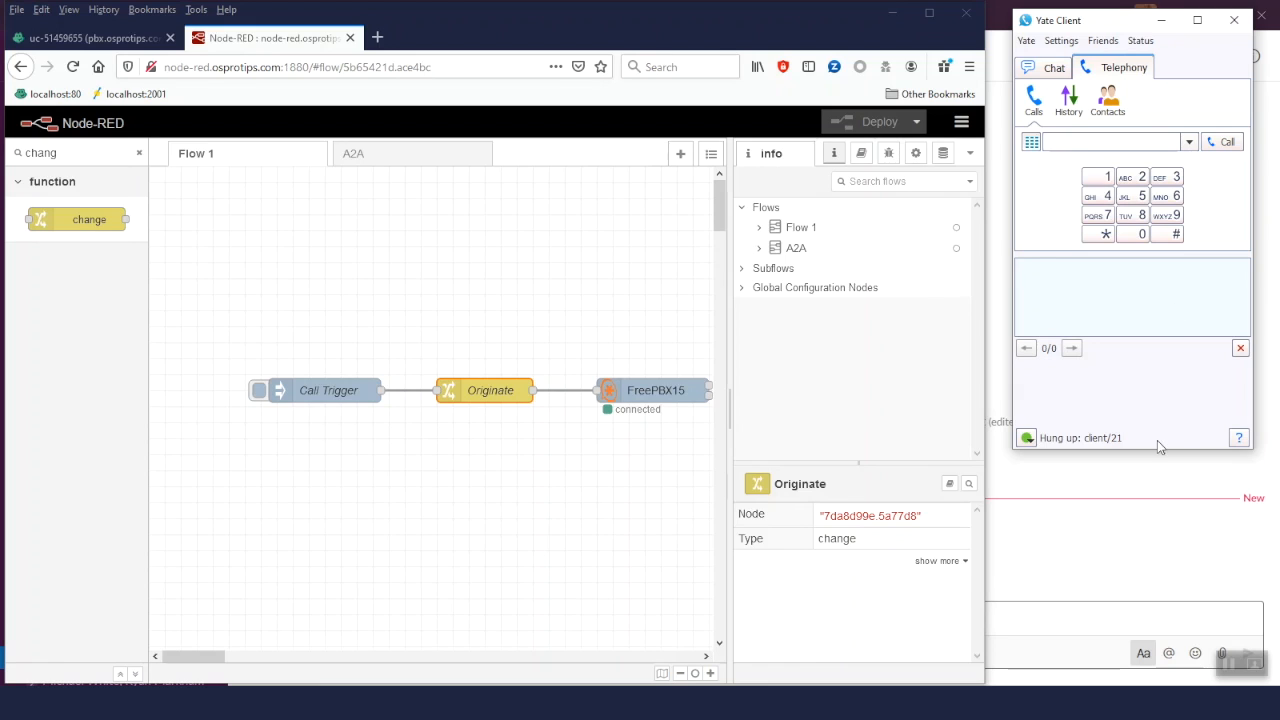
left_click_drag(1157, 451, 1157, 671)
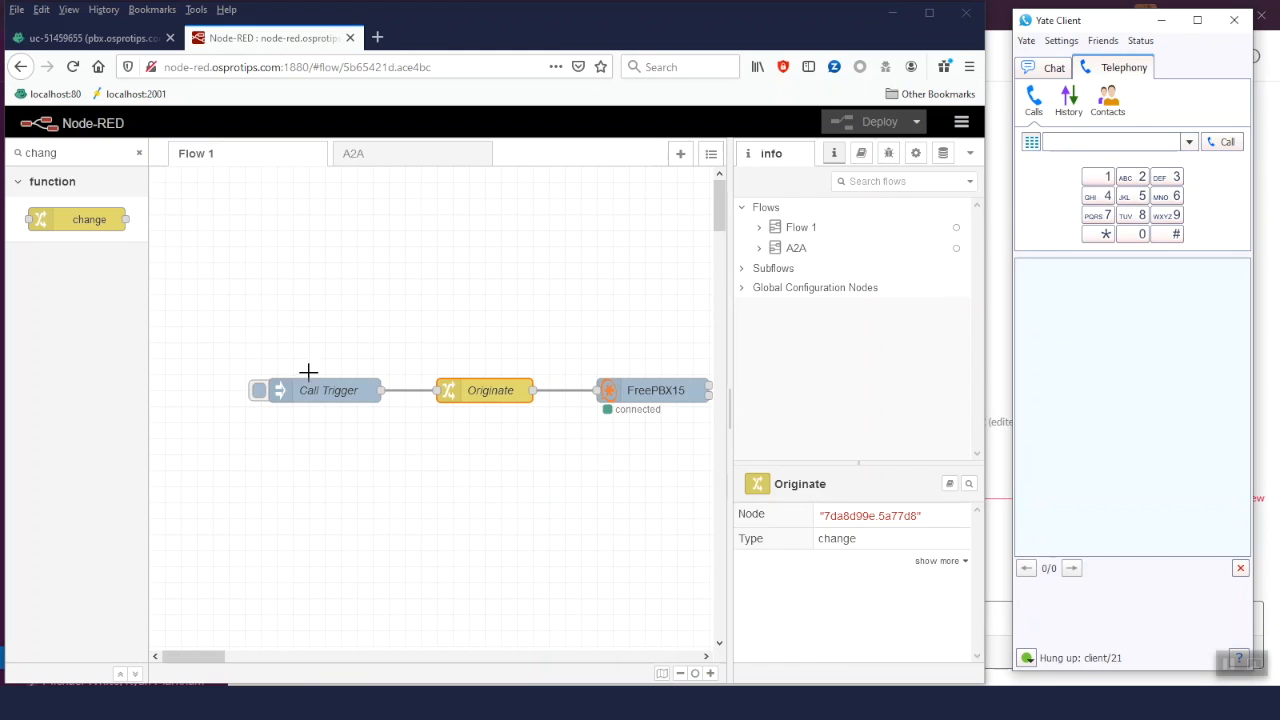
left_click(258, 398)
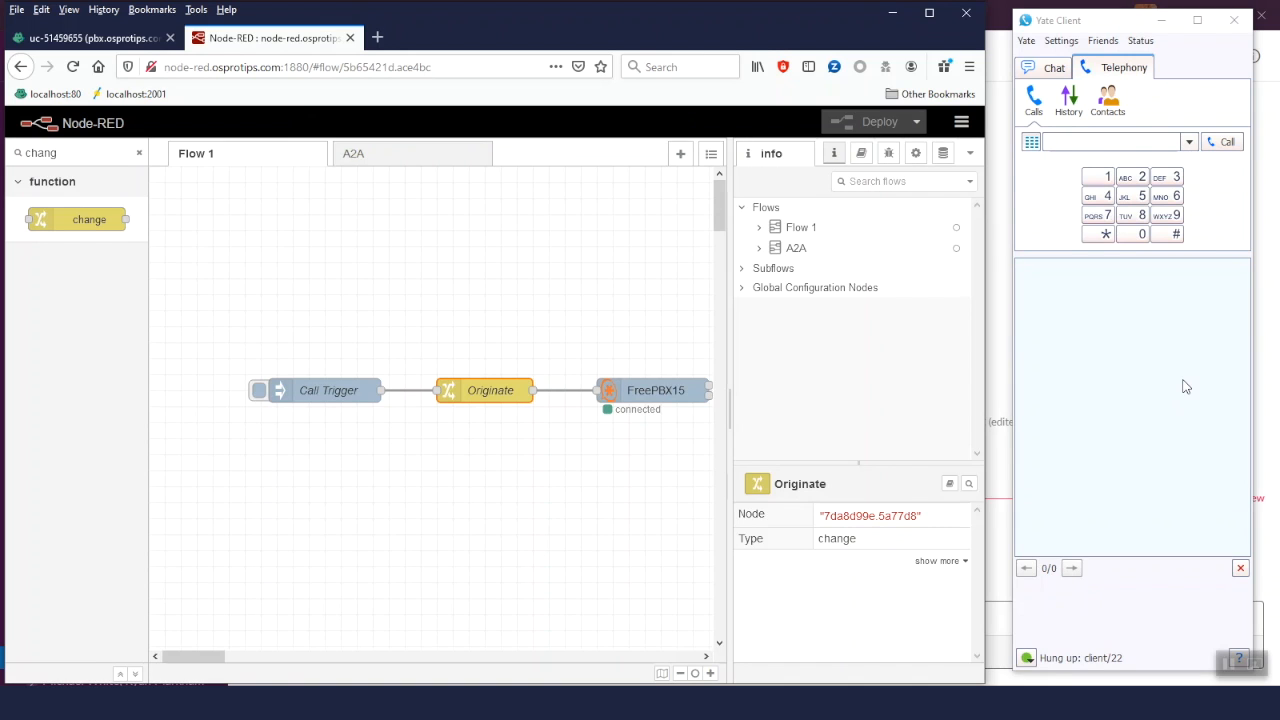
- Fire Call Trigger, answer the incoming Yate call, and hang up after about 13 seconds
left_click(258, 393)
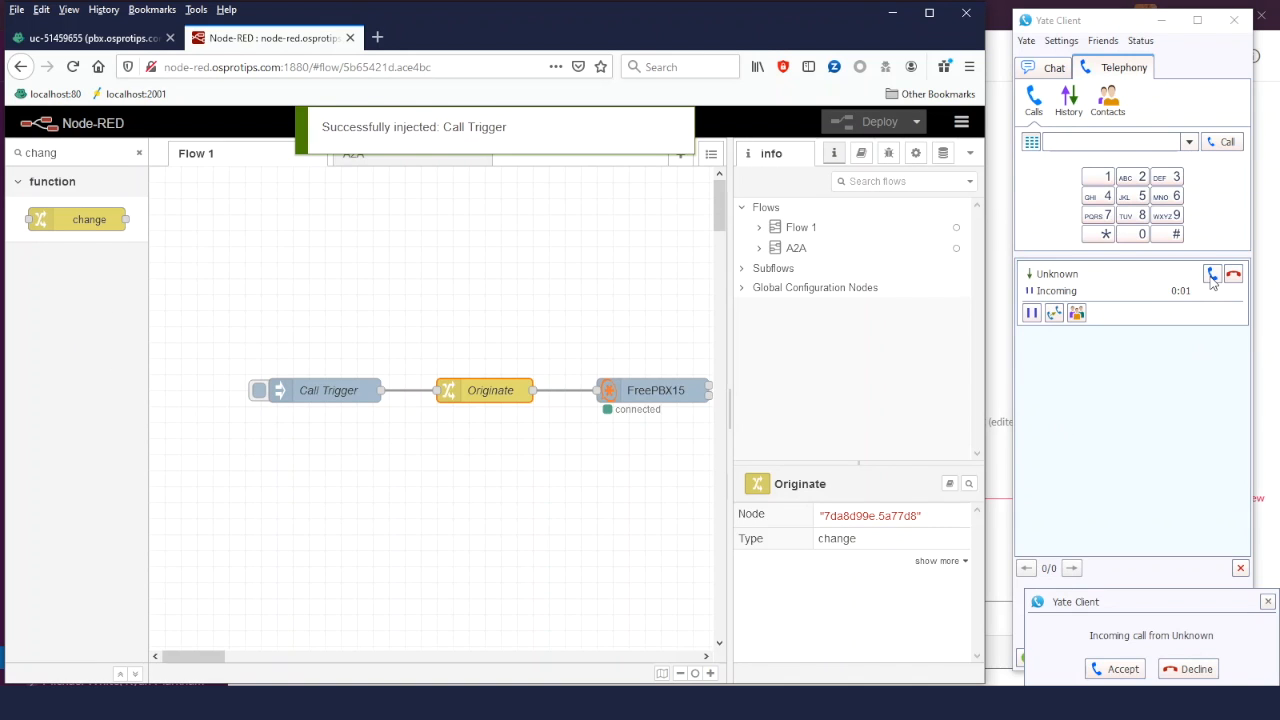
left_click(1211, 277)
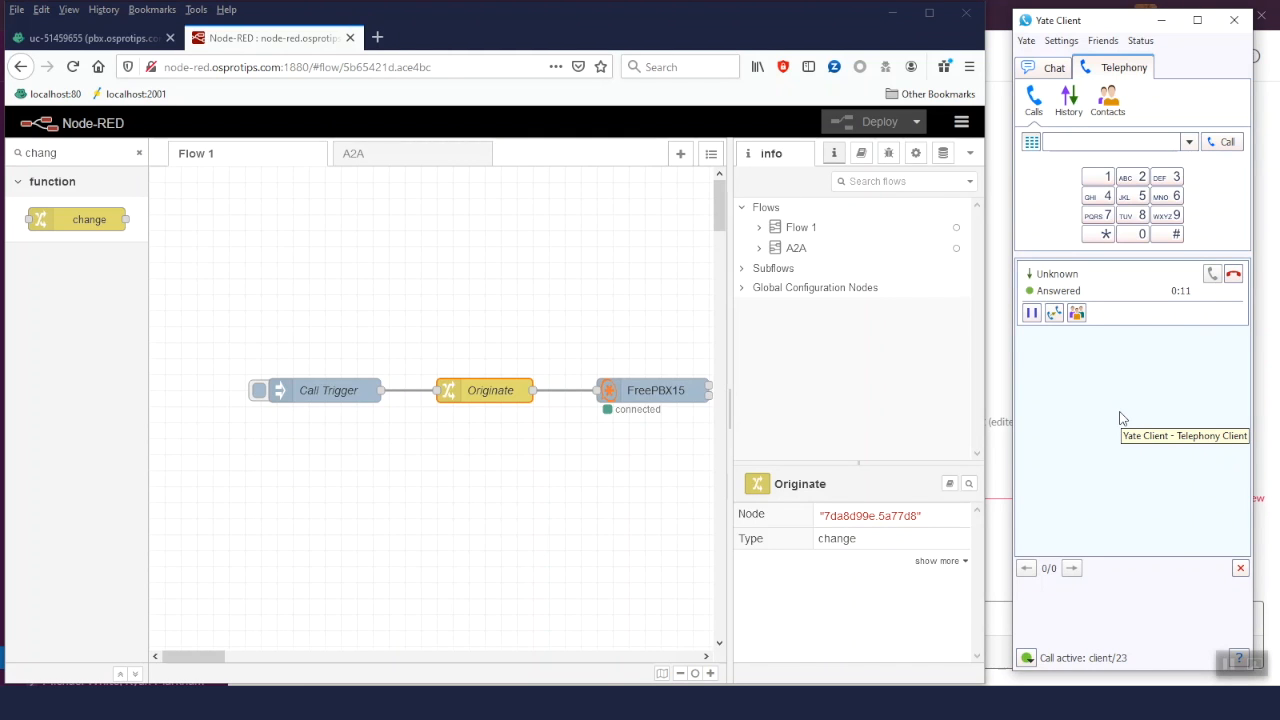
left_click(1235, 279)
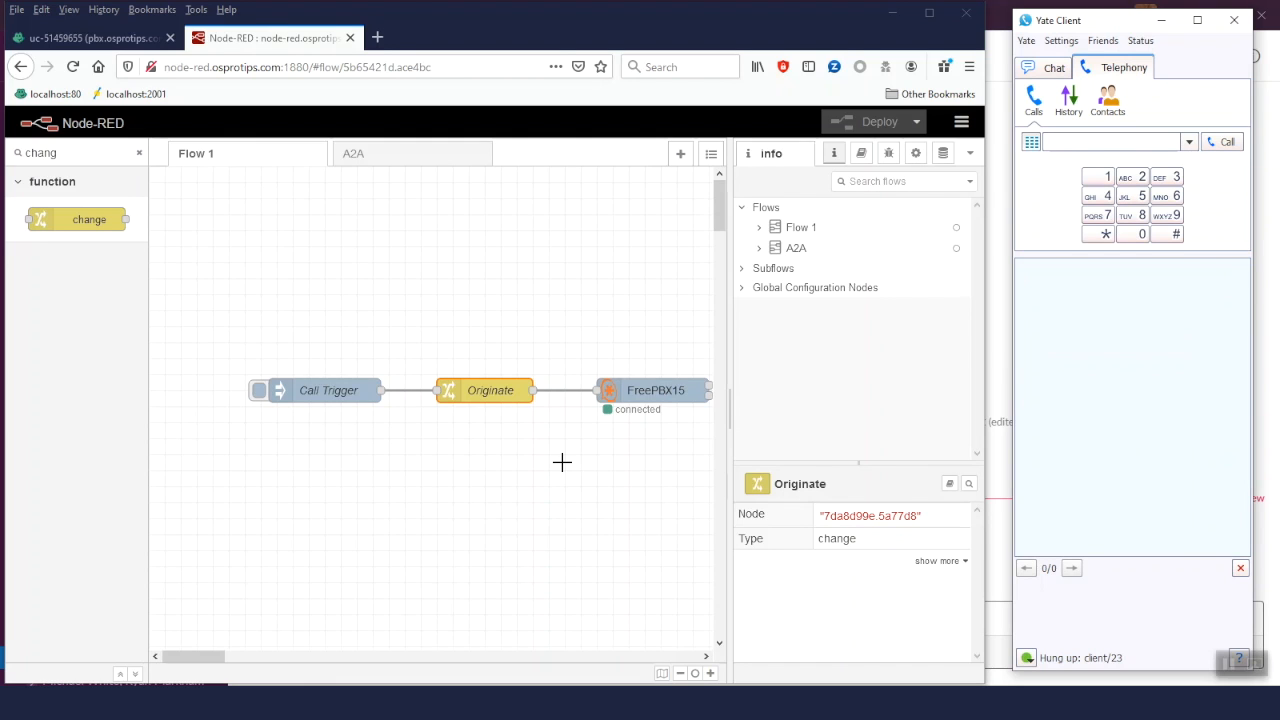
- Replace the Originate node's exten value *43 with 6003
left_click(481, 390)
double_click(481, 390)
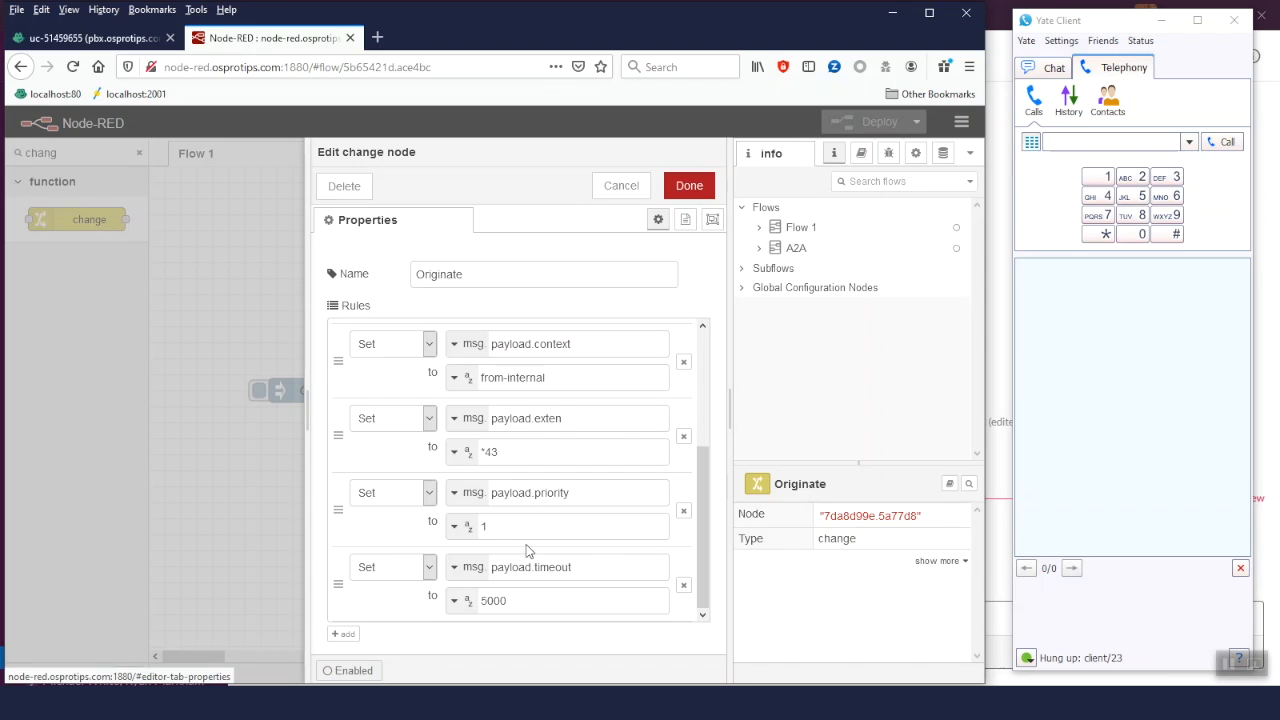
left_click_drag(530, 452, 478, 452)
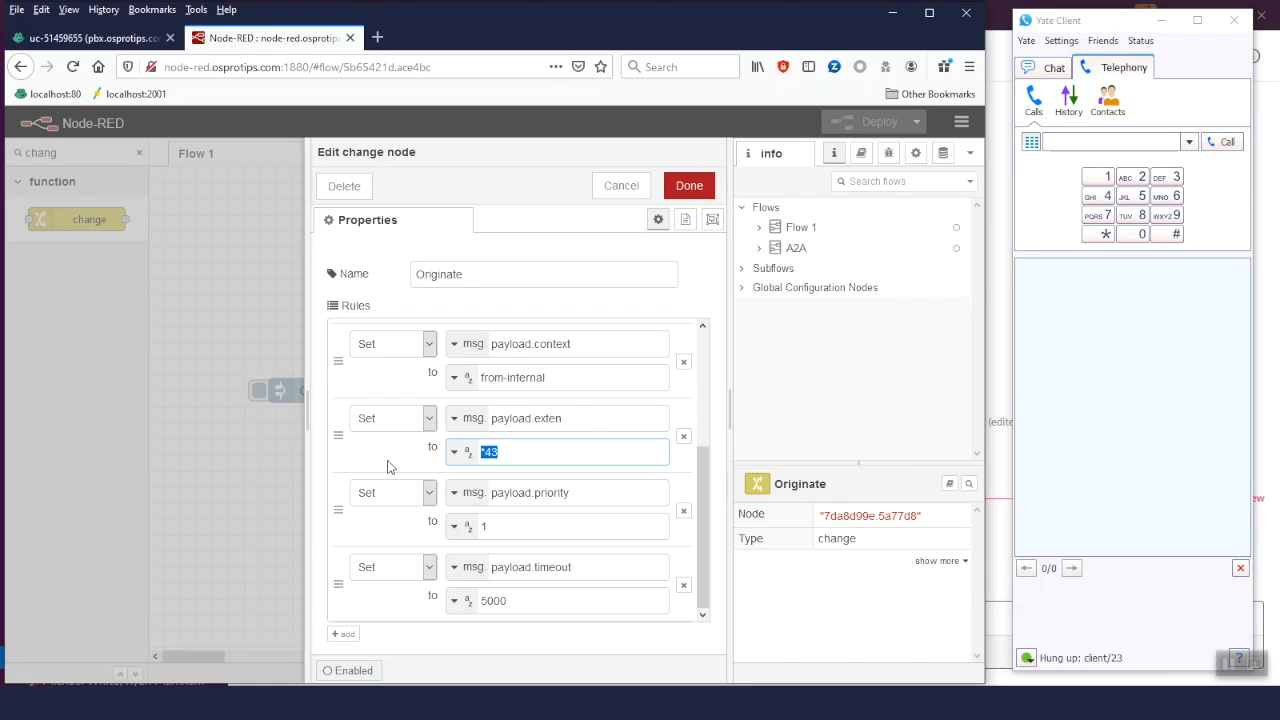
key("BackSpace")
type("6003")
- Save the Originate node, deploy the flow, and show the DroidCam desk-phone feed
left_click(693, 193)
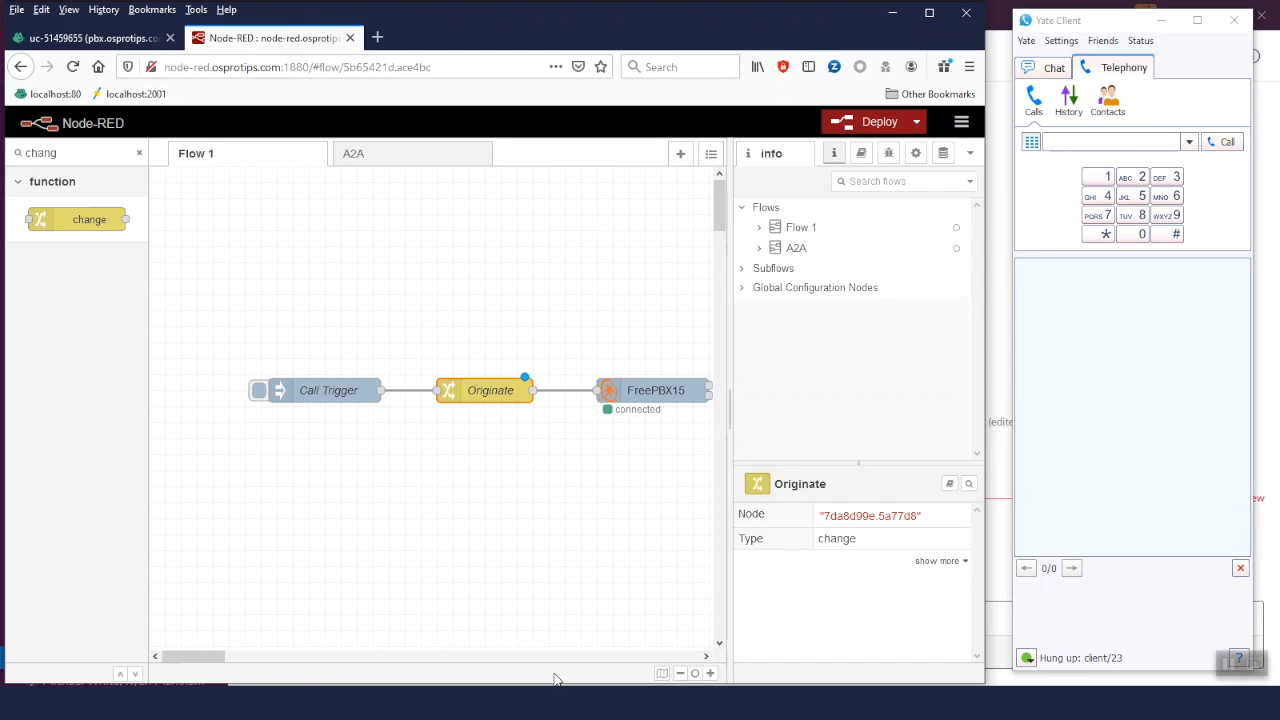
left_click(872, 122)
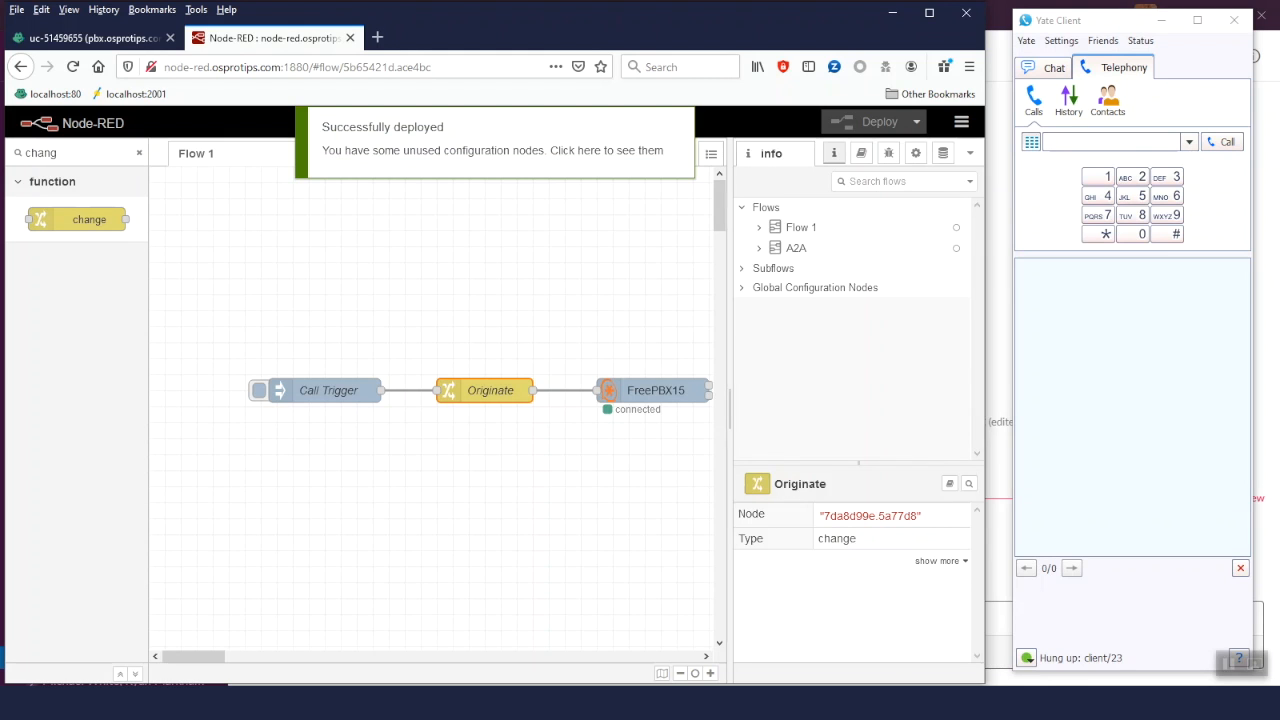
left_click(606, 634)
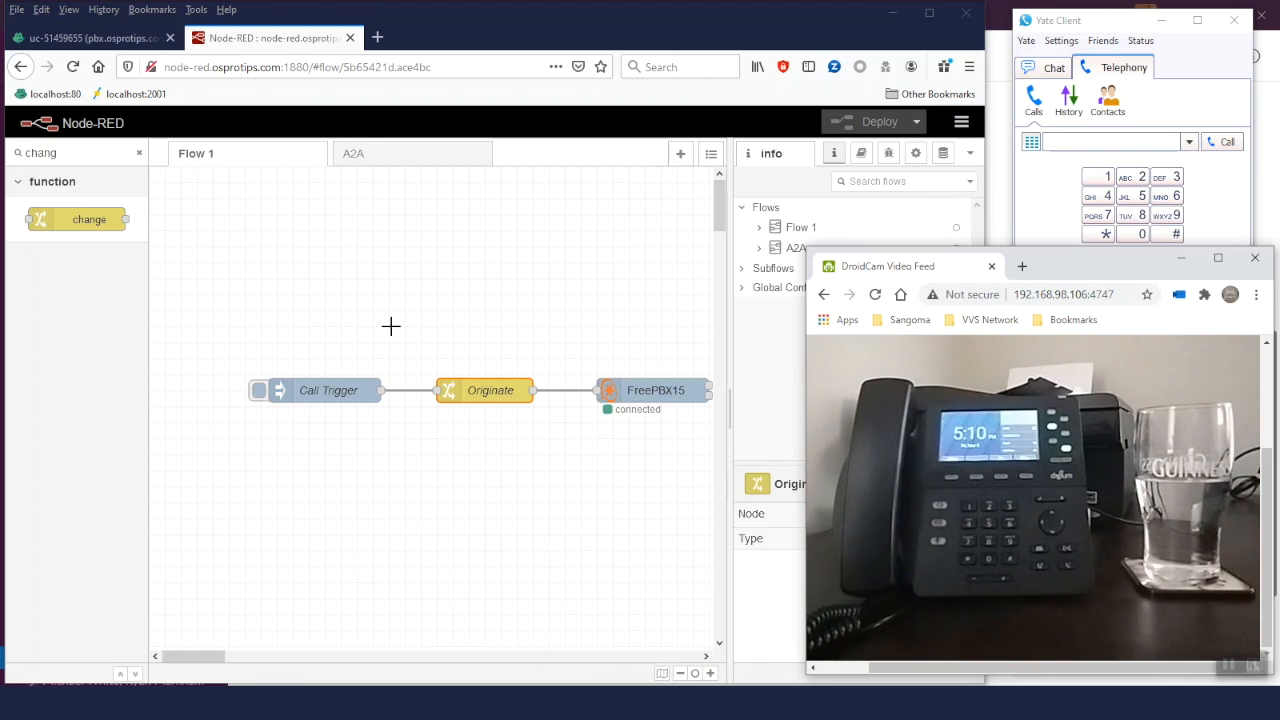
- Fire Call Trigger again, answer in Yate so extension 6003 rings, then bring Yate forward
left_click(257, 394)
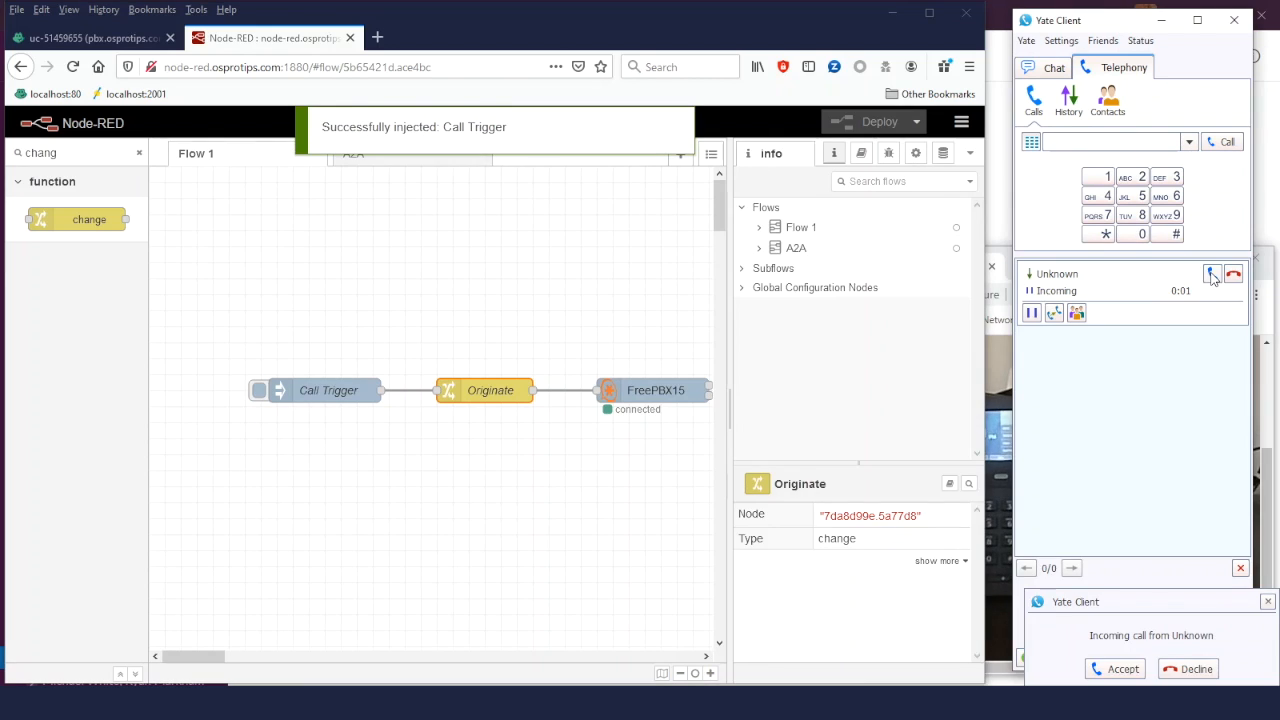
left_click(1212, 274)
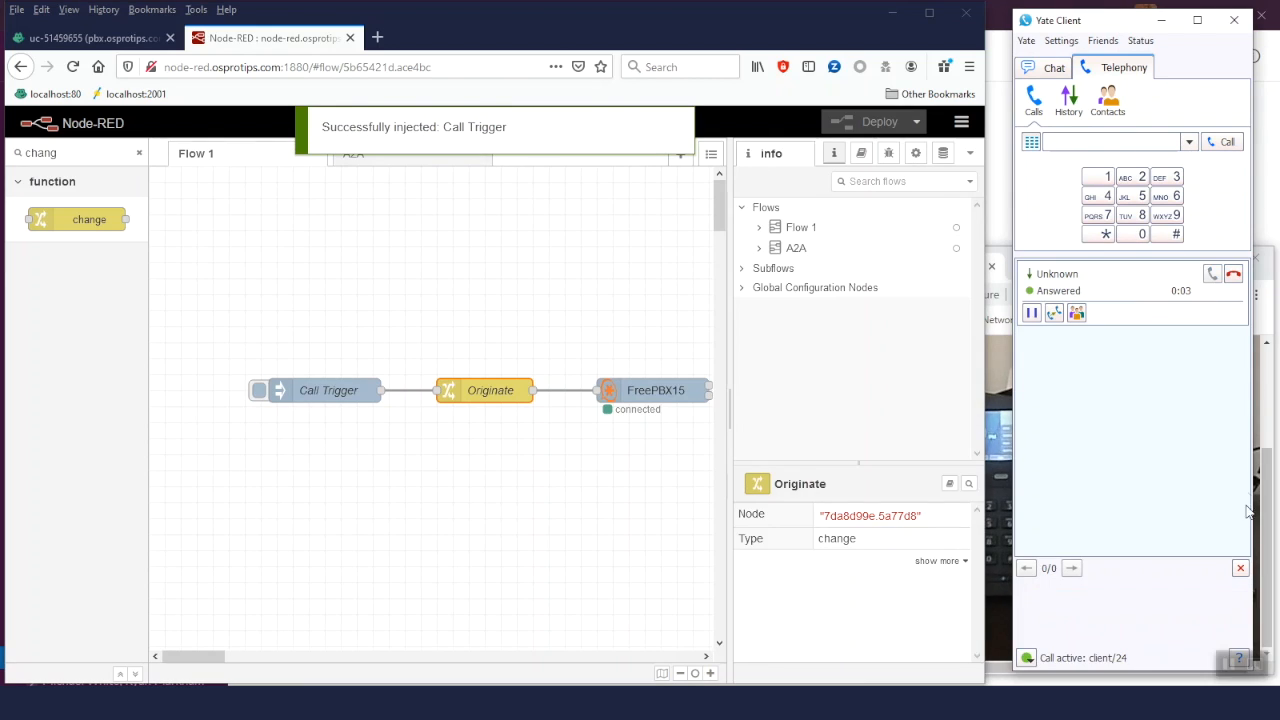
left_click(998, 391)
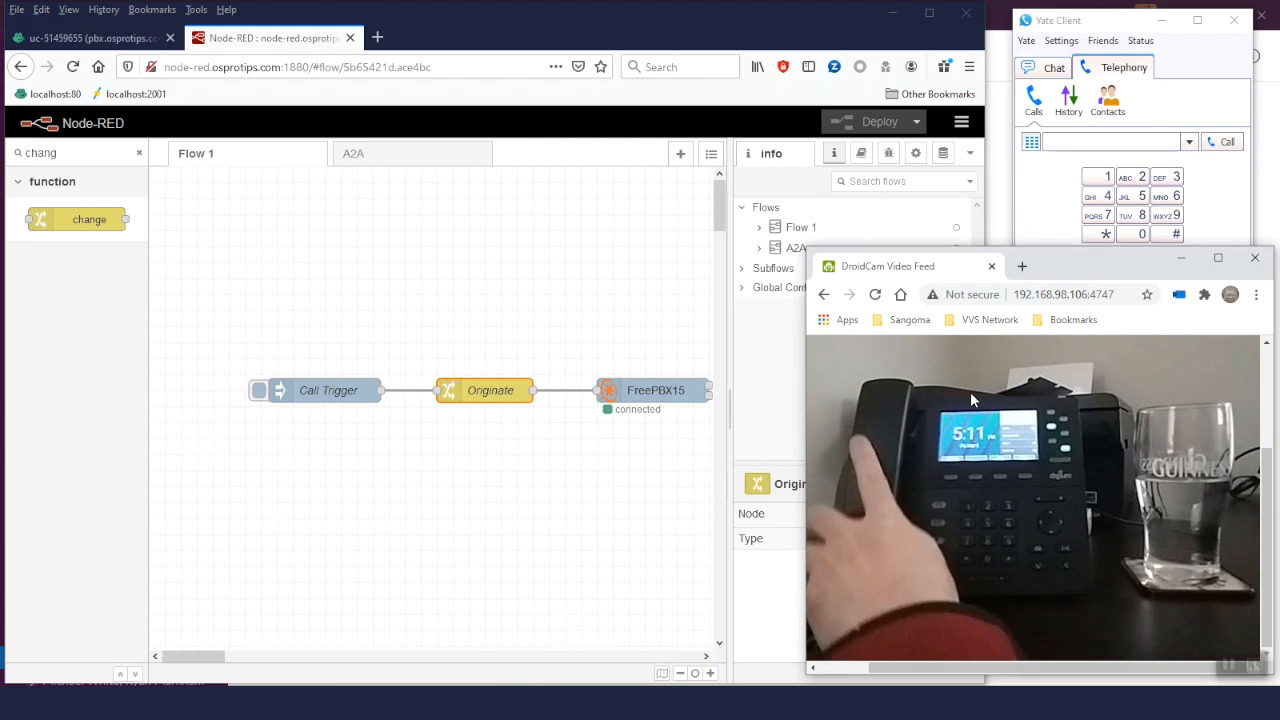
left_click(1105, 22)
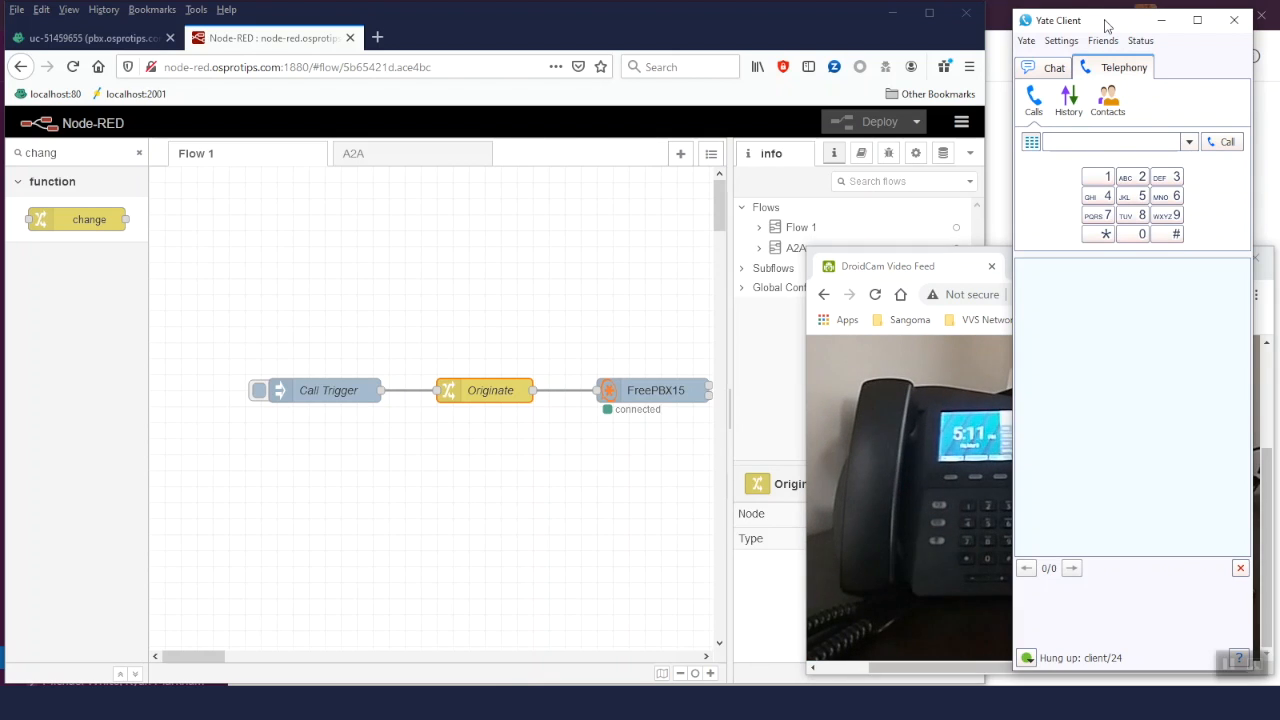
left_click(498, 398)
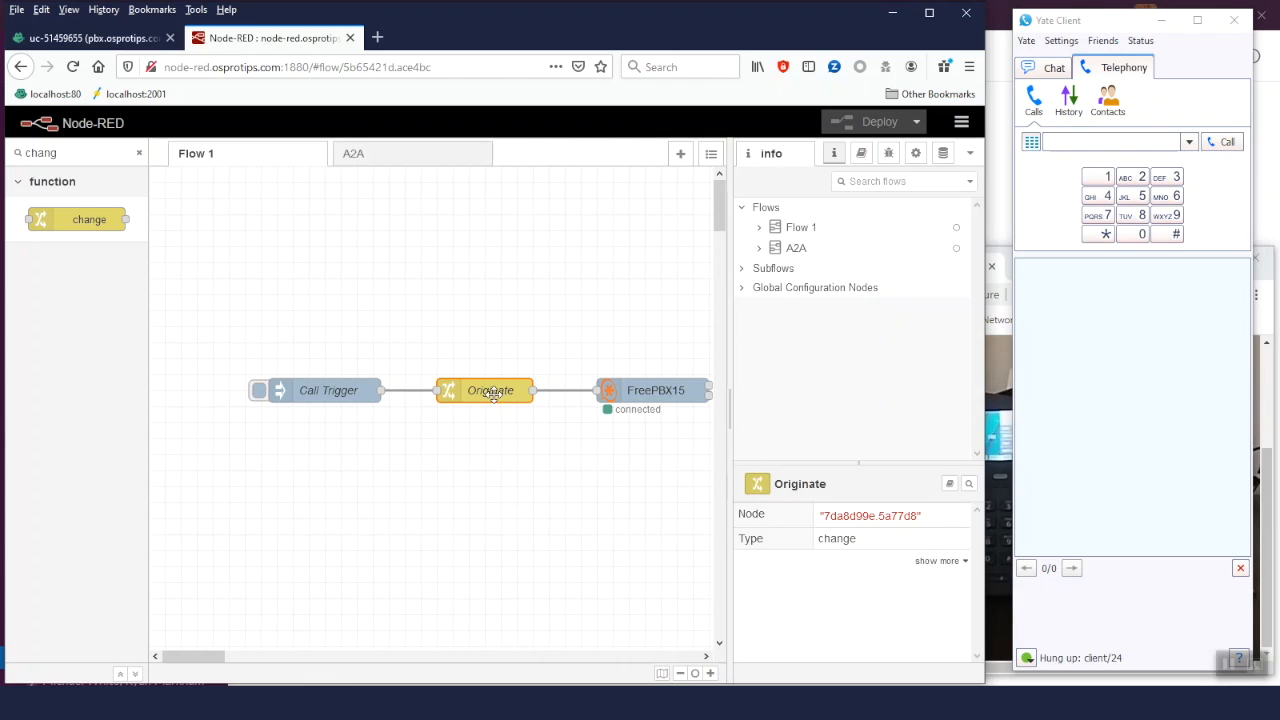
double_click(498, 398)
left_click_drag(528, 456, 291, 467)
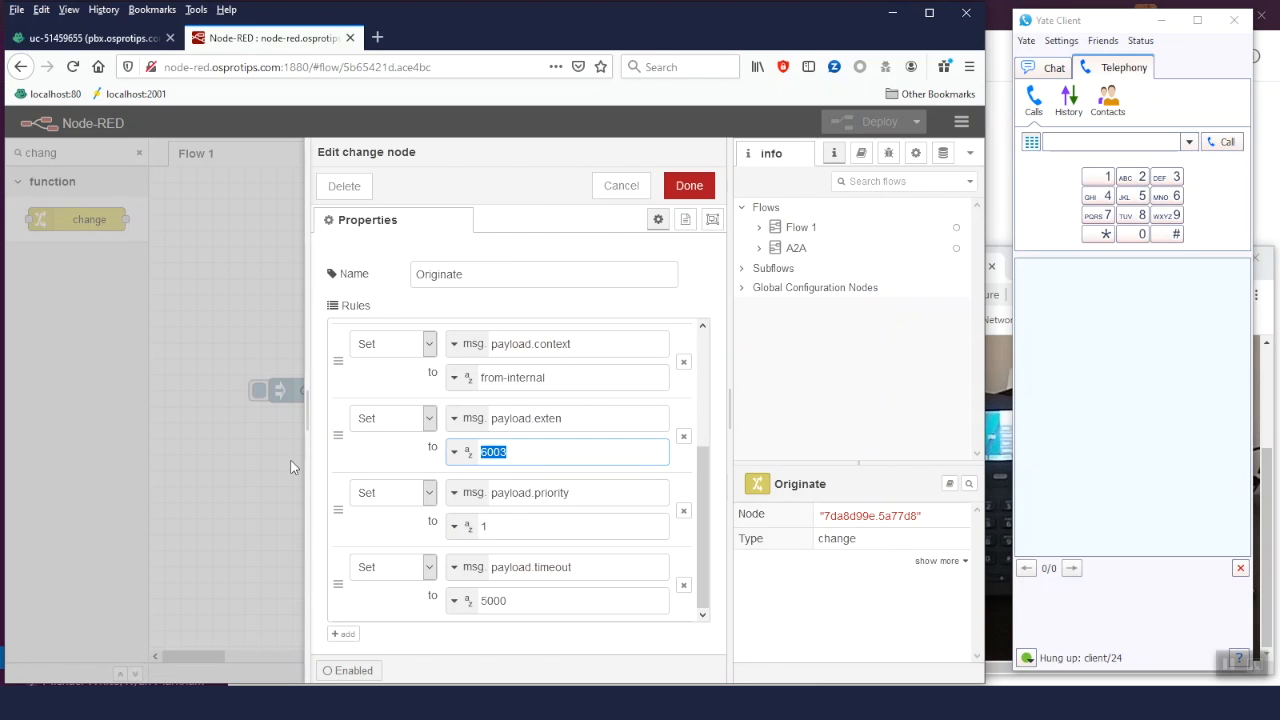
type("18005554444")
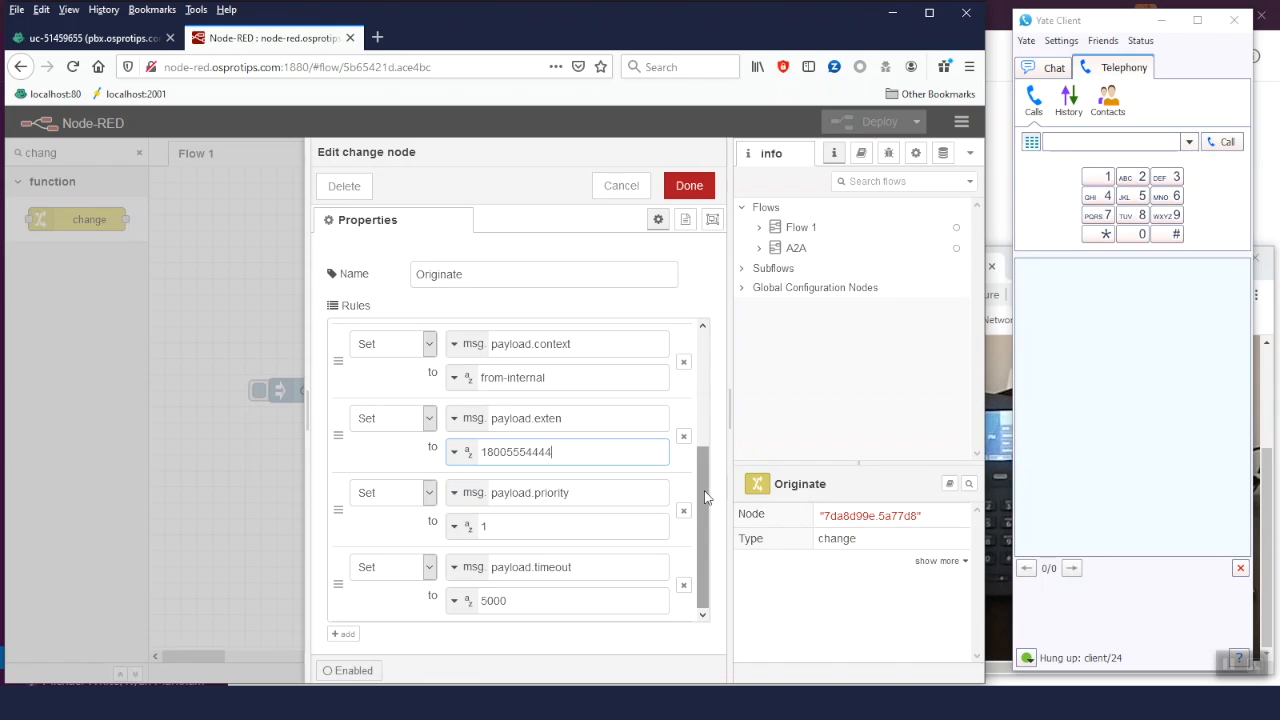
left_click(615, 185)
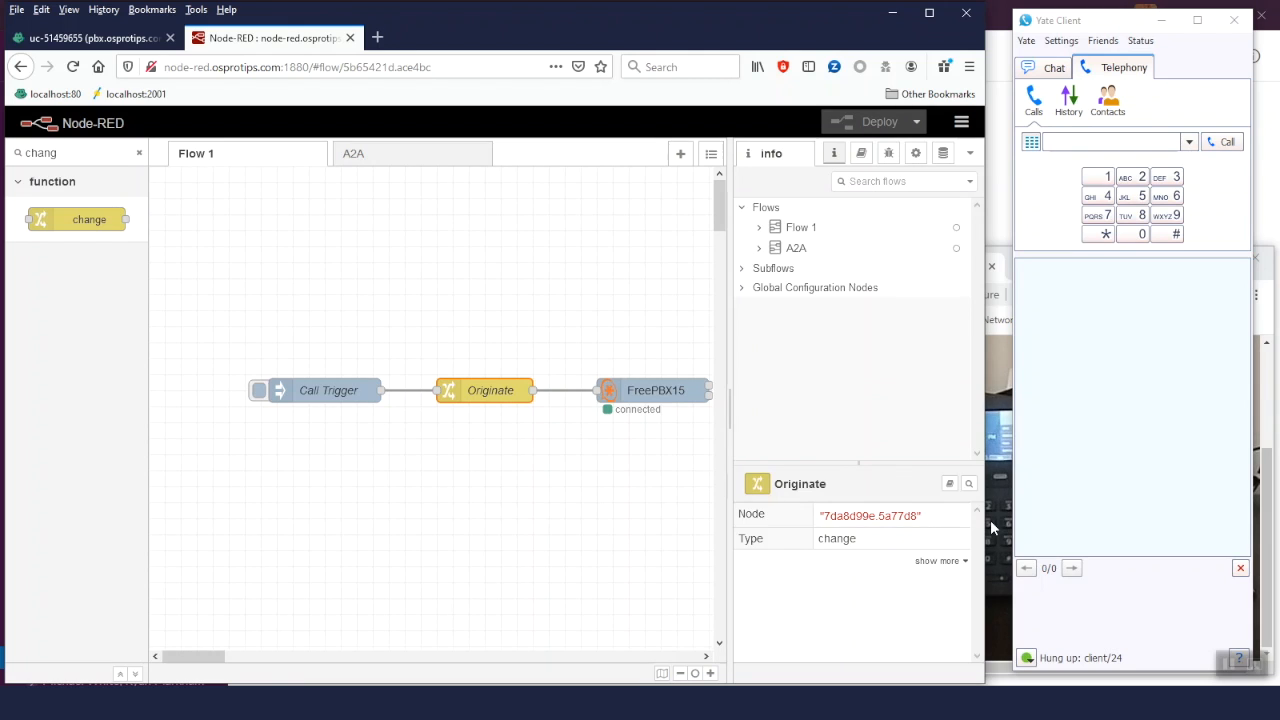
mouse_move(1229, 672)
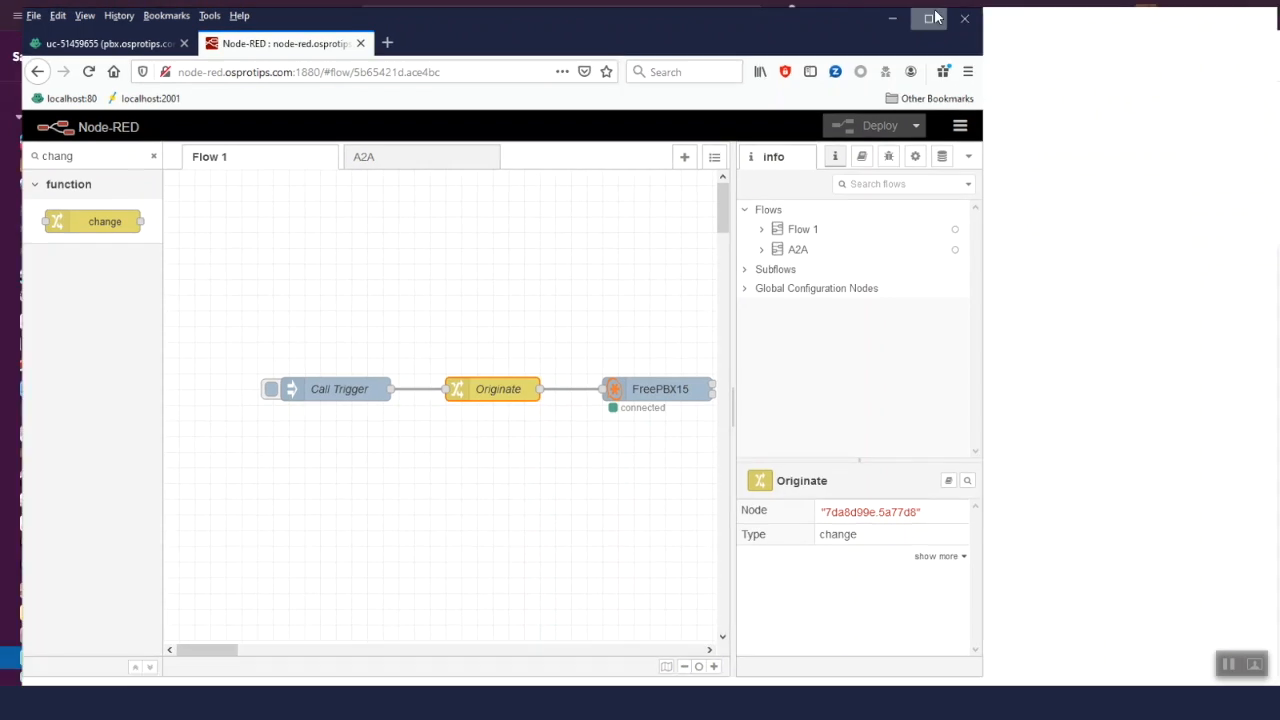
- Maximize the browser, clear the palette filter, and place a debug node above Originate
left_click(932, 18)
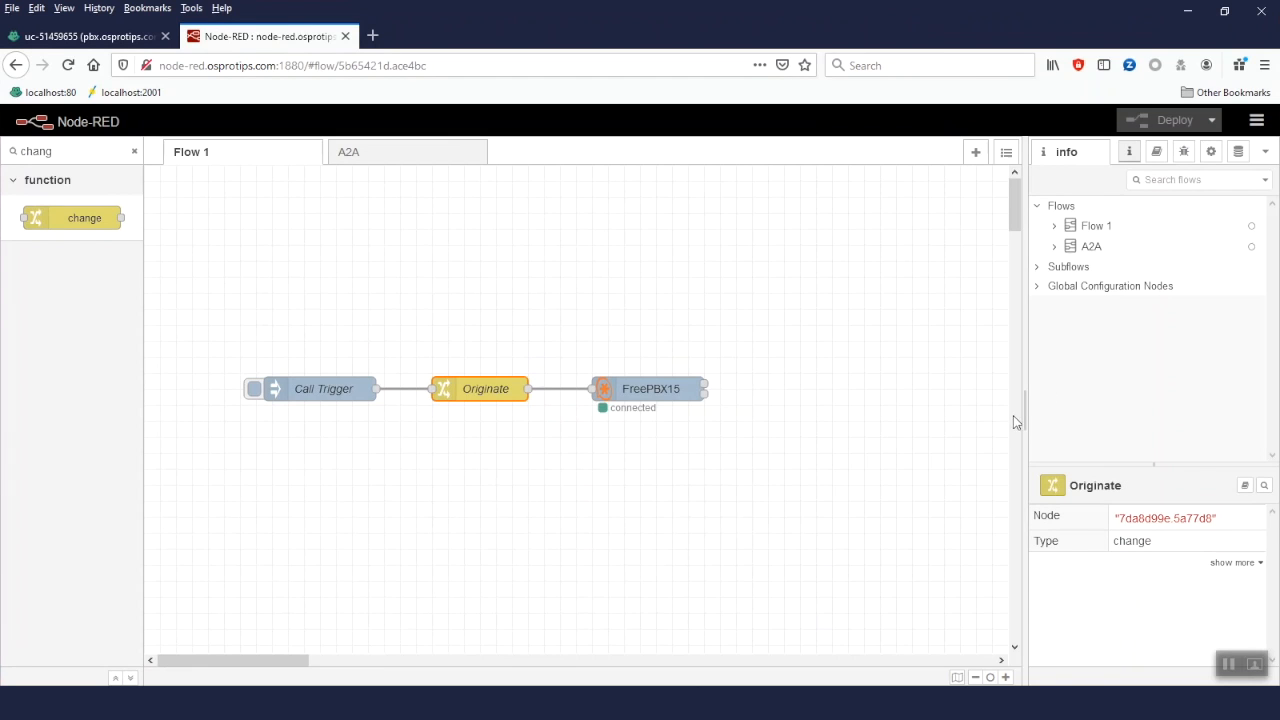
double_click(69, 151)
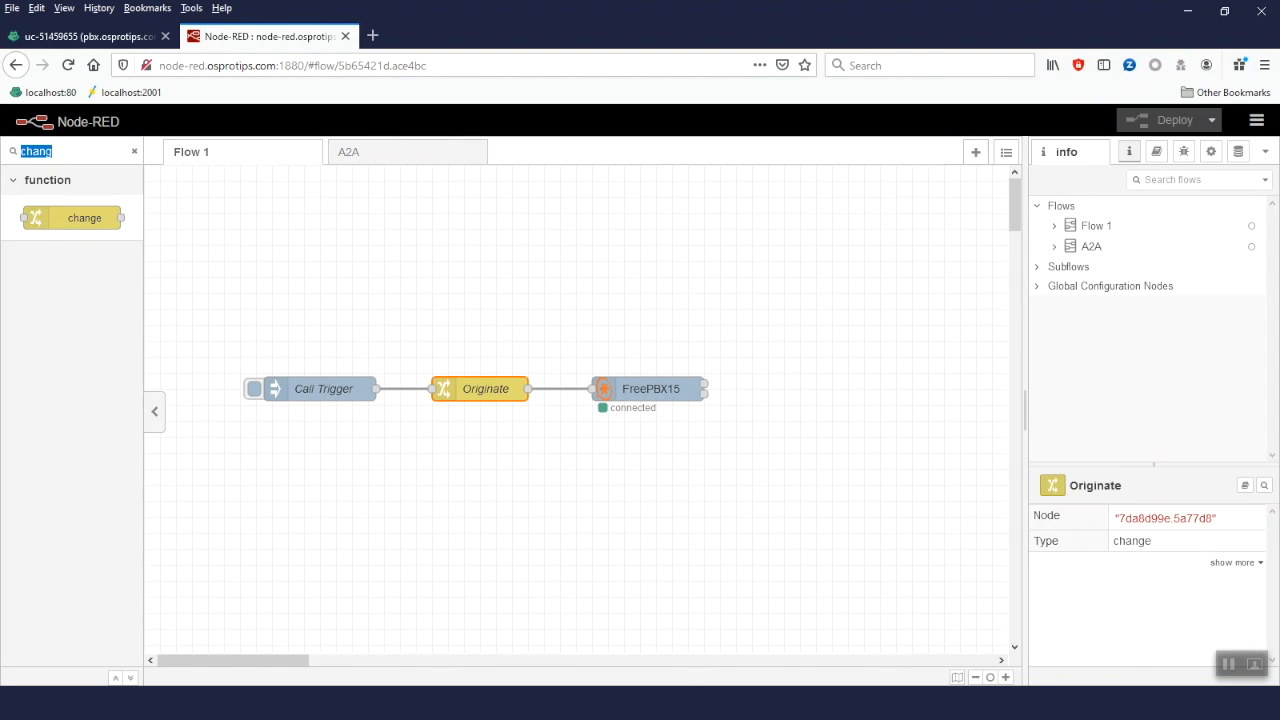
key("BackSpace")
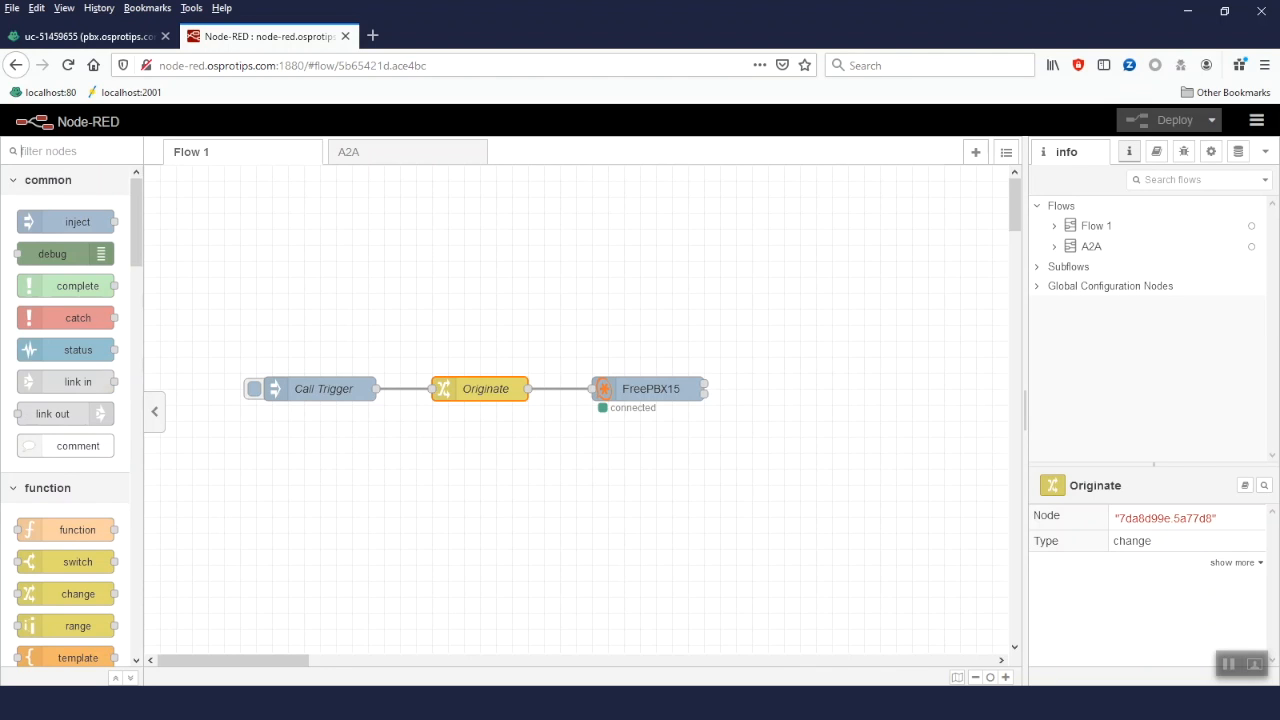
left_click_drag(62, 254, 454, 308)
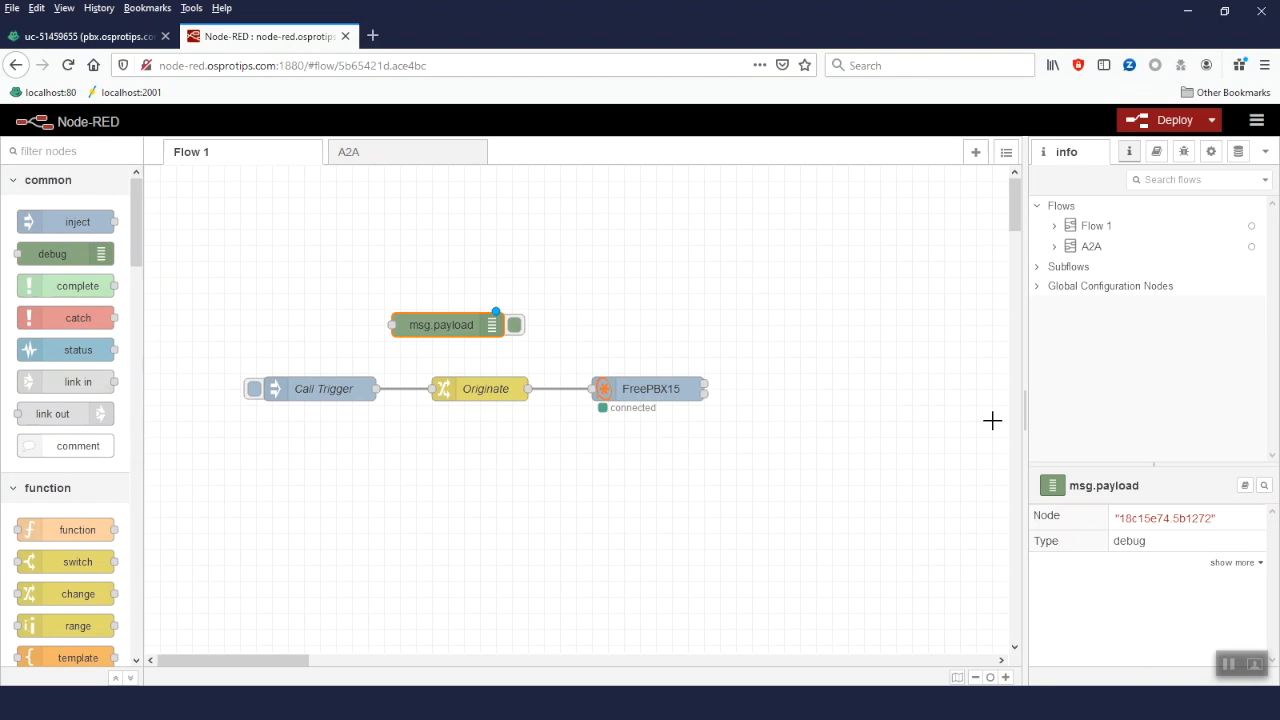
- Widen the sidebar and show the debug messages panel
mouse_move(1023, 408)
left_click_drag(1023, 408, 828, 408)
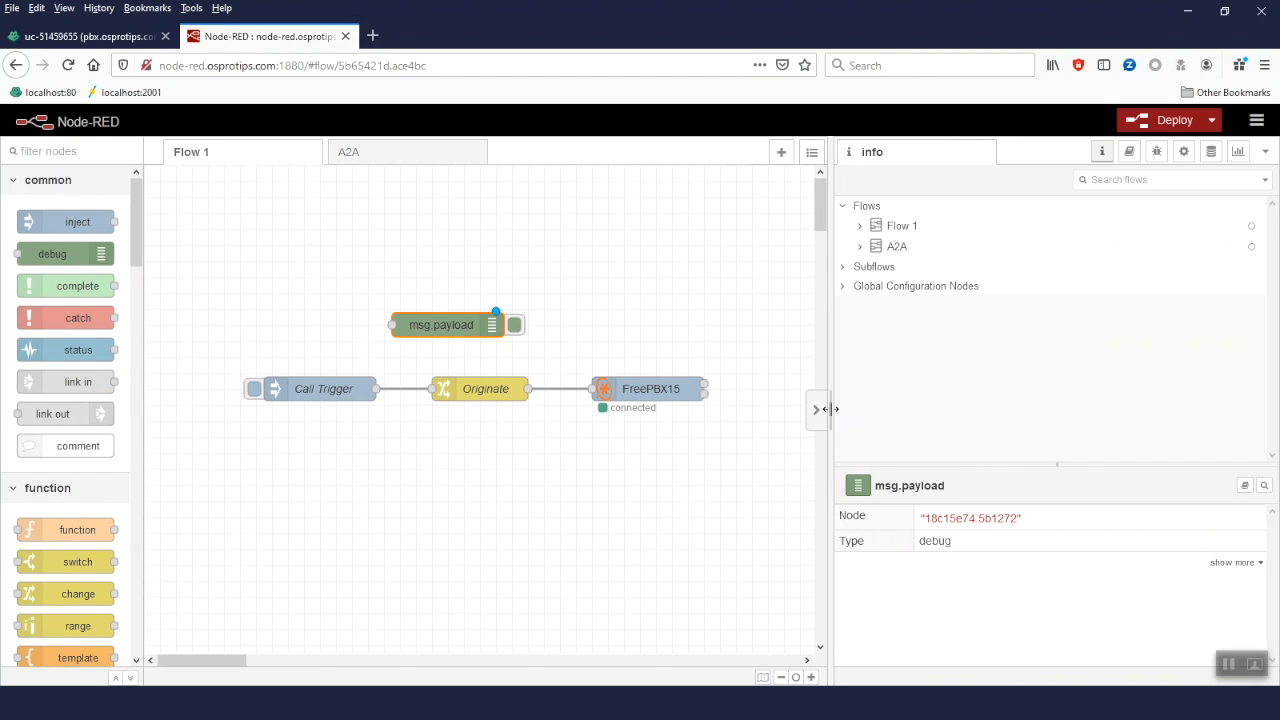
left_click(1156, 152)
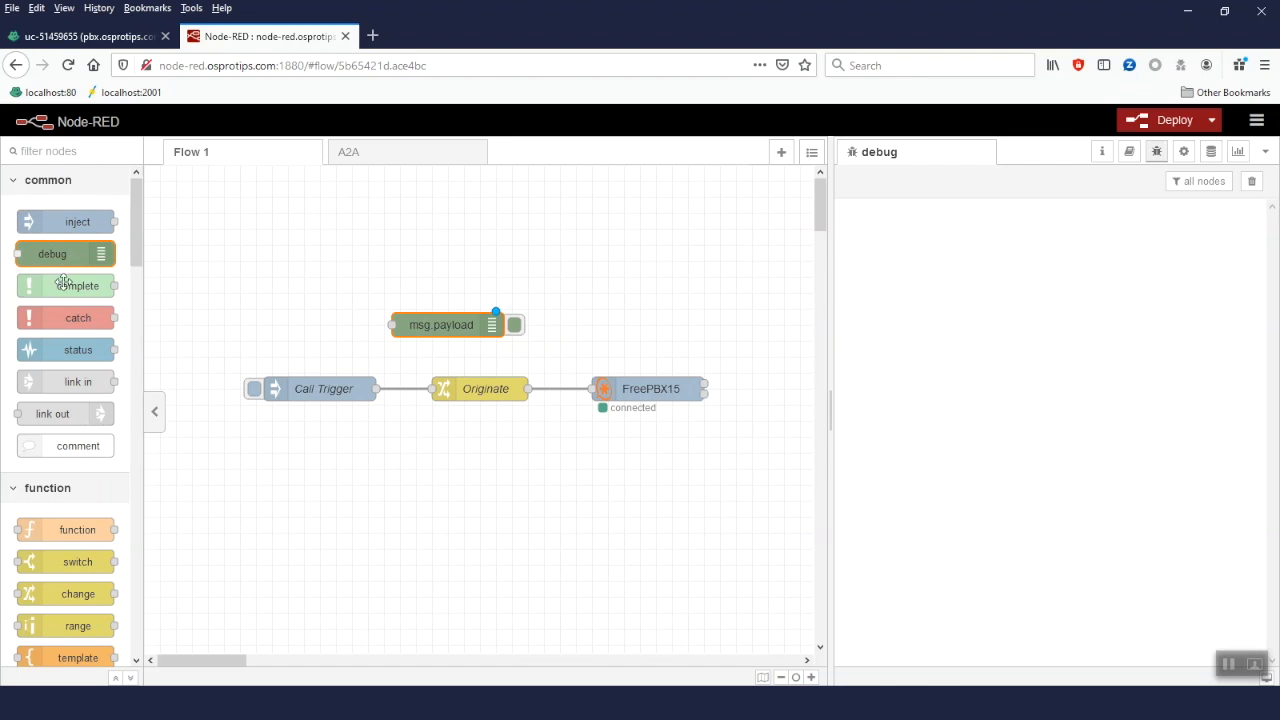
- Name the debug node 'Debug' and wire Call Trigger's output to it
double_click(428, 325)
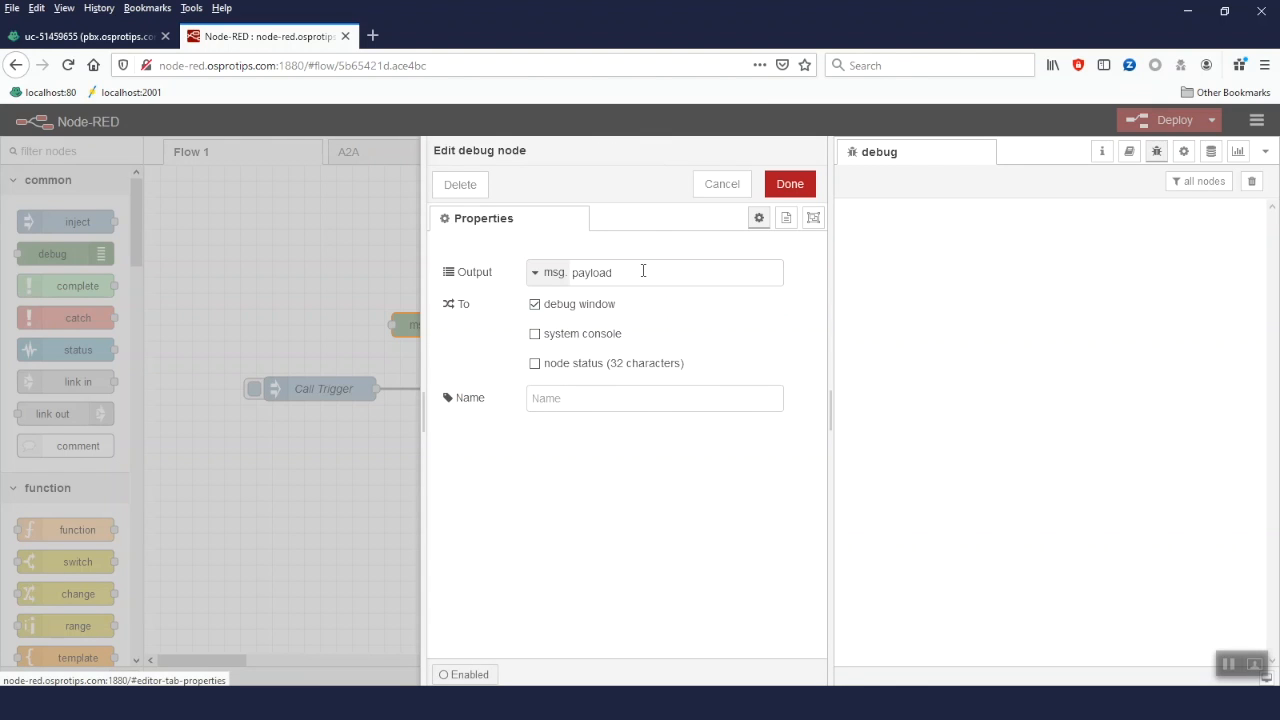
left_click(627, 394)
type("Debug")
left_click(790, 186)
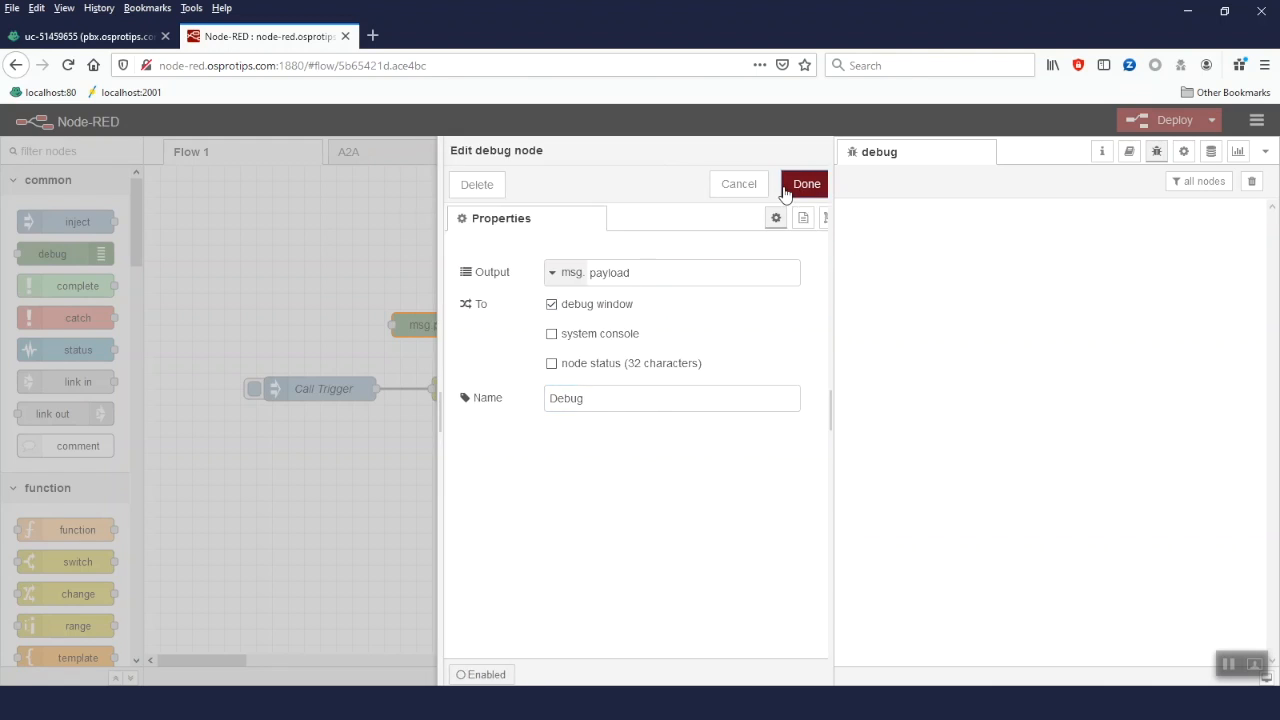
mouse_move(377, 388)
left_mouse_down()
mouse_move(386, 316)
mouse_move(532, 290)
left_mouse_up()
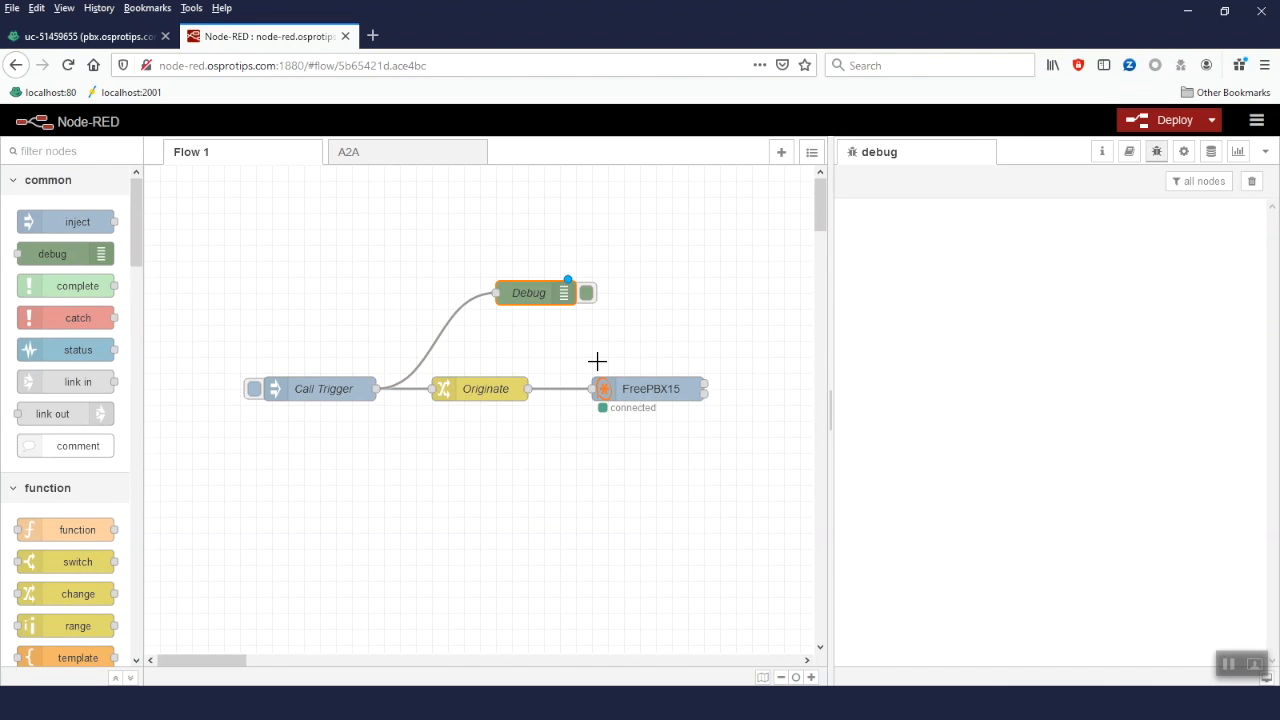
- Deploy the flow, fire Call Trigger as a test, and decline the incoming call
left_click(1170, 121)
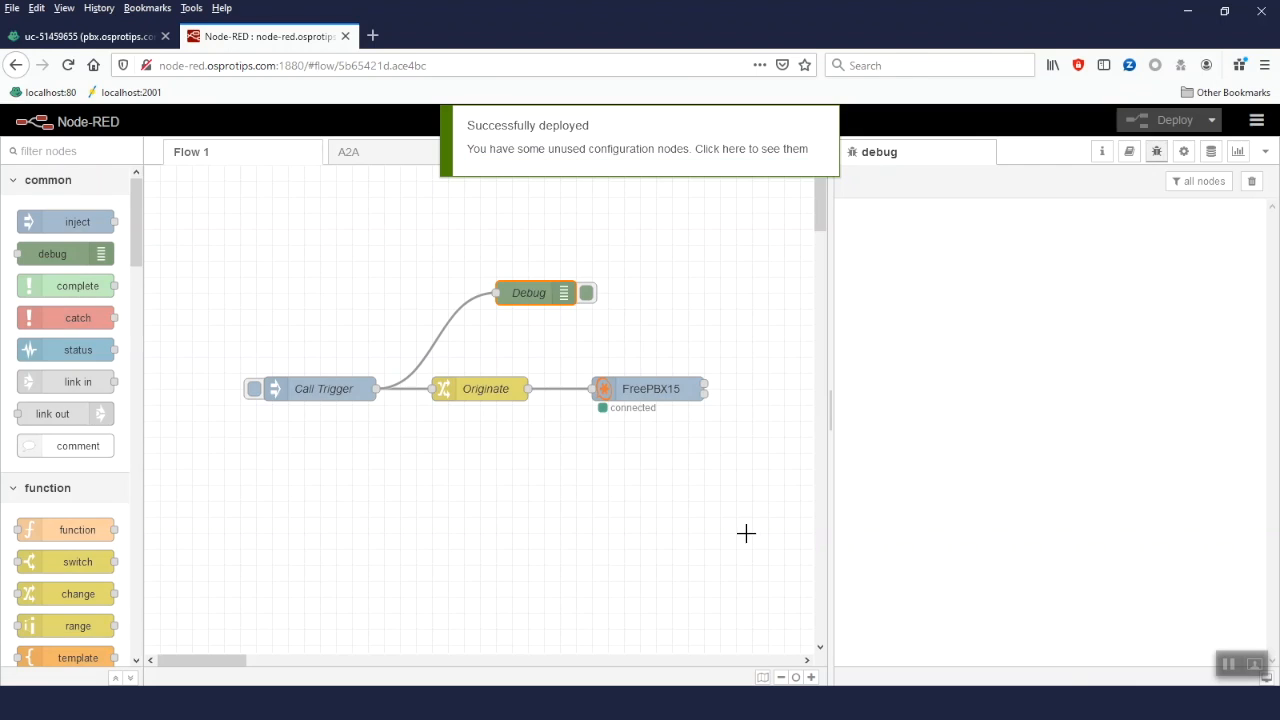
left_click(586, 295)
left_click(586, 294)
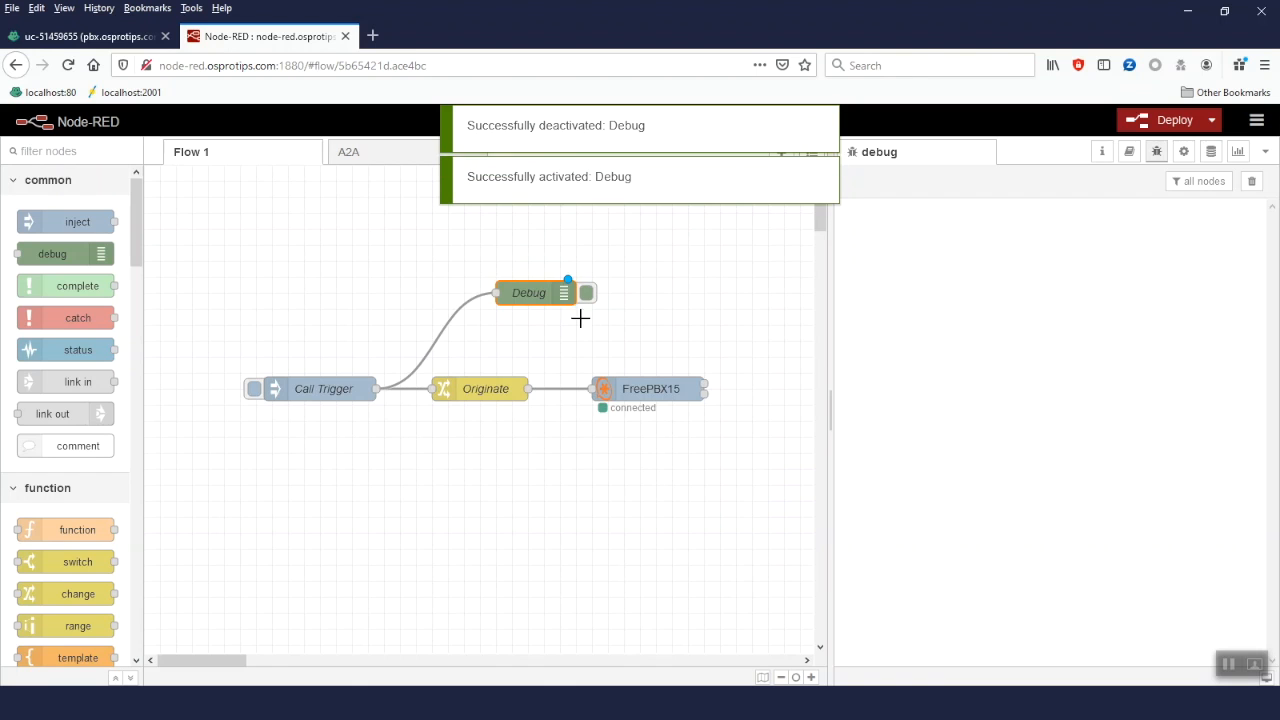
left_click(1178, 120)
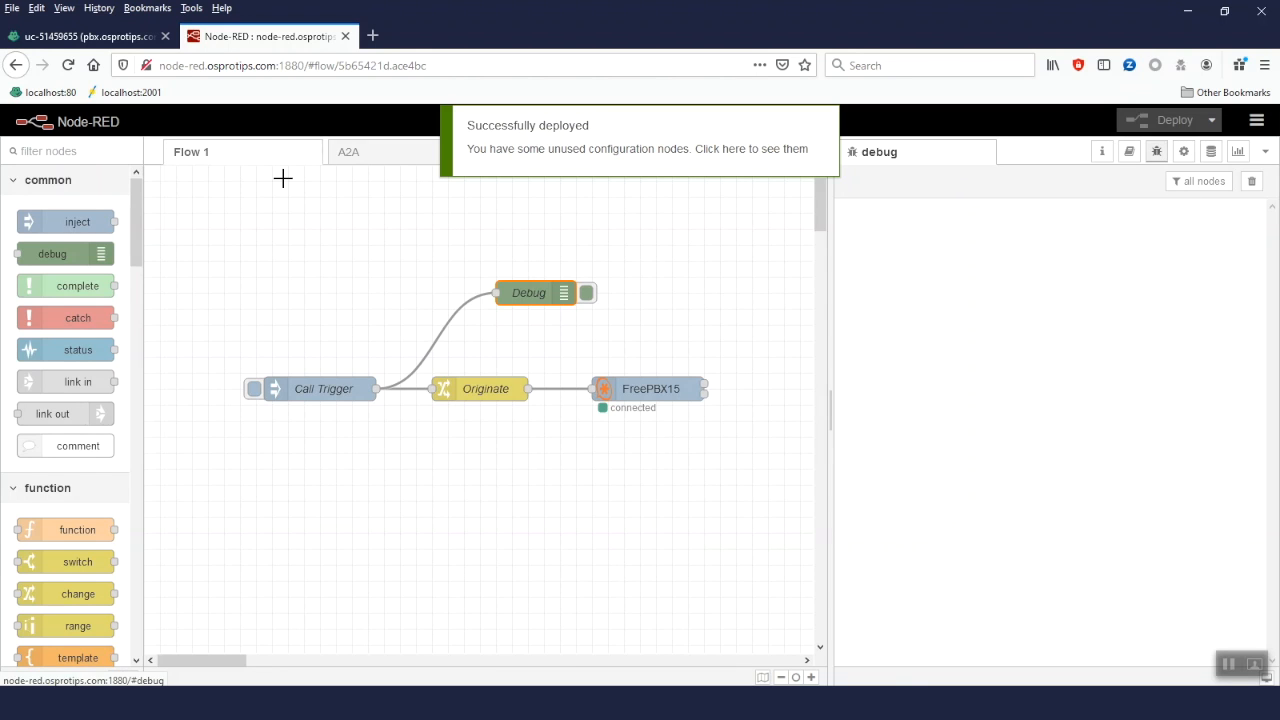
left_click(254, 390)
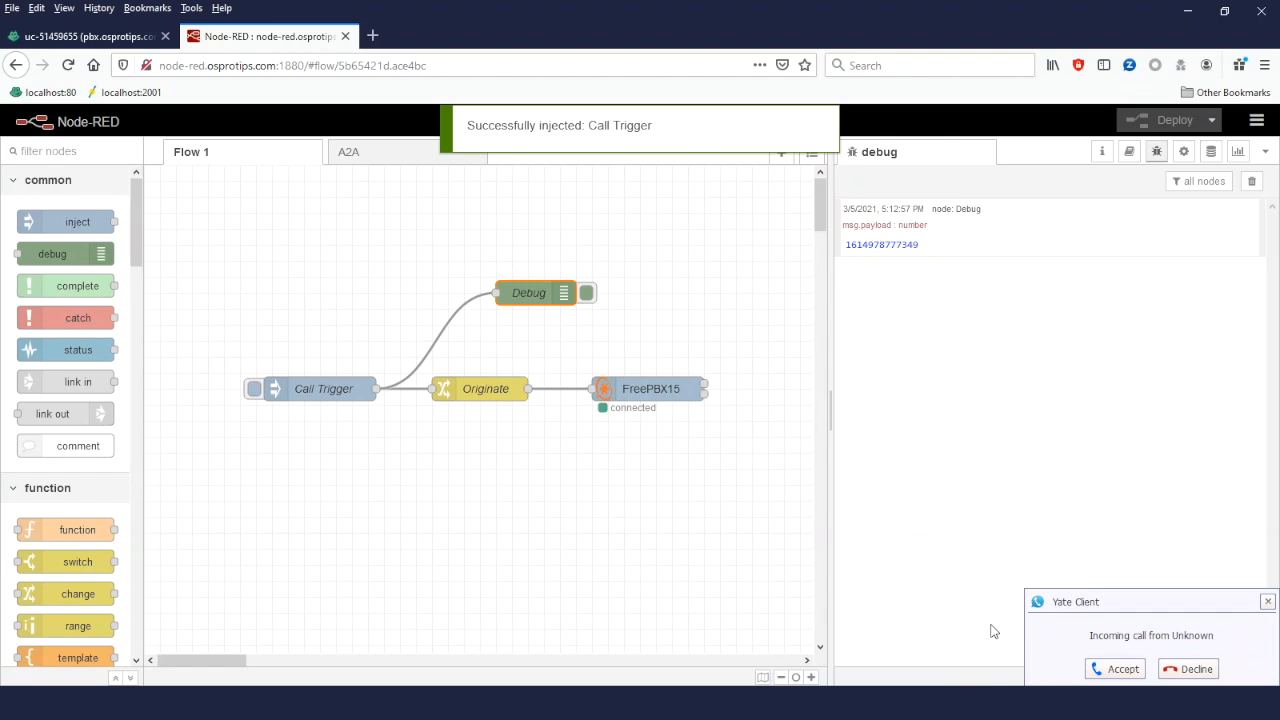
left_click(1203, 673)
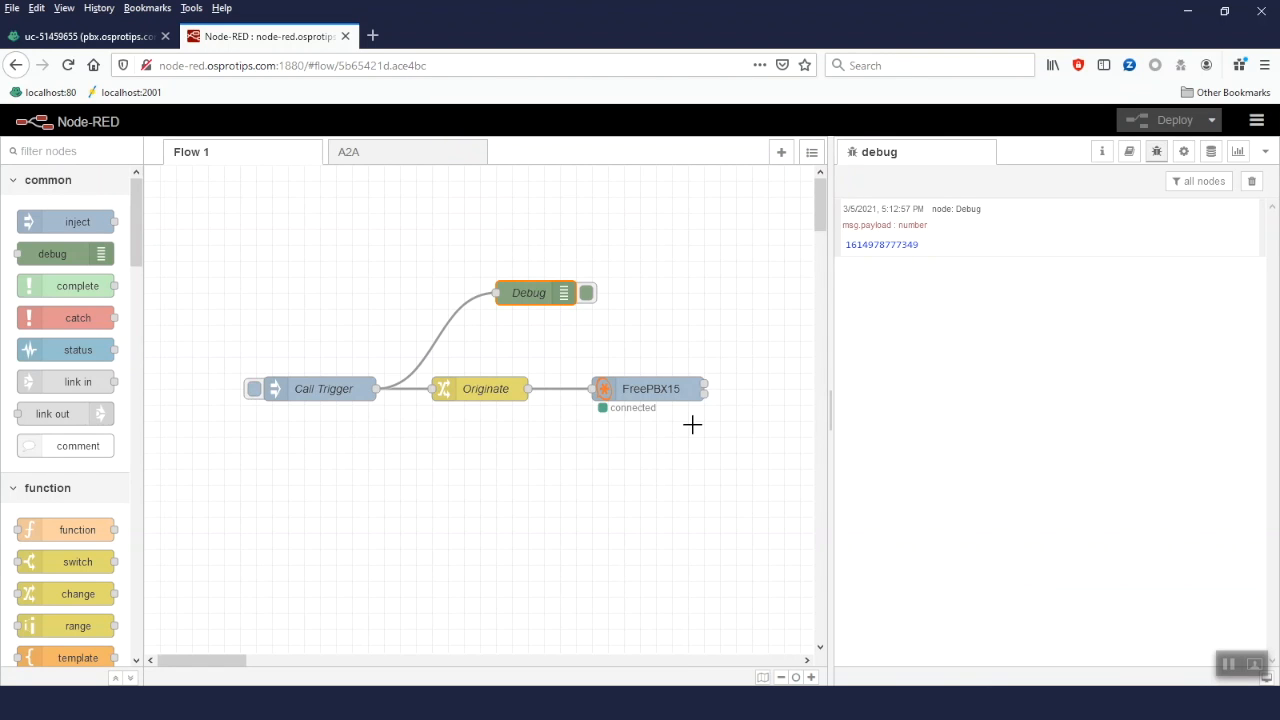
- Set the FreePBX15 node to Disabled and redeploy the flow
double_click(649, 391)
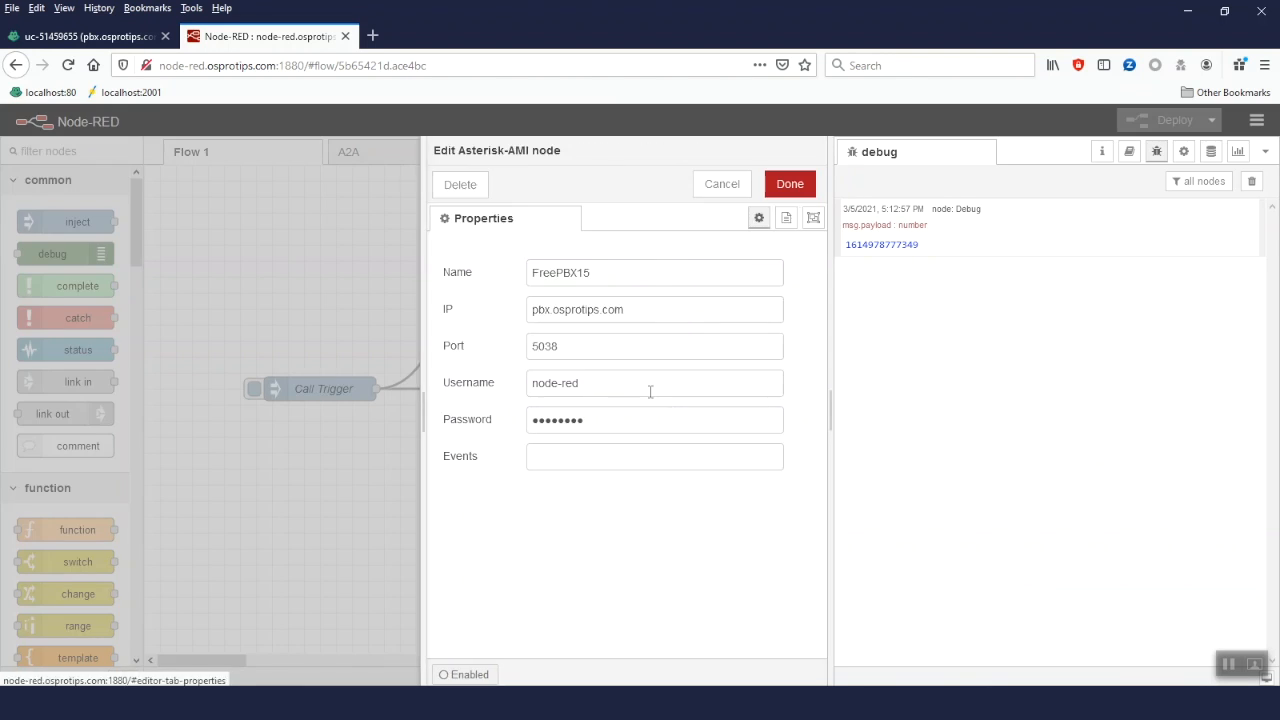
left_click(474, 677)
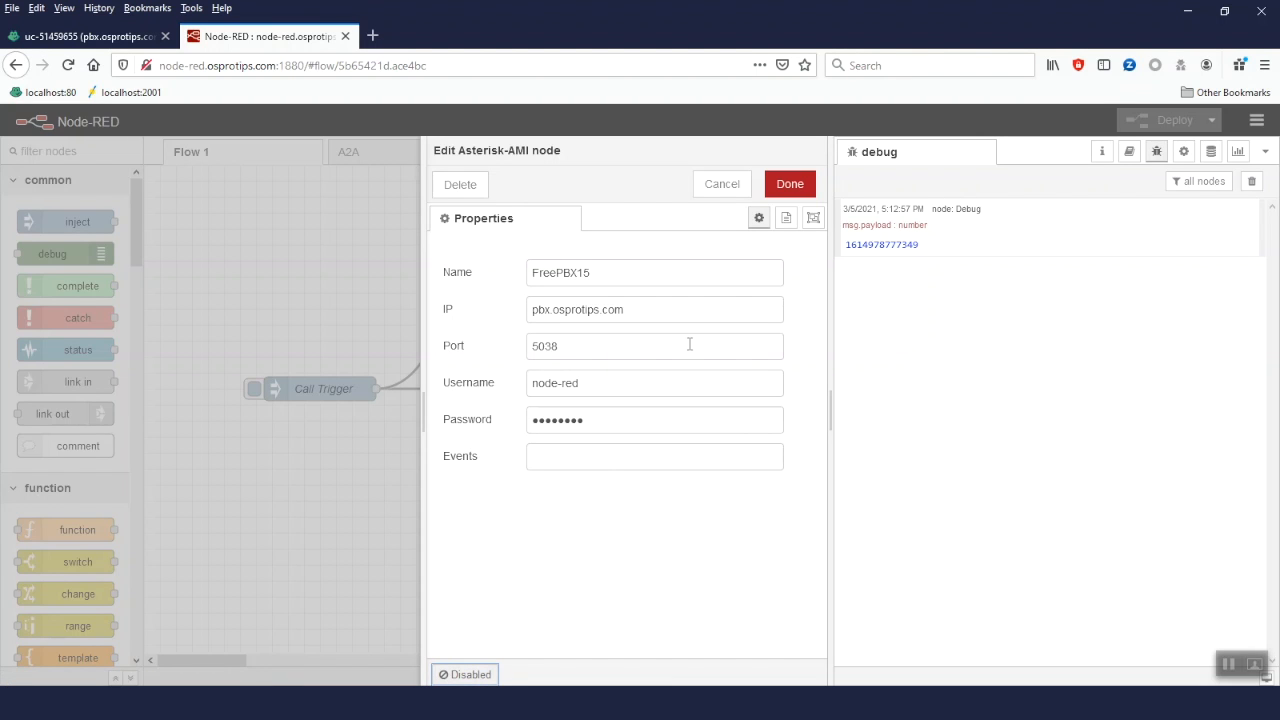
left_click(790, 186)
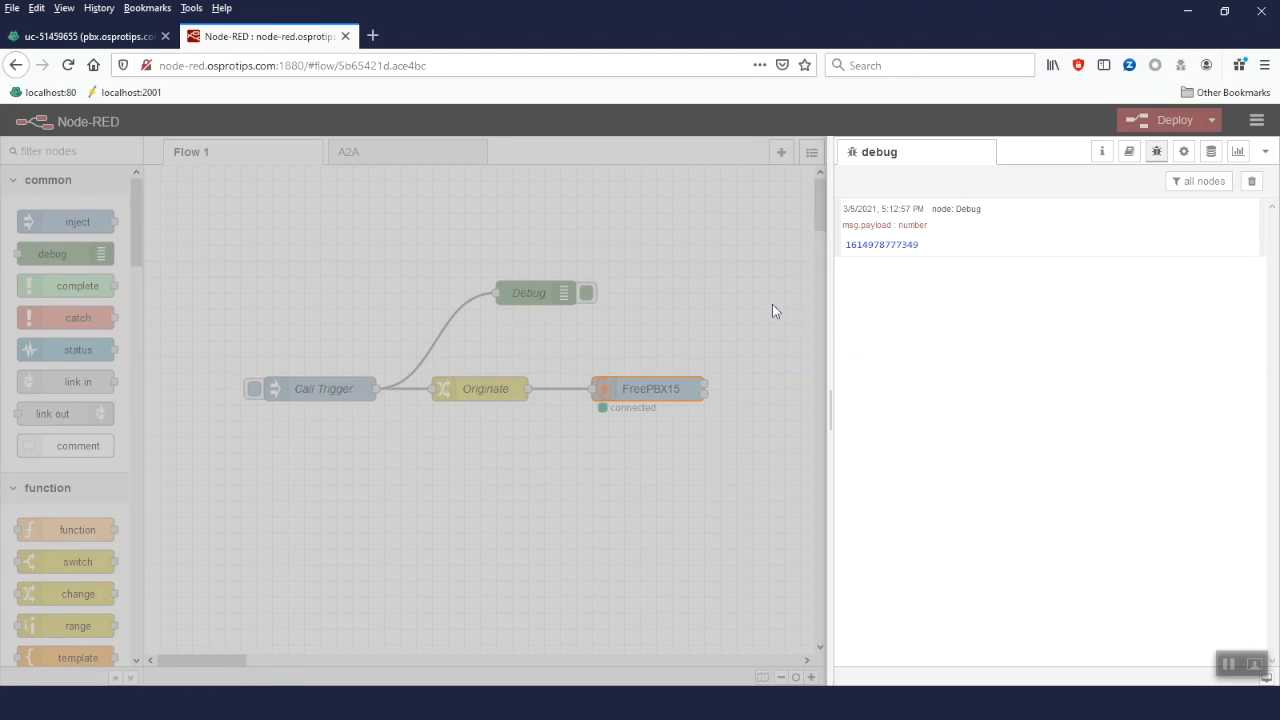
left_click(1165, 118)
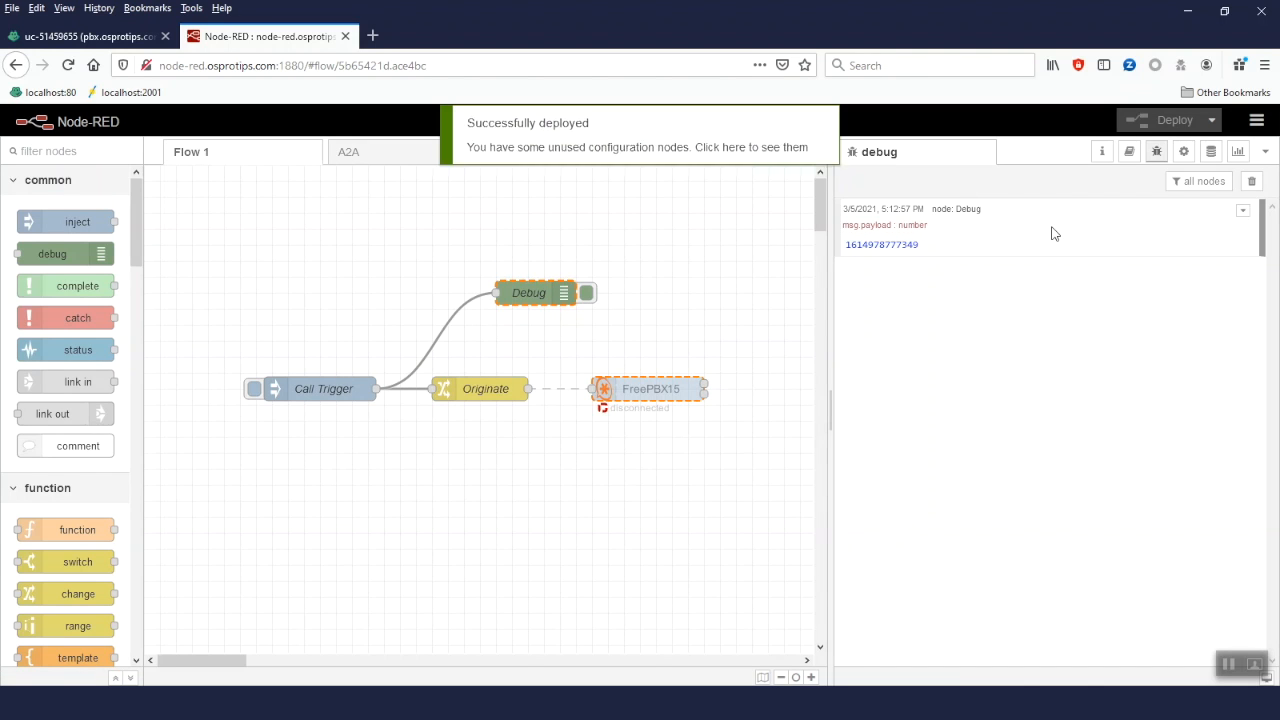
- Review Call Trigger's settings unchanged and delete its wire to the Debug node
double_click(333, 394)
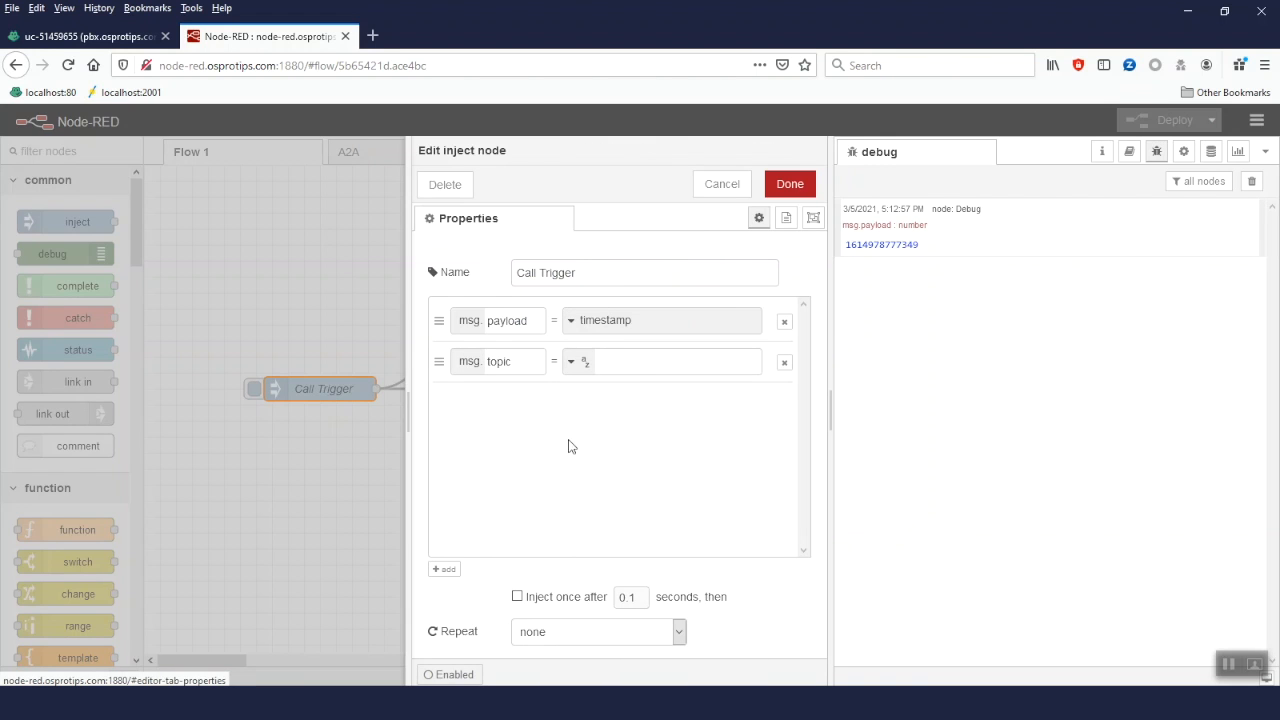
left_click(805, 192)
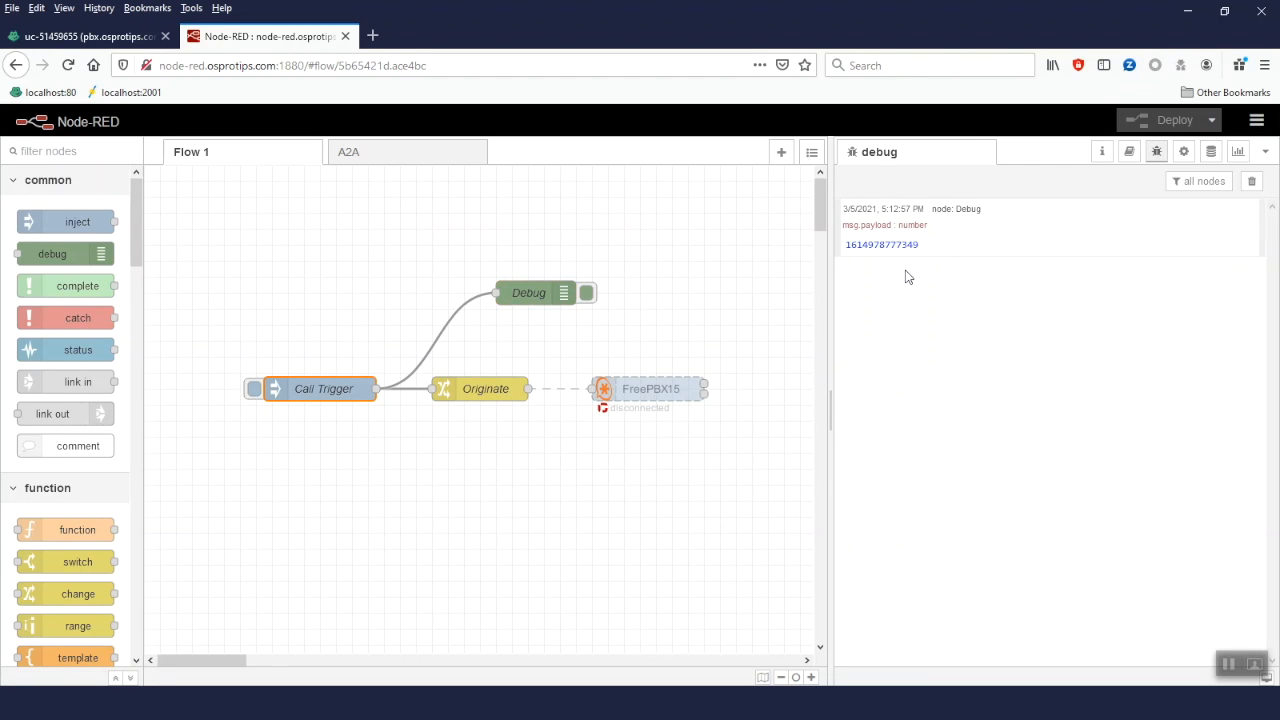
left_click(446, 323)
key("Delete")
- Wire Originate's output to Debug, deploy with Ctrl+D, and clear old debug messages
left_click_drag(548, 294, 645, 279)
left_click_drag(530, 389, 596, 277)
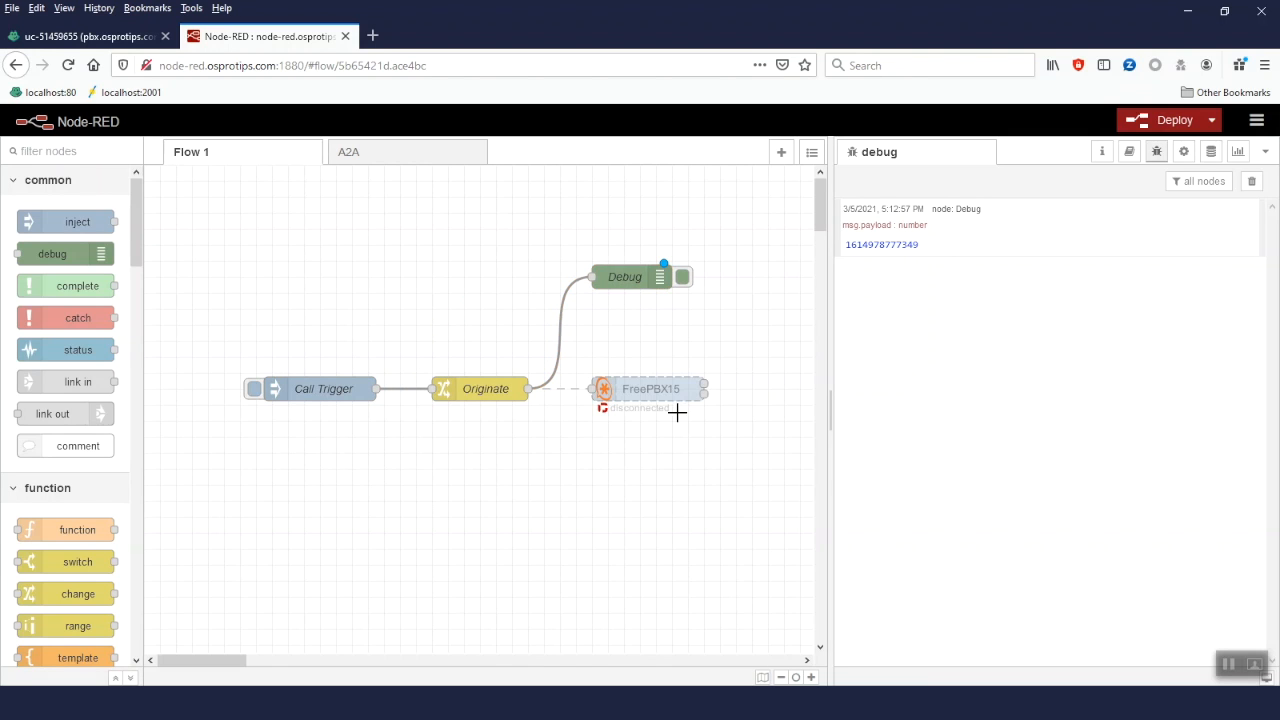
key("ctrl+d")
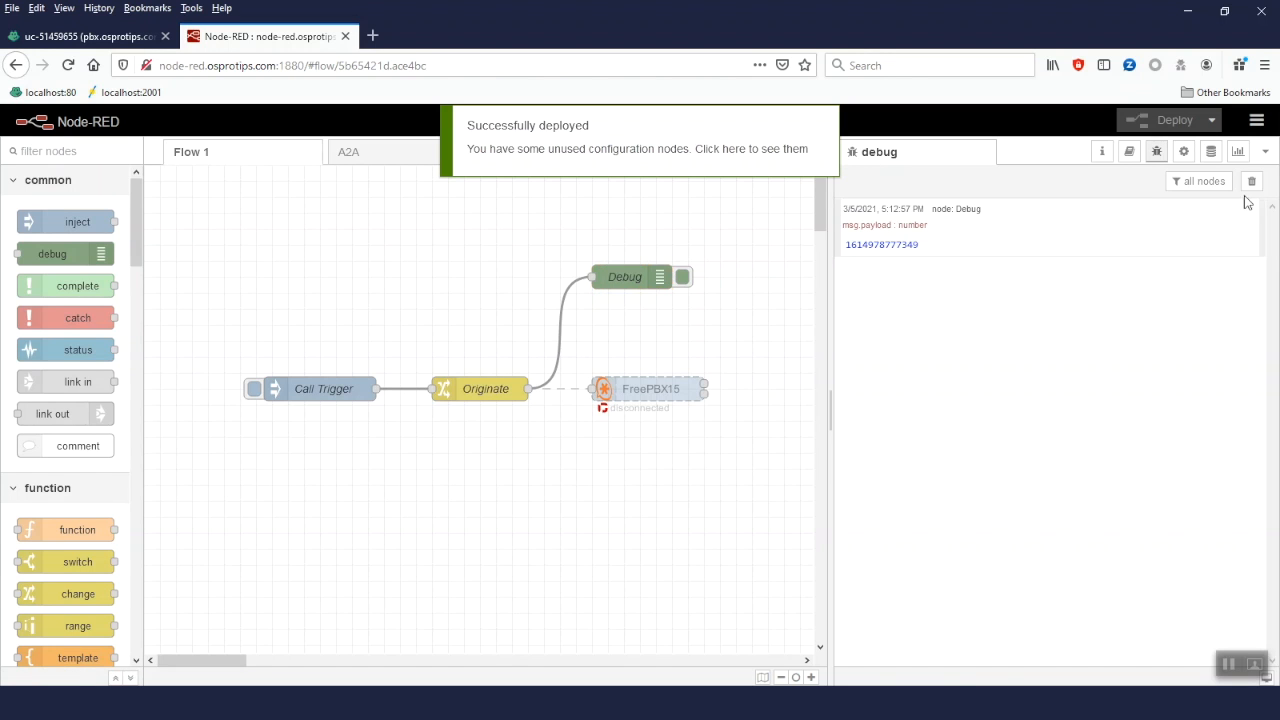
left_click(1251, 182)
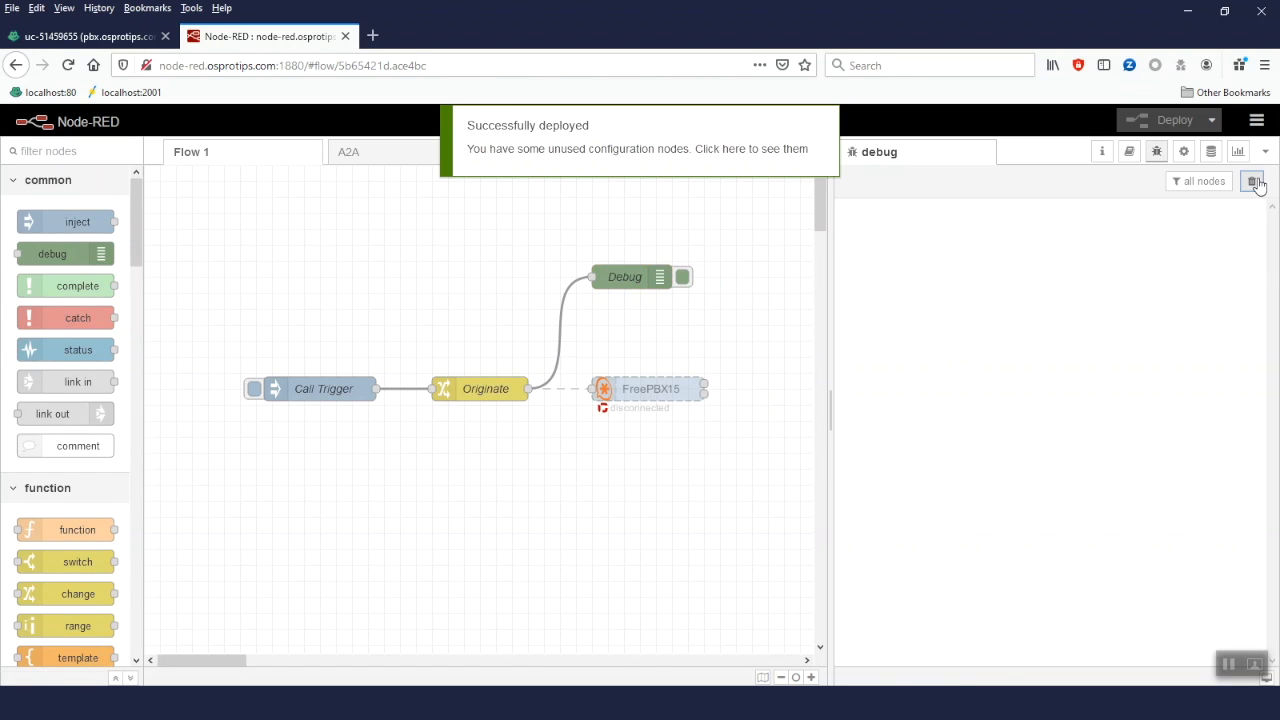
- Fire Call Trigger and expand the payload, highlighting action Originate, channel 6002 and exten 6003
left_click(254, 390)
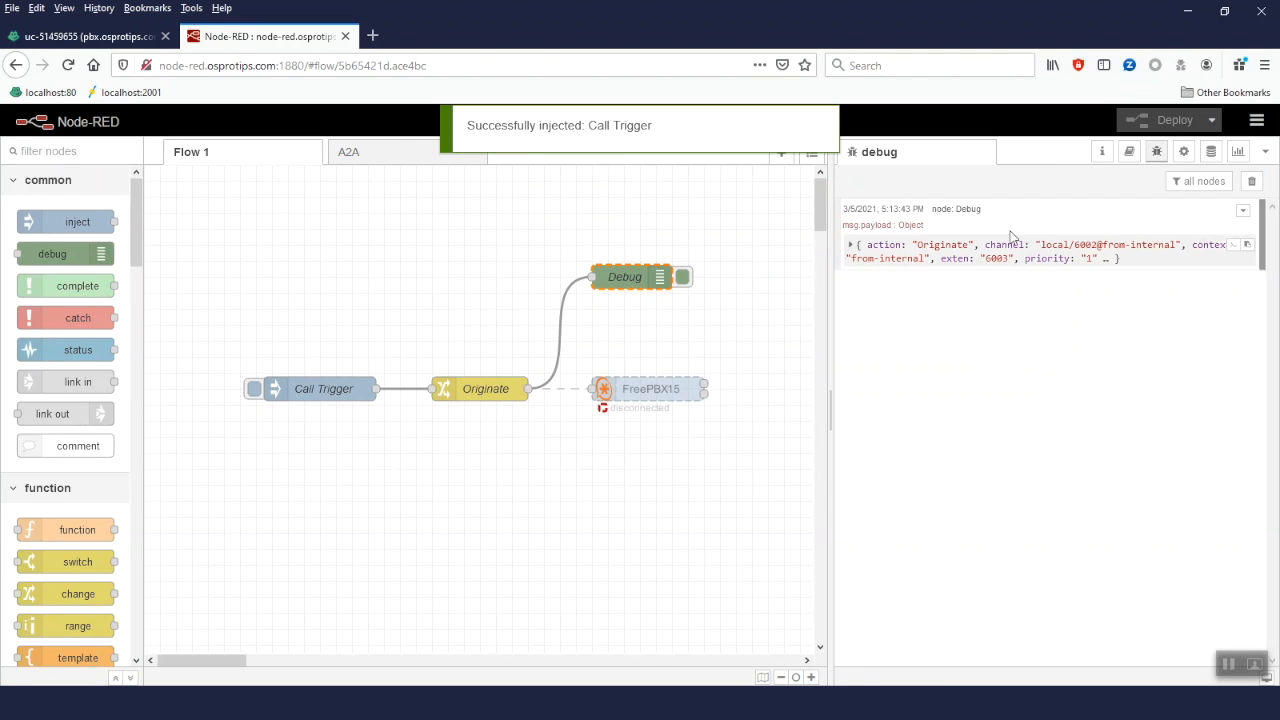
left_click(1021, 259)
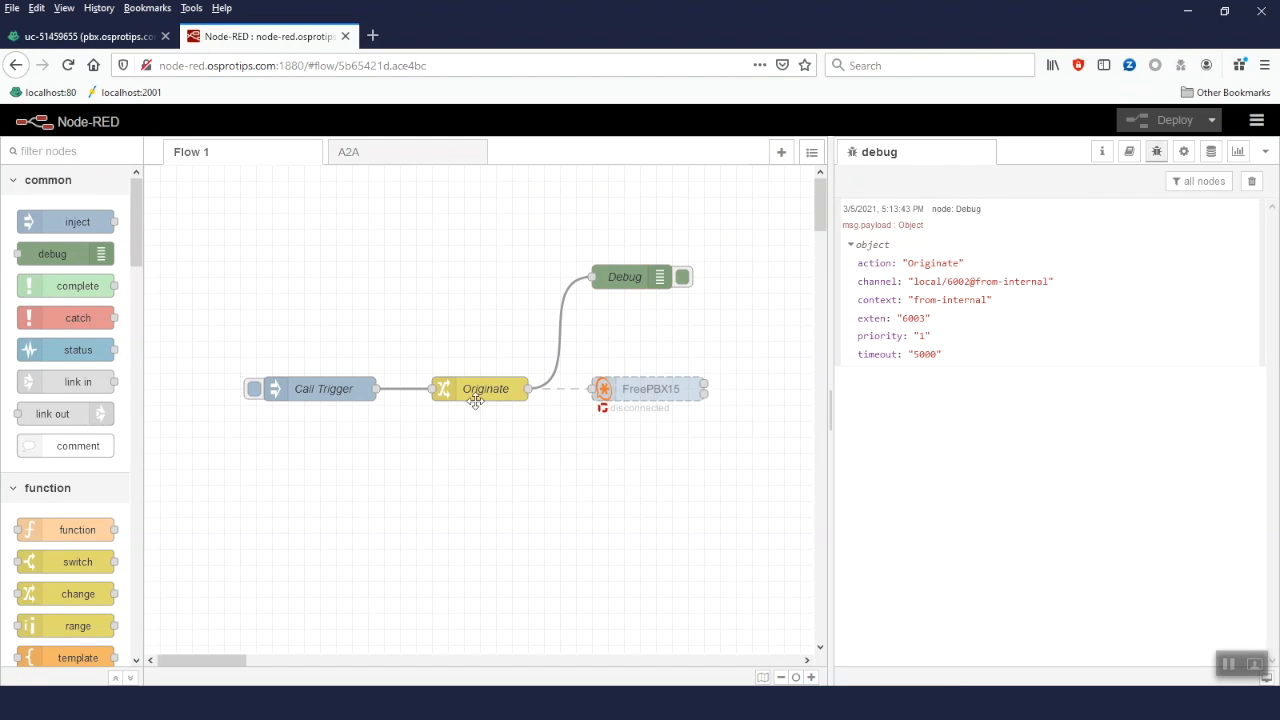
double_click(909, 262)
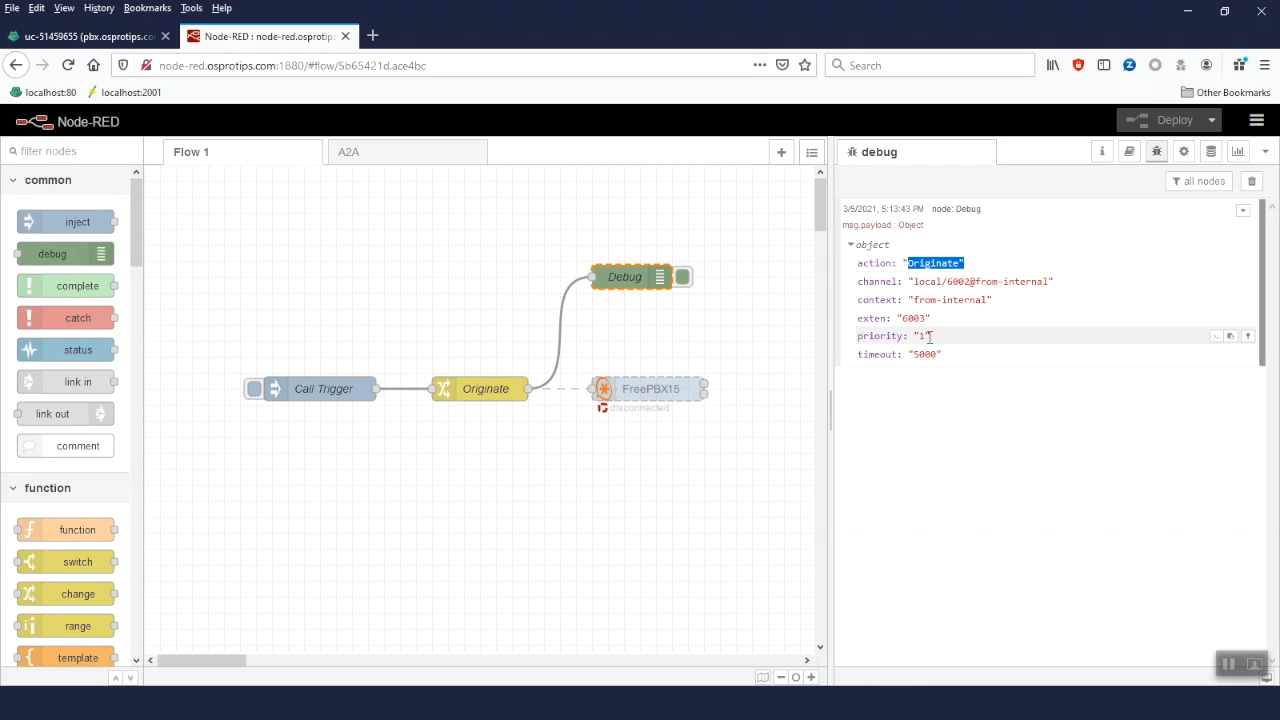
left_click_drag(946, 281, 970, 281)
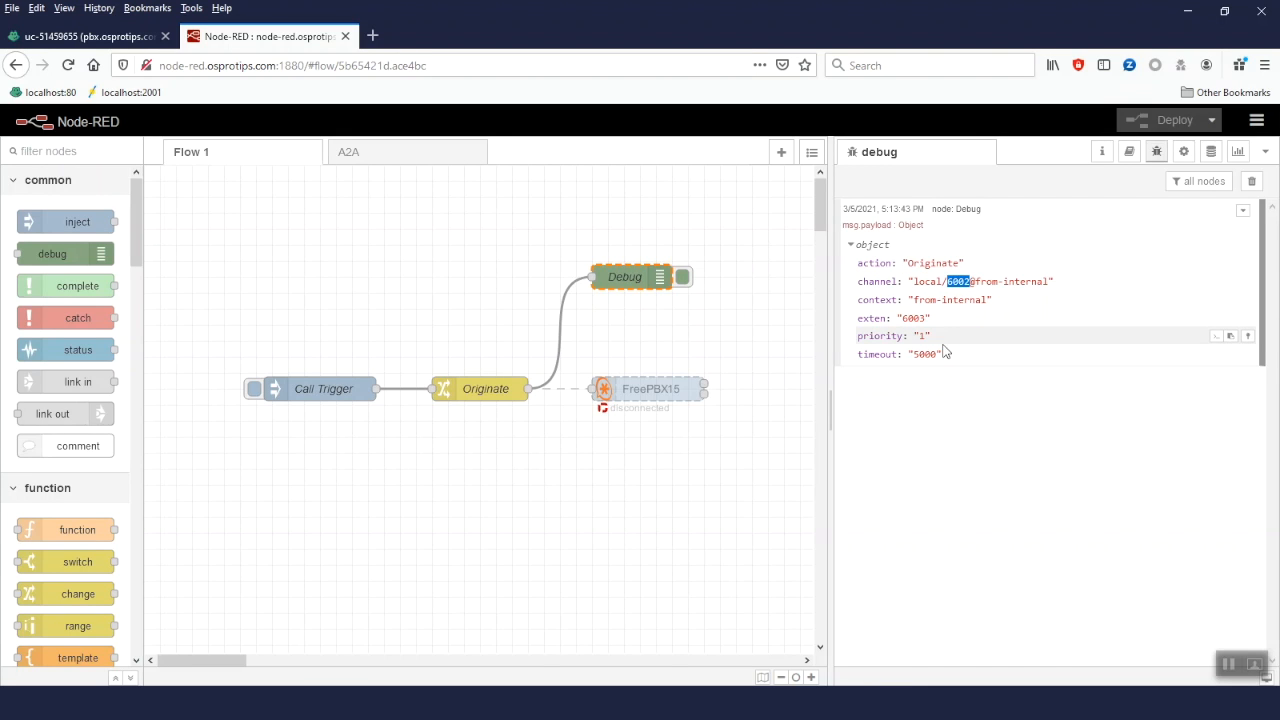
double_click(913, 318)
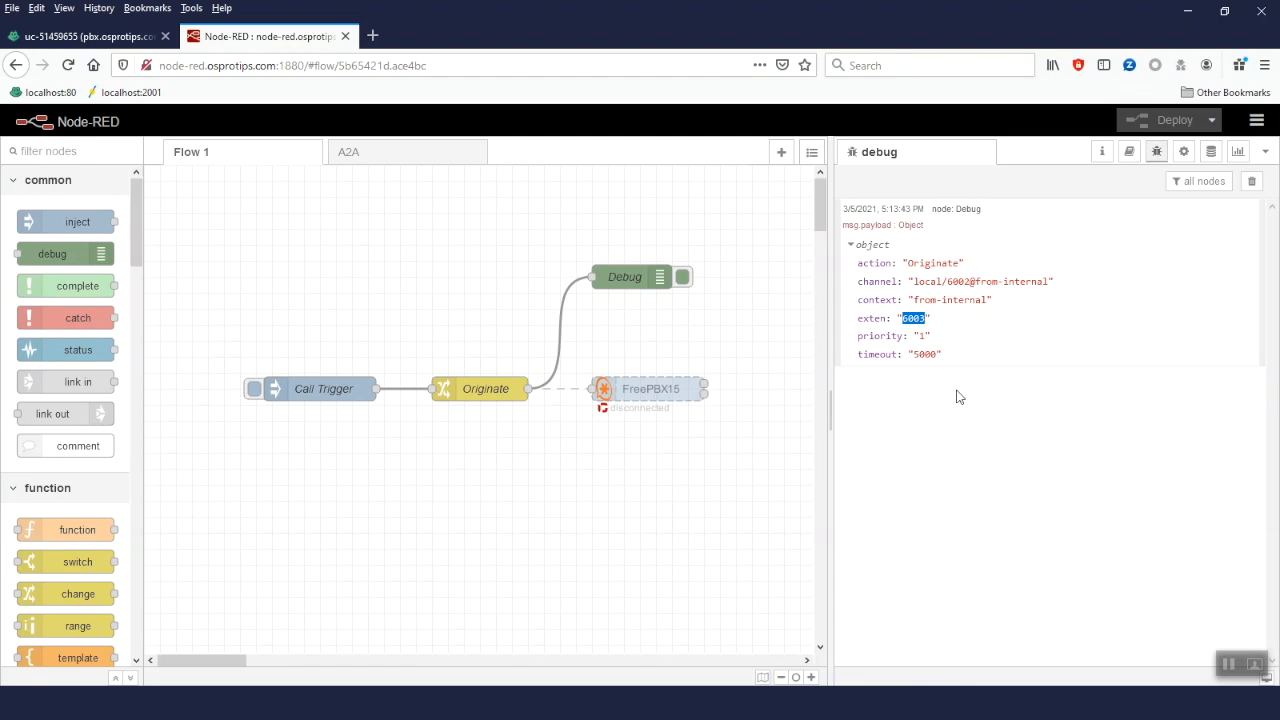
left_click(1230, 664)
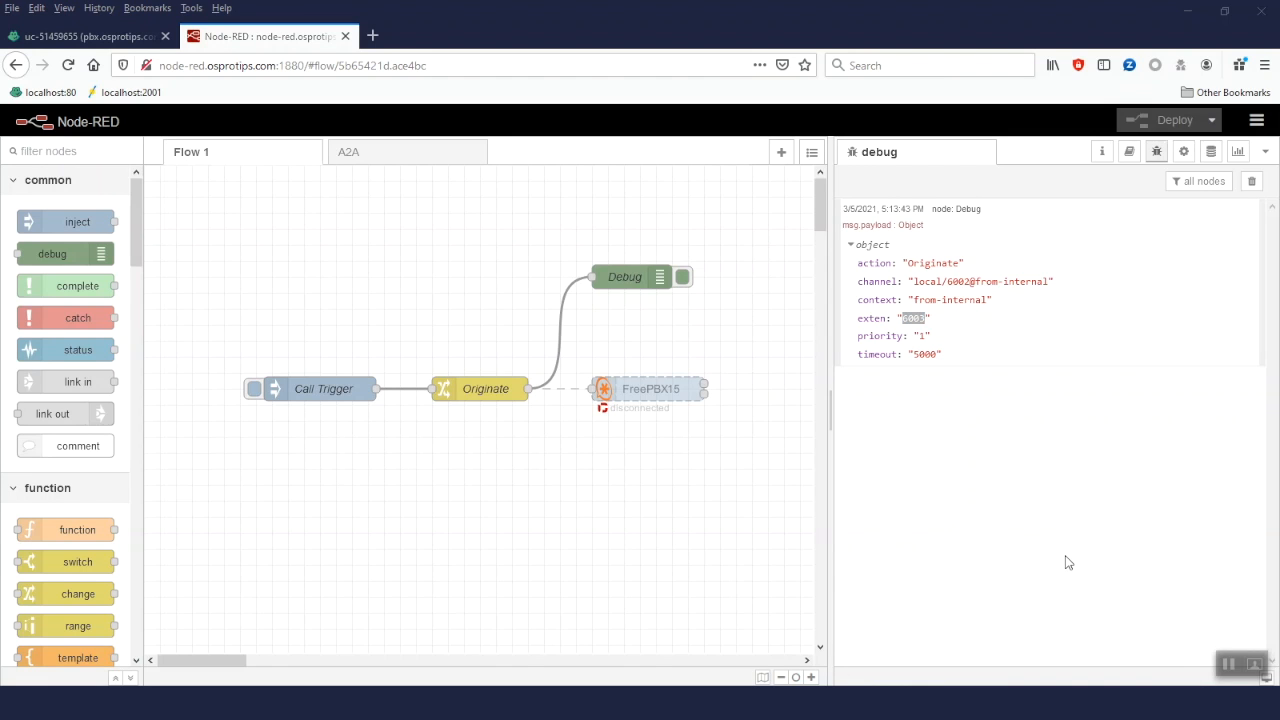